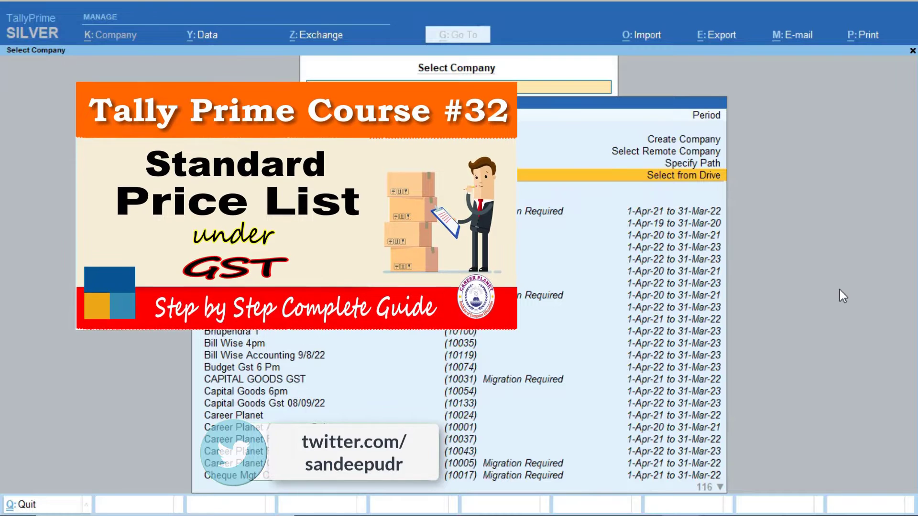
Create the company 'Price List Under Gst' with state Rajasthan and accept the creation form
key(Up)
key(Up)
key(Up)
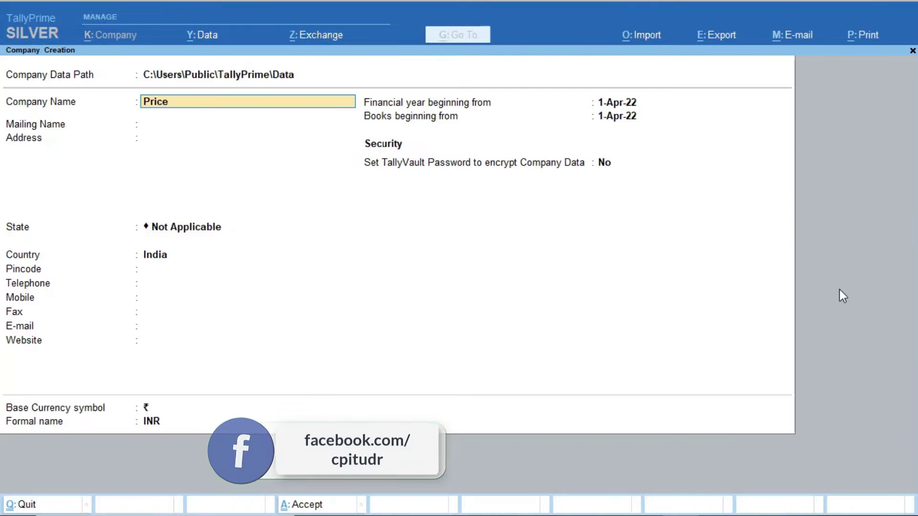
text(List Under Gst)
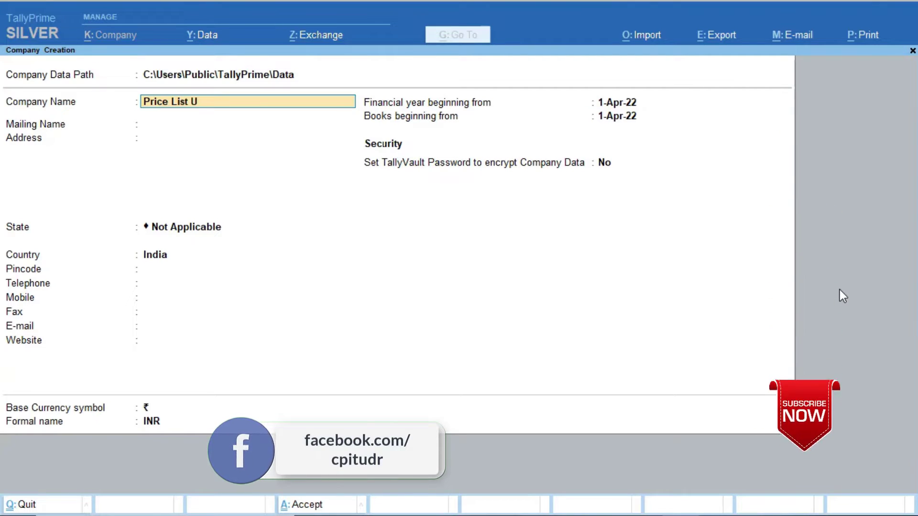
key(Return)
key(Return)
key(Return)
text(R)
key(Return)
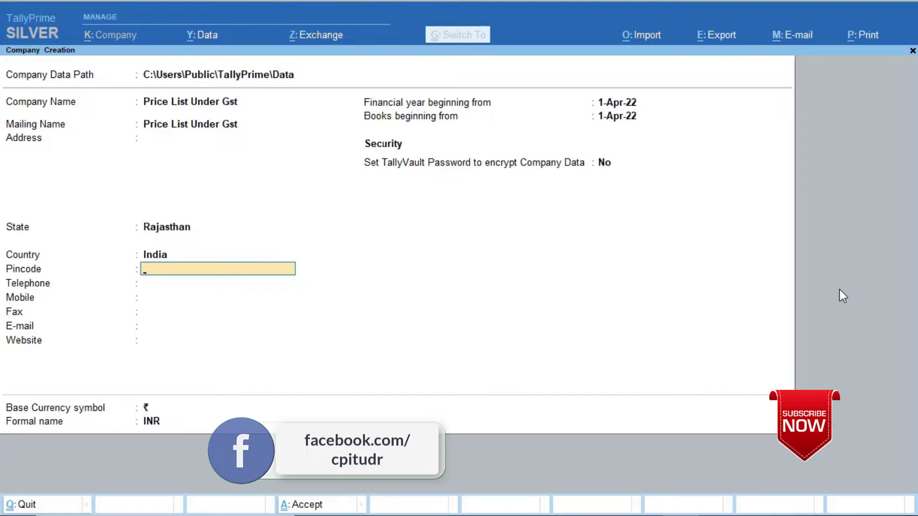
key(ctrl+a)
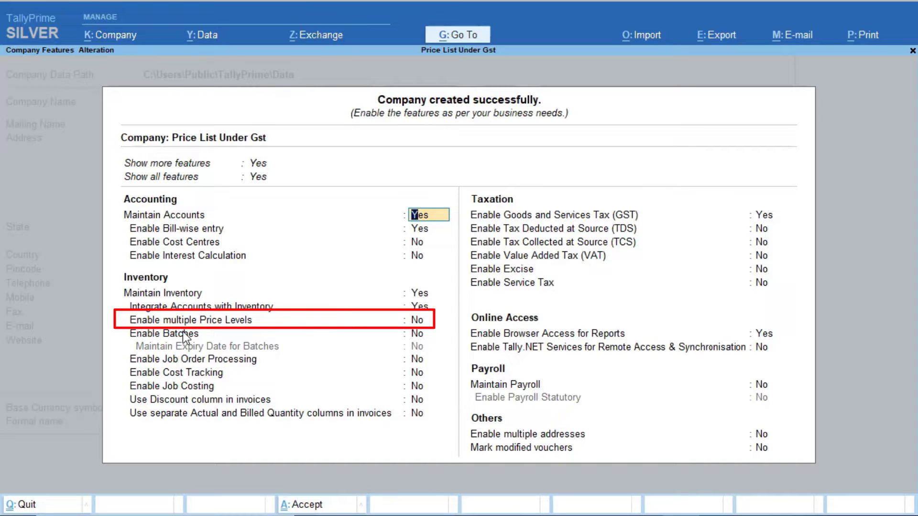
Show more features, set Enable multiple Price Levels to Yes, and save the company features
click(265, 180)
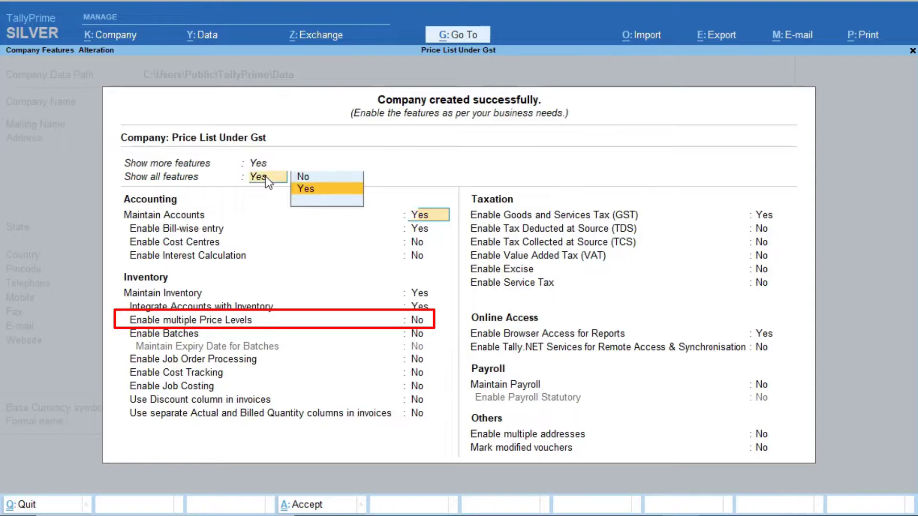
key(n)
key(n)
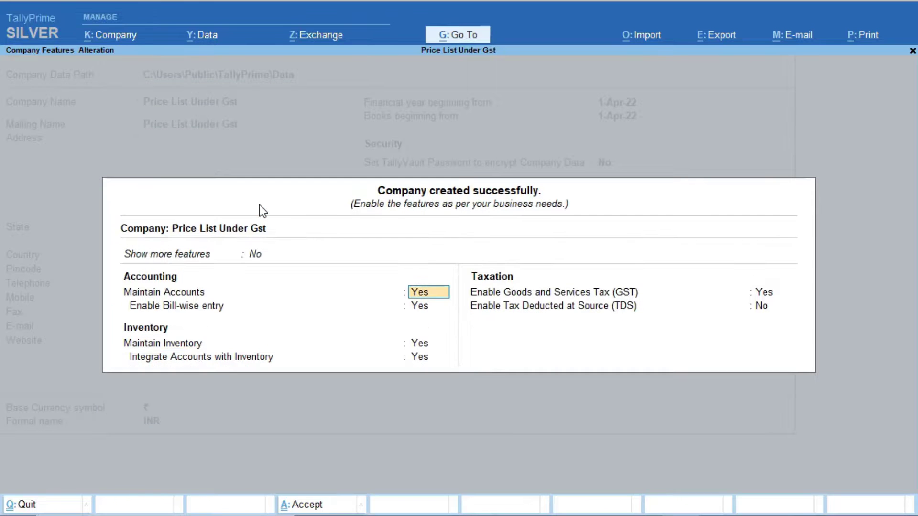
click(258, 255)
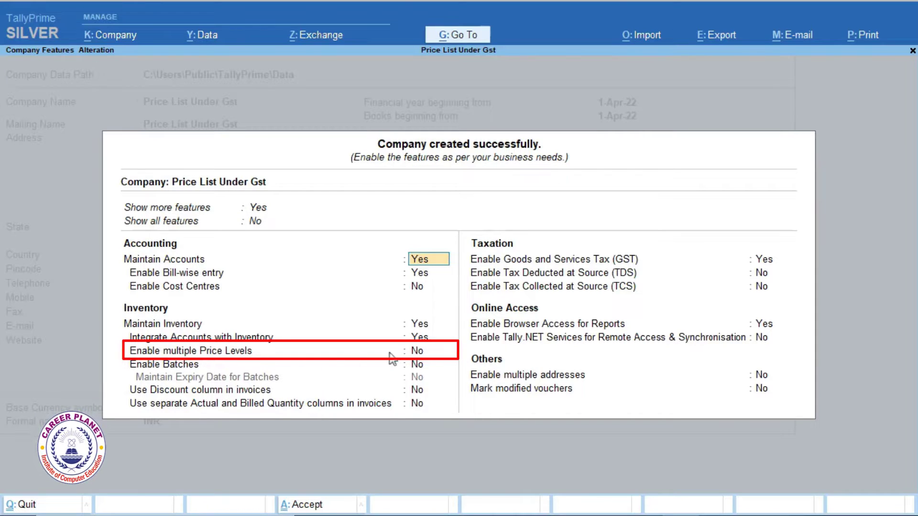
click(421, 355)
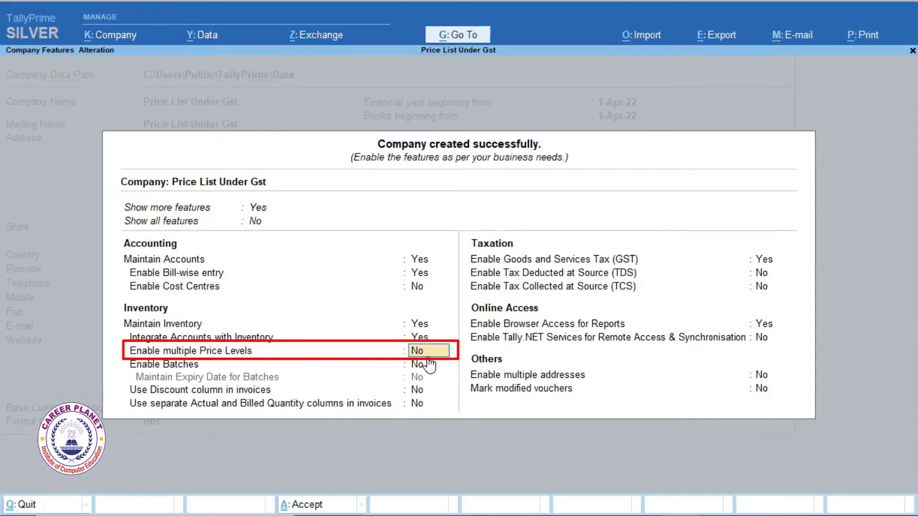
text(y)
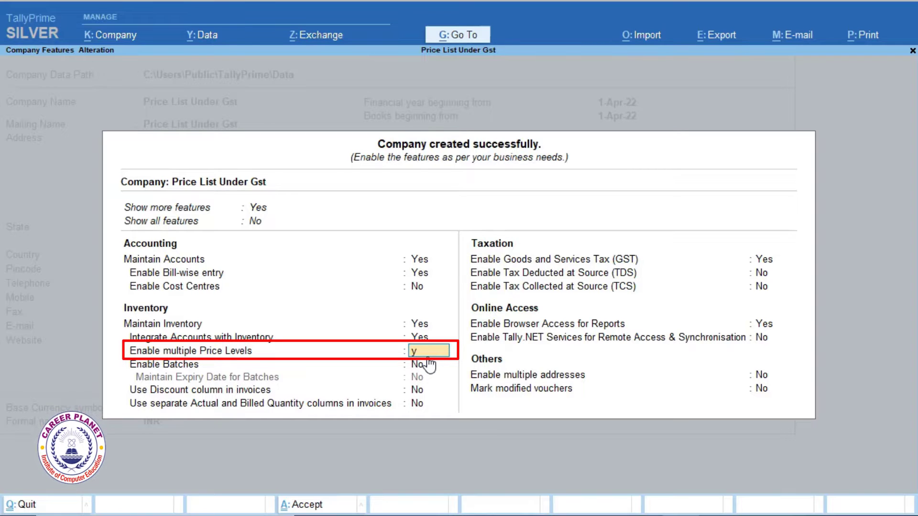
key(Return)
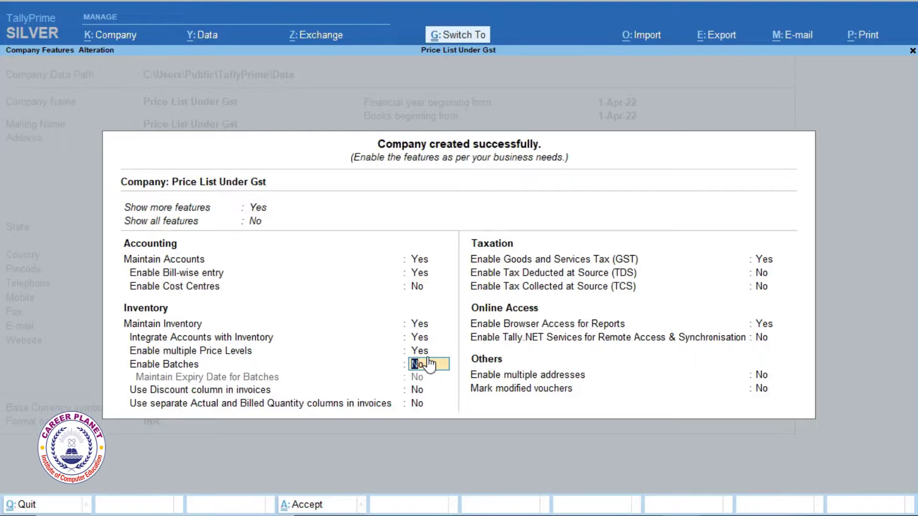
key(ctrl+a)
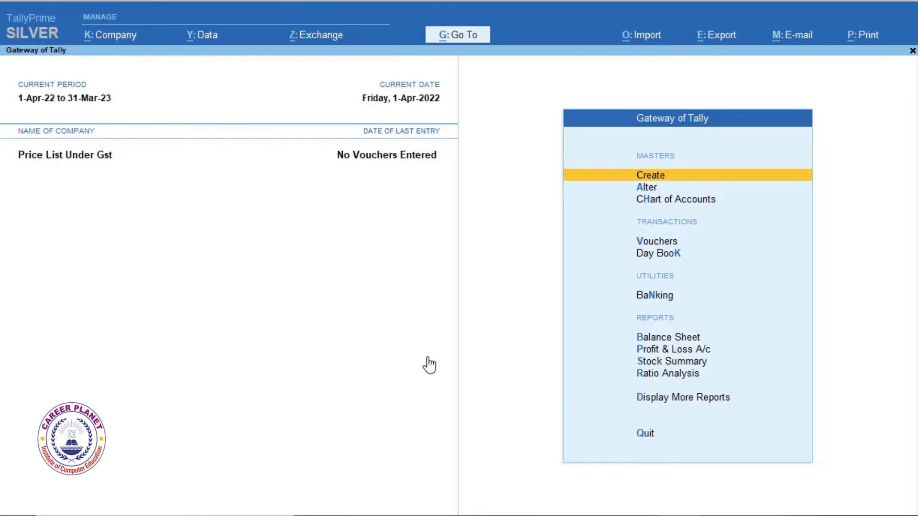
Create stock group Jeans under Primary with quantities of items added
key(Return)
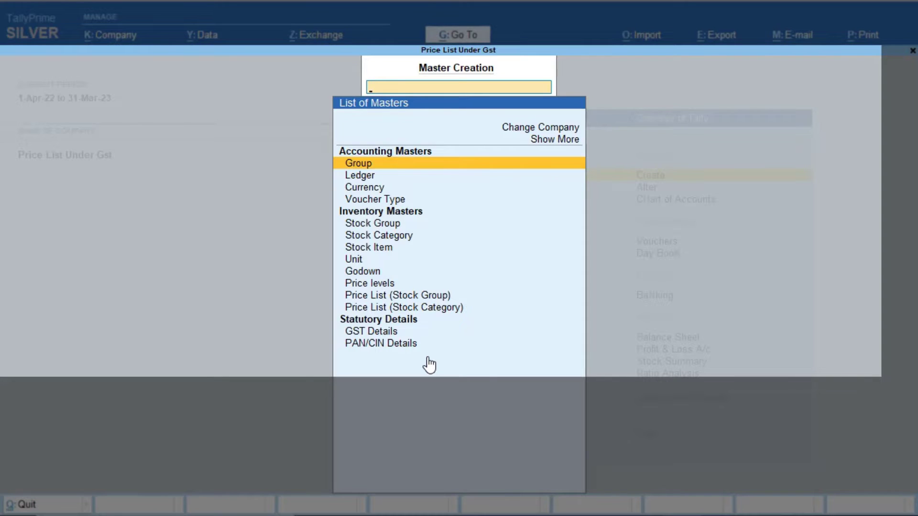
key(Down)
key(Down)
key(Down)
key(Down)
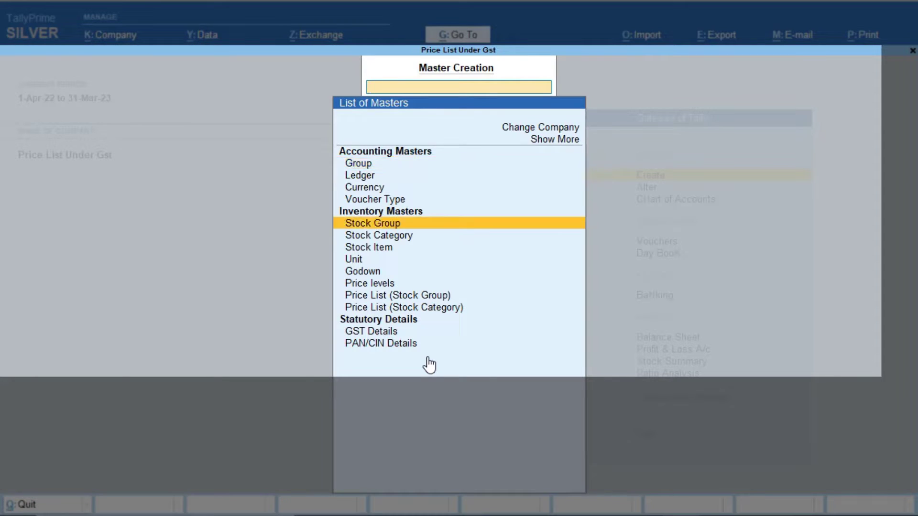
key(Return)
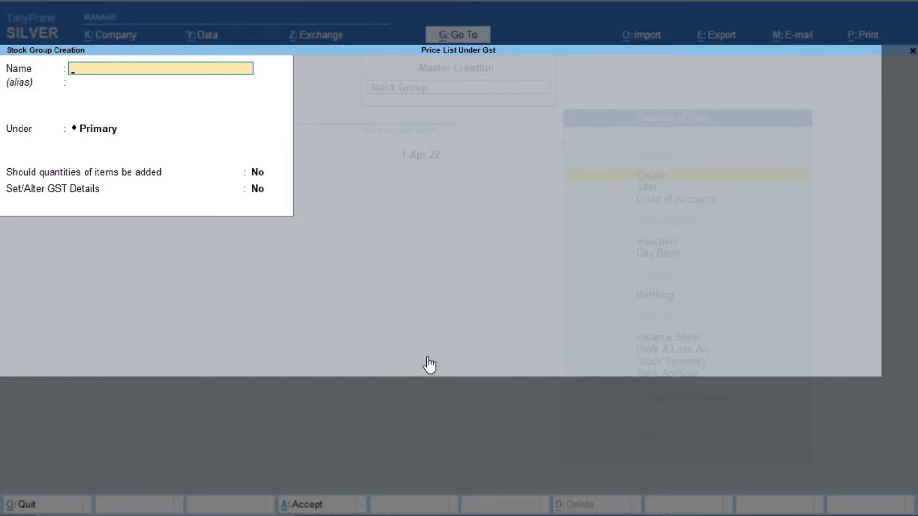
text(Jeans)
key(Return)
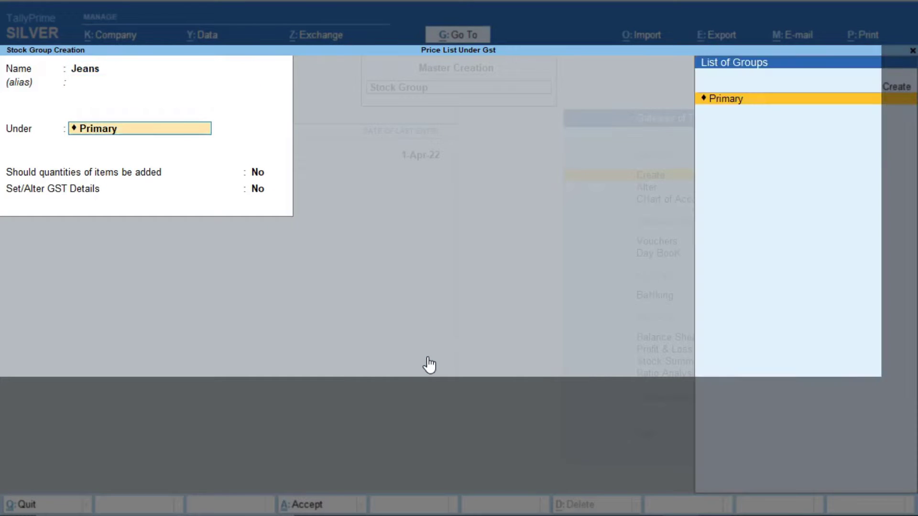
key(Return)
text(y)
key(Return)
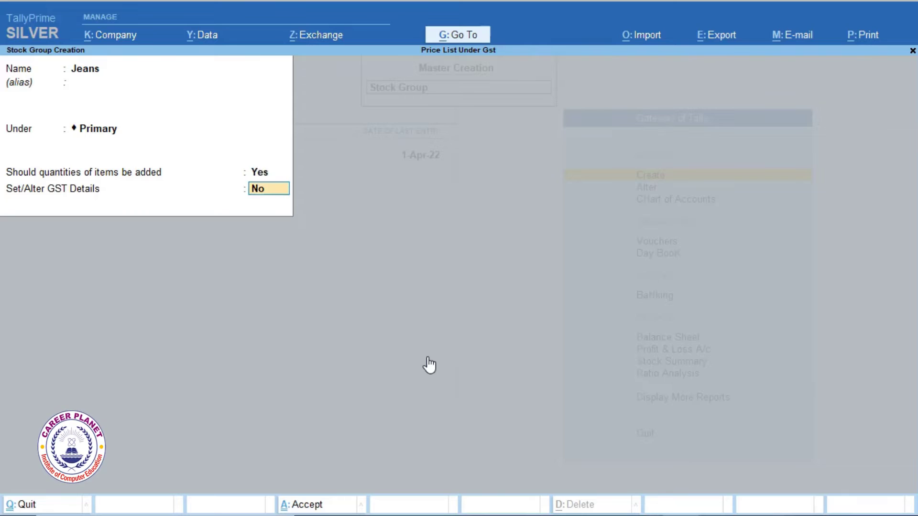
Set the Jeans group's GST to Taxable at 18% integrated tax and save the group
text(y)
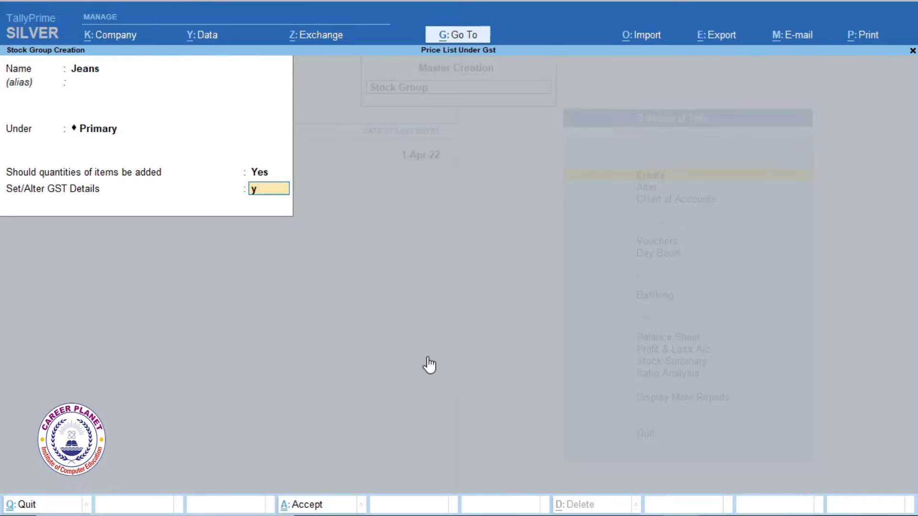
key(Return)
key(Return)
key(Return)
key(Down)
key(Down)
key(Down)
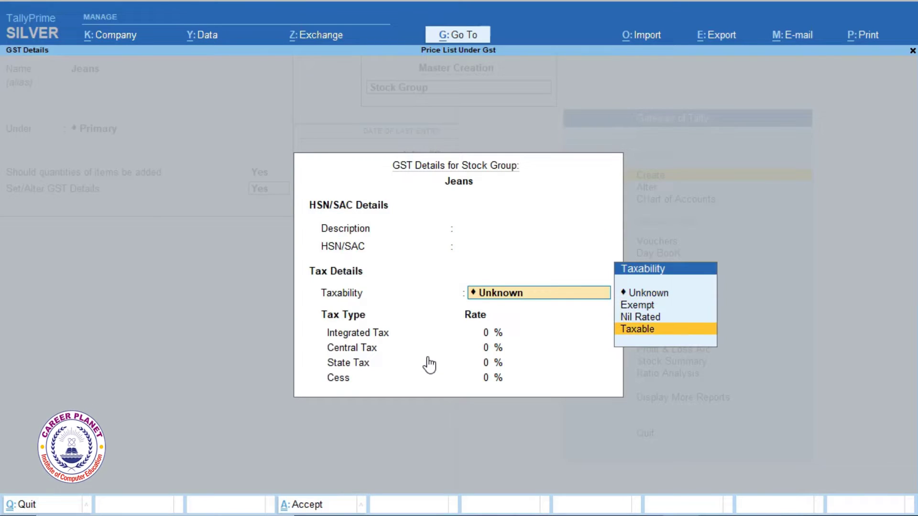
key(Return)
text(18)
key(Return)
key(Return)
key(Return)
key(Return)
key(Return)
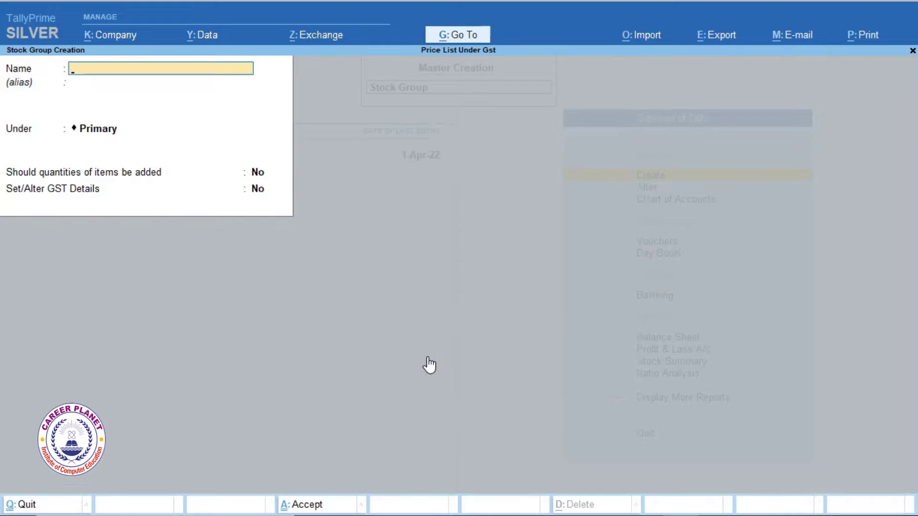
key(Escape)
Create stock item Lee Jeans under Jeans with a new unit nos (NOS-NUMBERS)
key(Down)
key(Down)
key(Return)
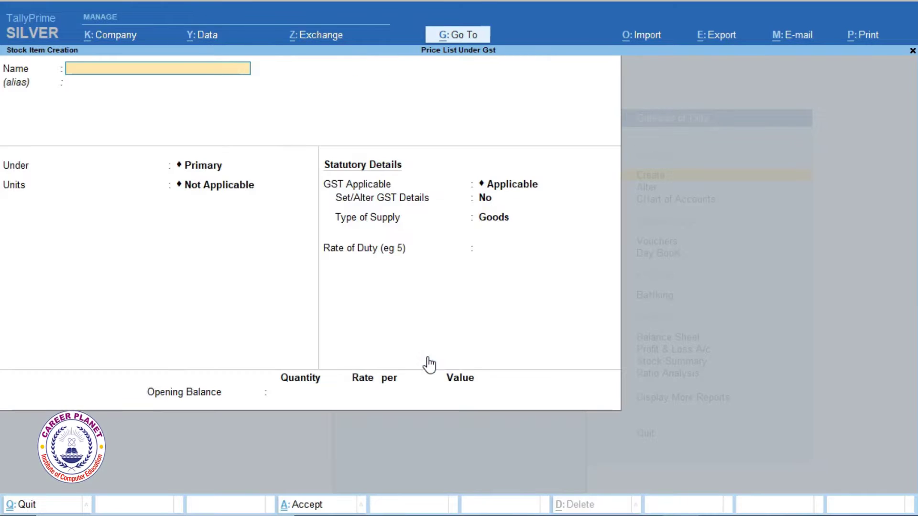
text(Lee Jeans)
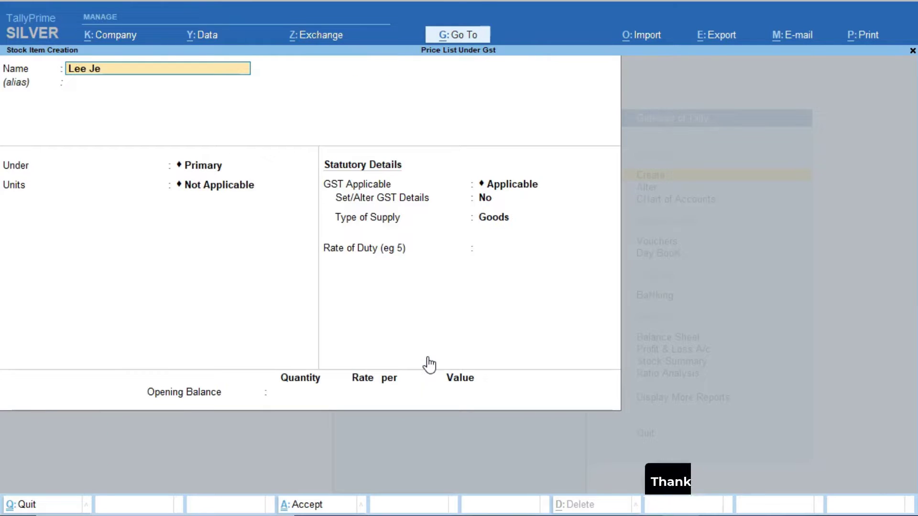
key(Return)
key(Down)
key(Return)
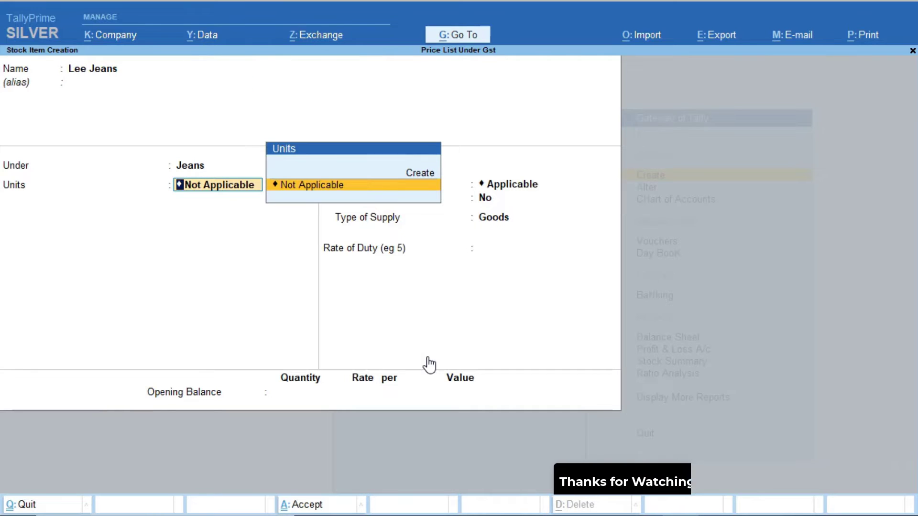
key(Up)
key(Return)
text(nos)
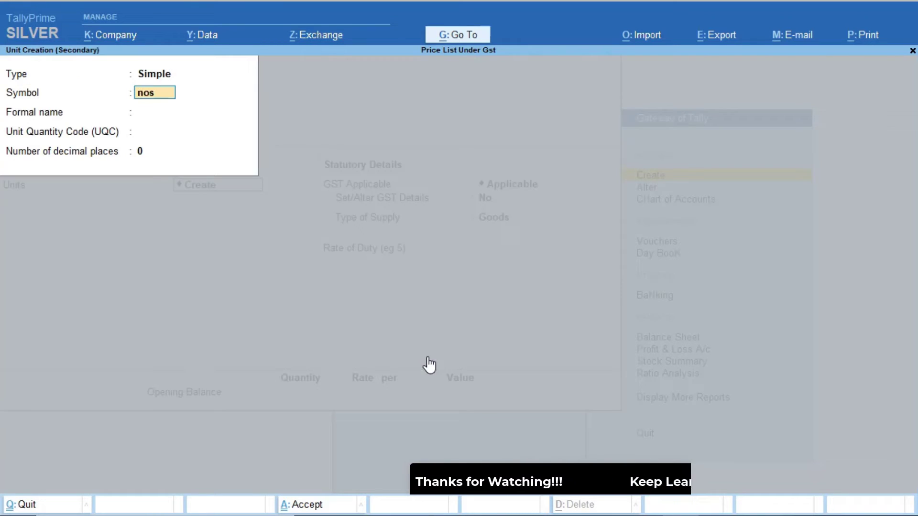
key(Return)
key(Return)
text(no)
key(Return)
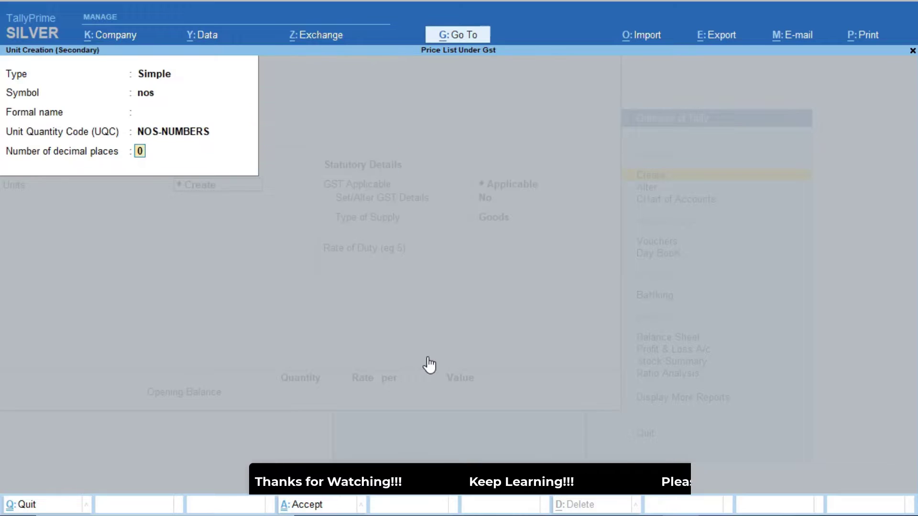
key(Return)
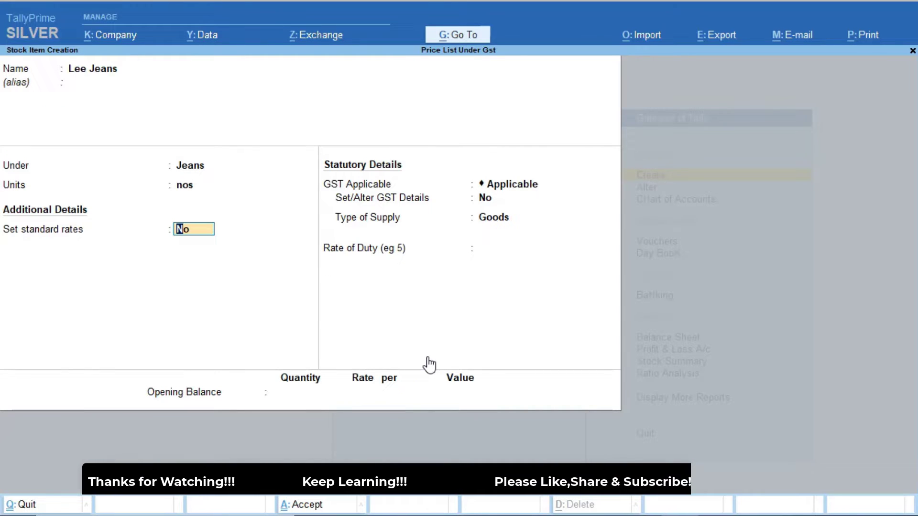
Turn off standard buying and selling rates in configuration, then save Lee Jeans
key(F12)
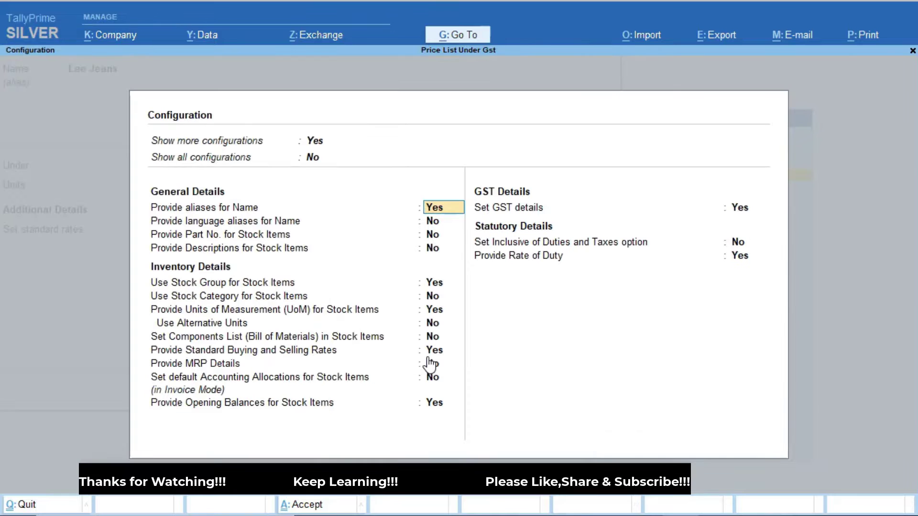
key(Down)
key(Down)
key(Down)
key(Down)
key(Down)
key(Down)
key(Down)
key(Down)
key(Down)
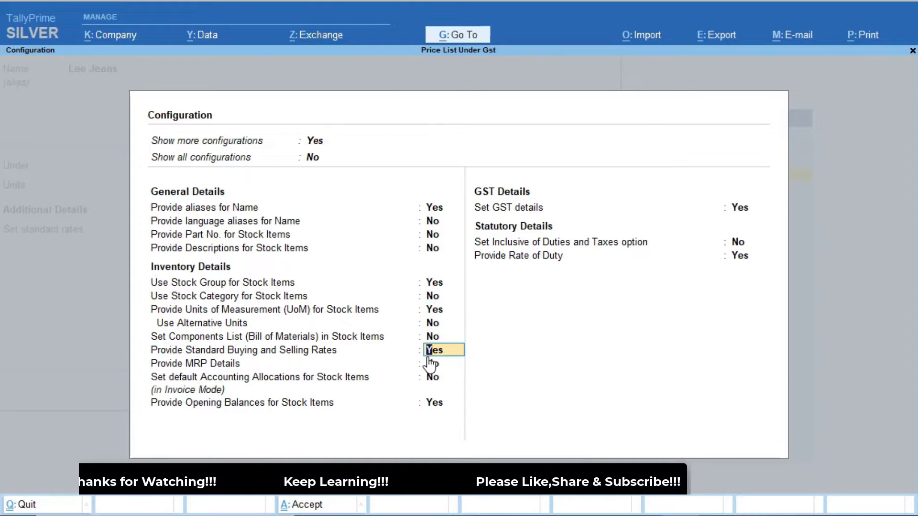
text(n)
key(Return)
key(ctrl+a)
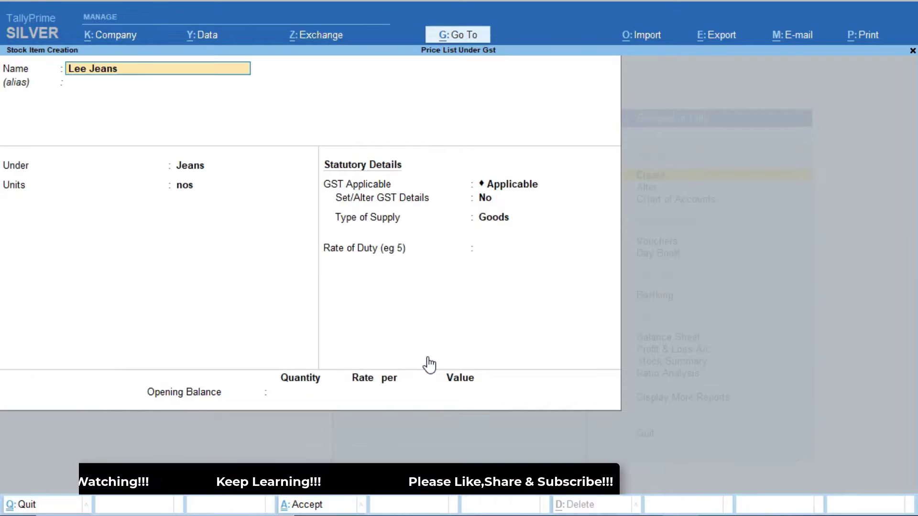
key(Return)
key(Return)
key(Return)
key(Return)
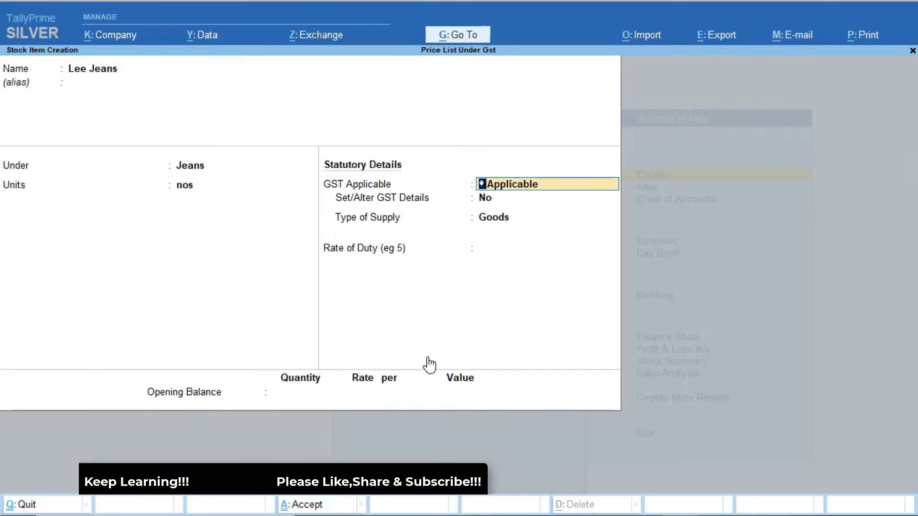
key(Return)
key(Return)
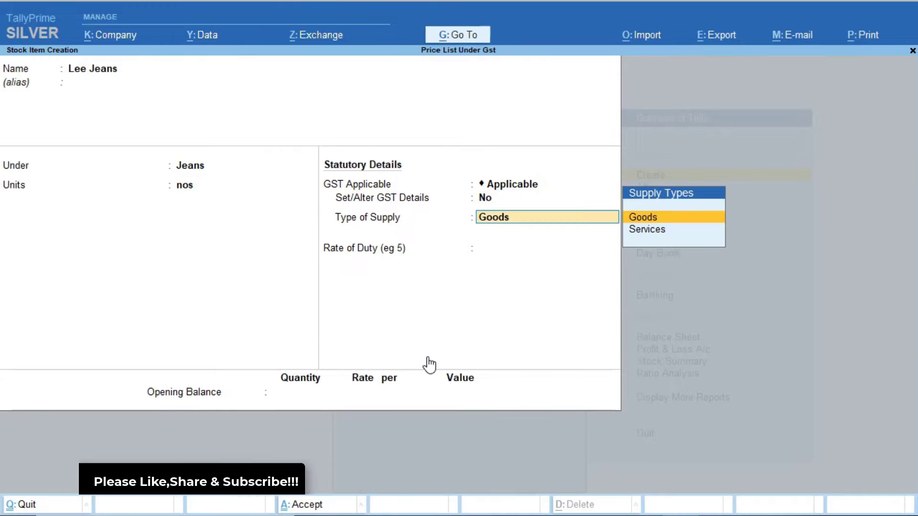
key(ctrl+a)
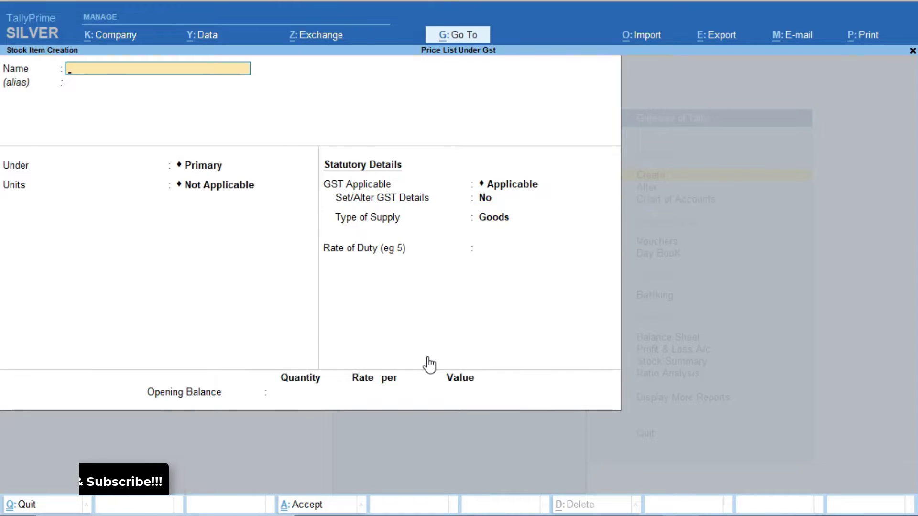
Create stock item Killer Jeans under Jeans in nos and save it
text(Killer Jeans)
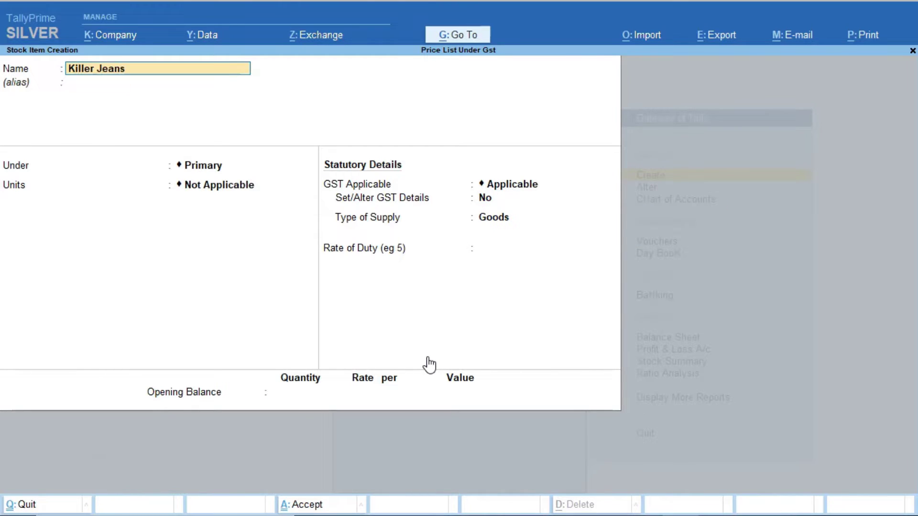
key(Return)
key(Down)
key(Return)
key(Down)
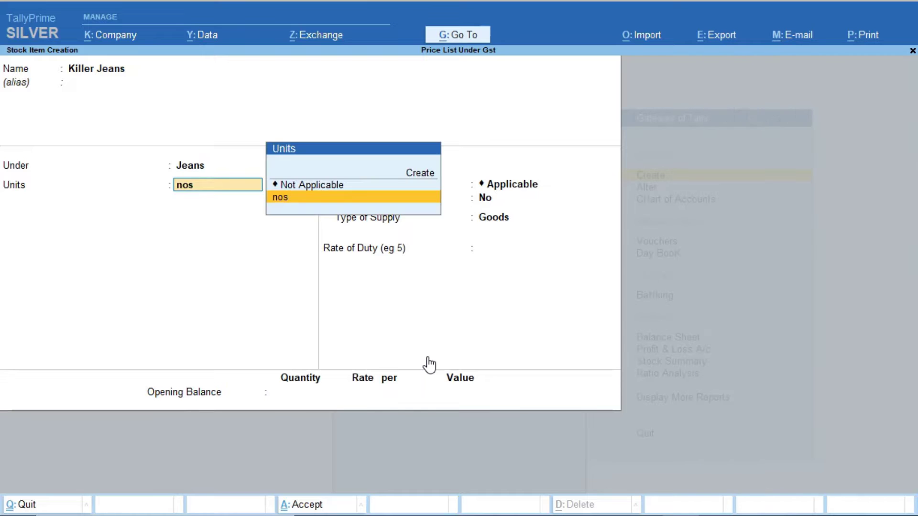
key(Return)
key(Return)
key(Return)
key(Return)
key(ctrl+a)
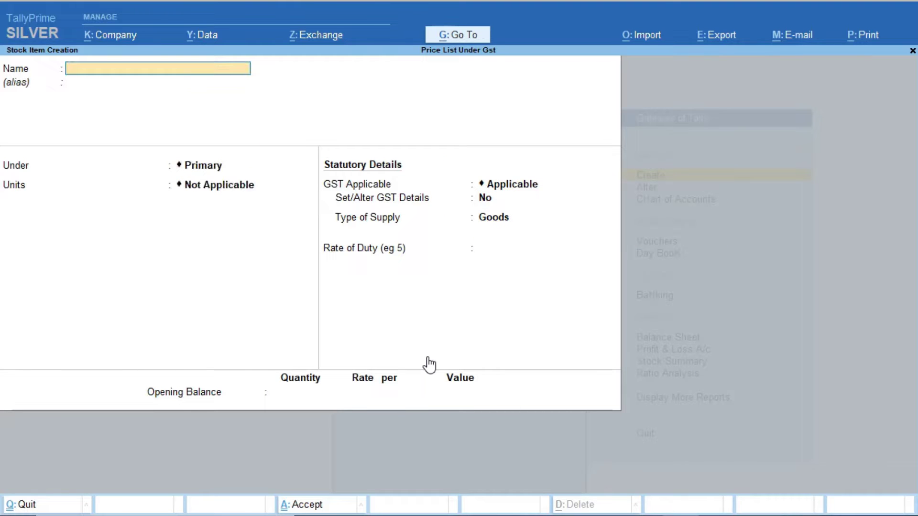
Define company price levels Wholesaller and Retailer and save them
key(Escape)
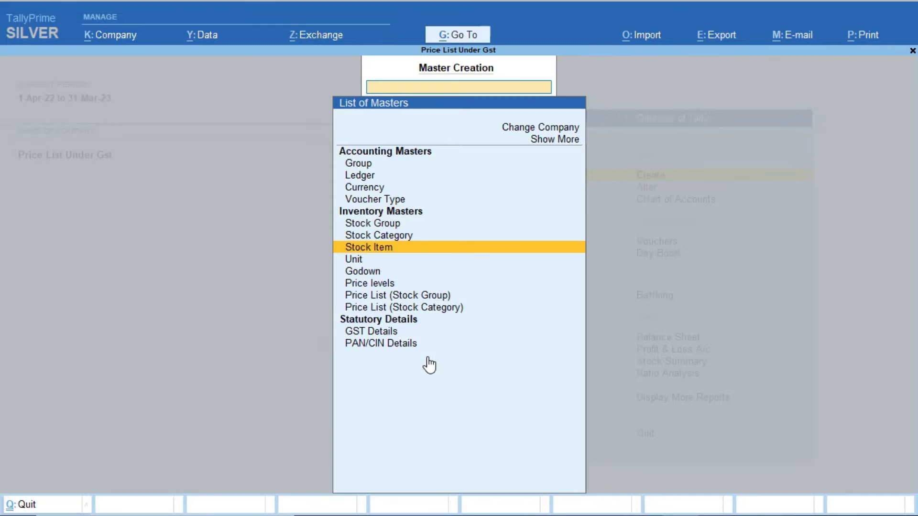
key(Down)
key(Down)
key(Down)
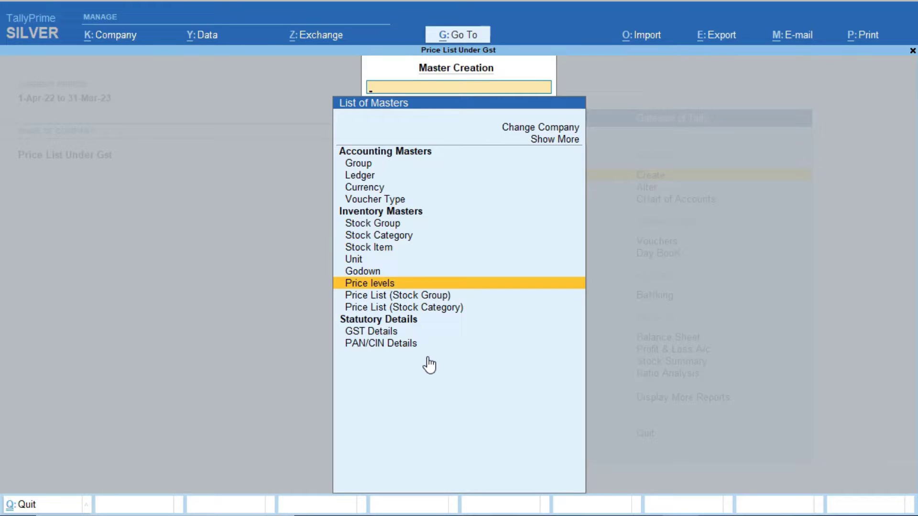
key(Return)
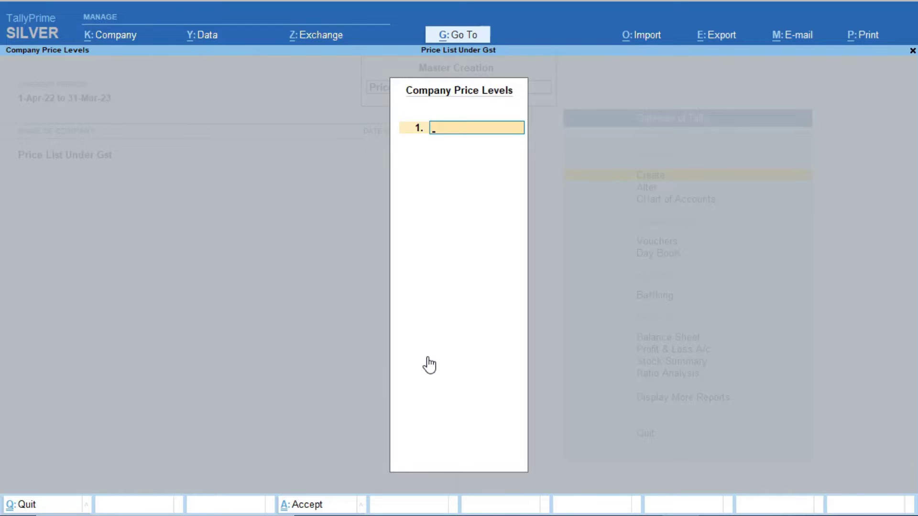
text(Wholesaller)
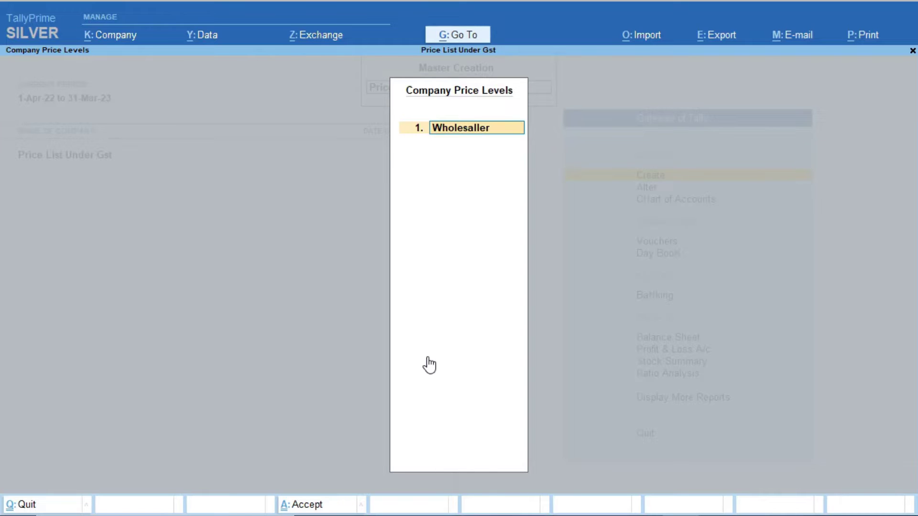
key(Return)
text(Retailer)
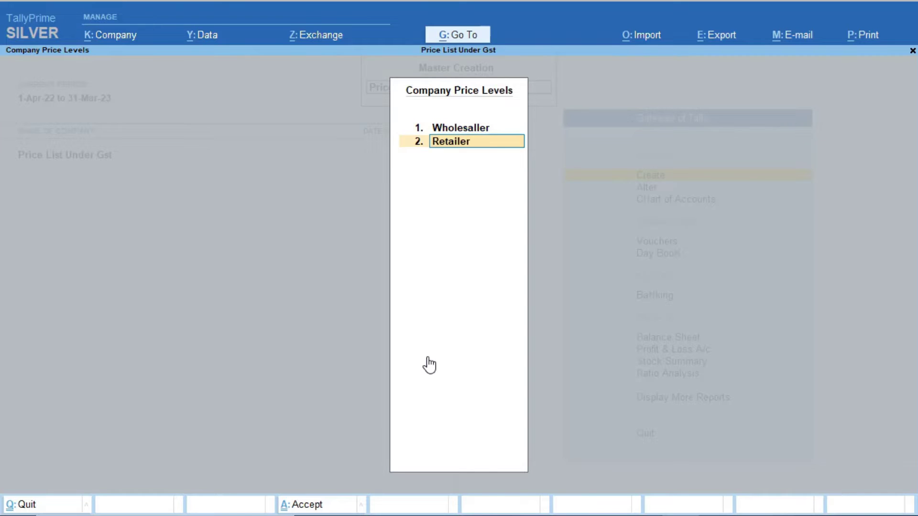
key(Return)
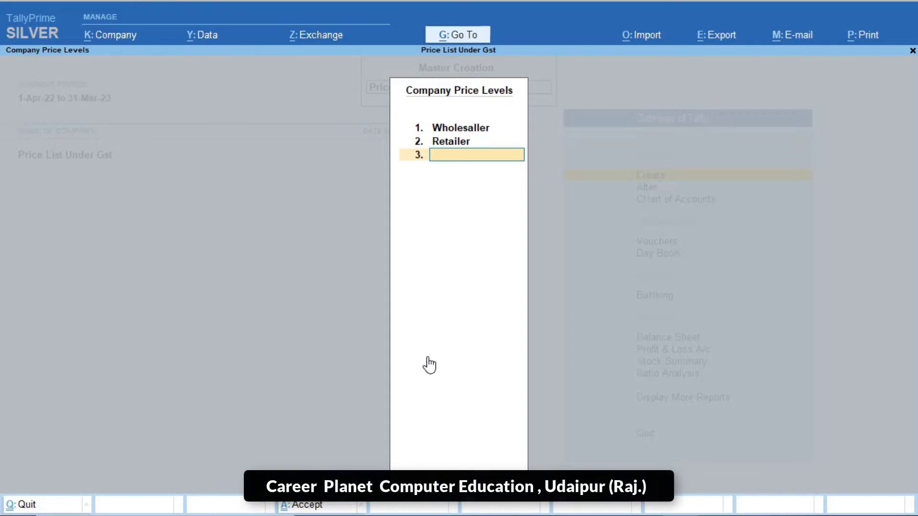
key(Return)
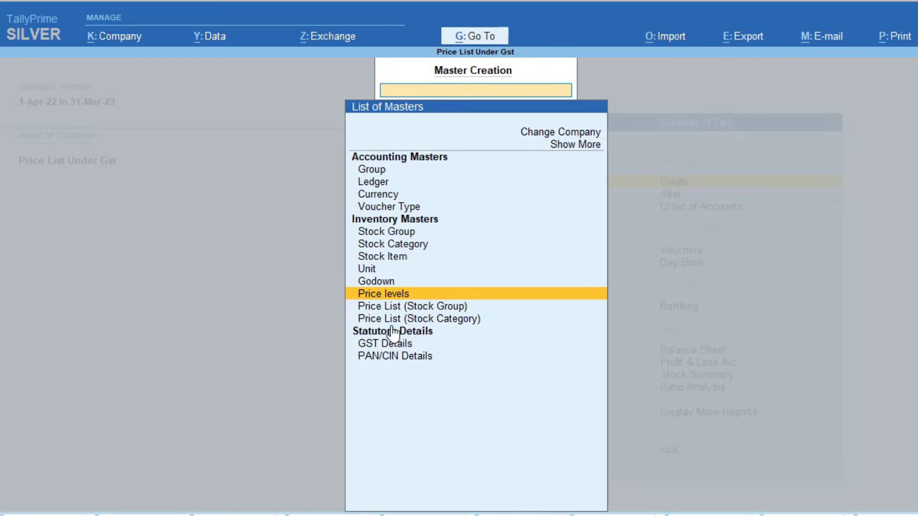
Choose Price List (Stock Group) from the List of Masters
click(457, 306)
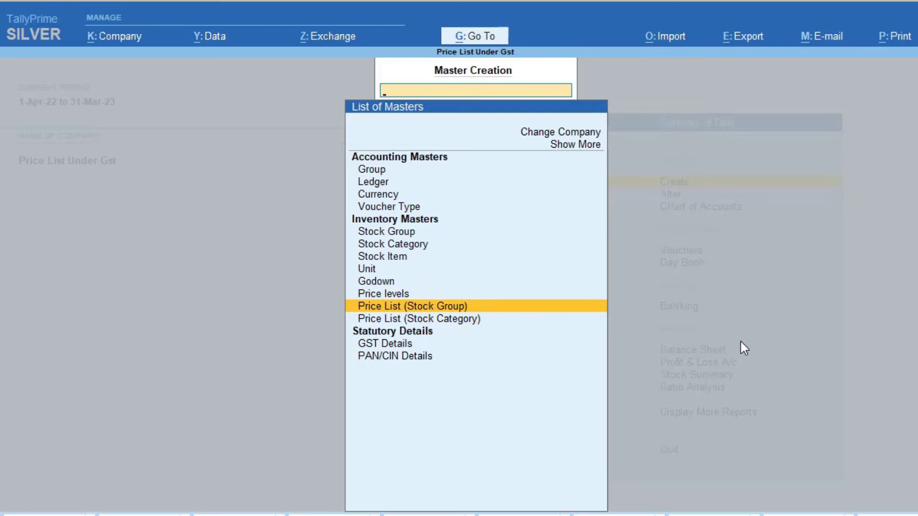
key(Return)
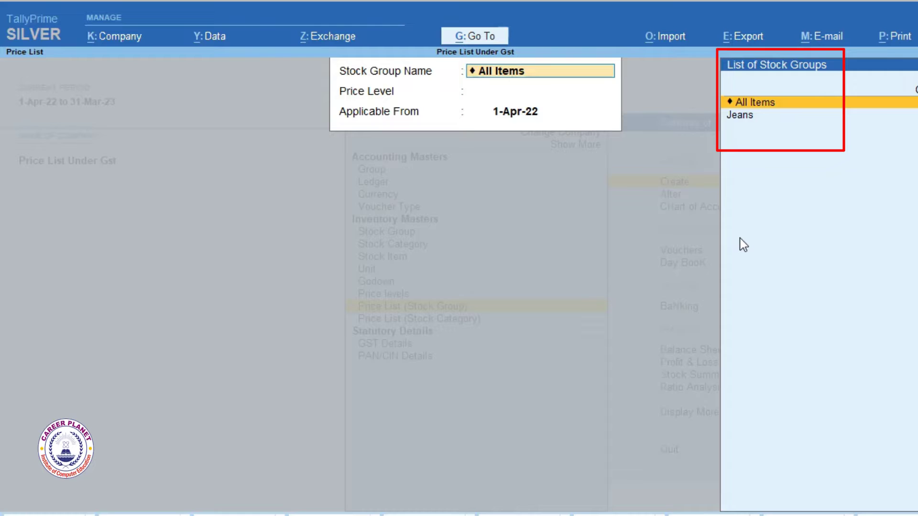
Select stock group Jeans, price level Wholesaller, and applicable date 1-Apr-22
key(Down)
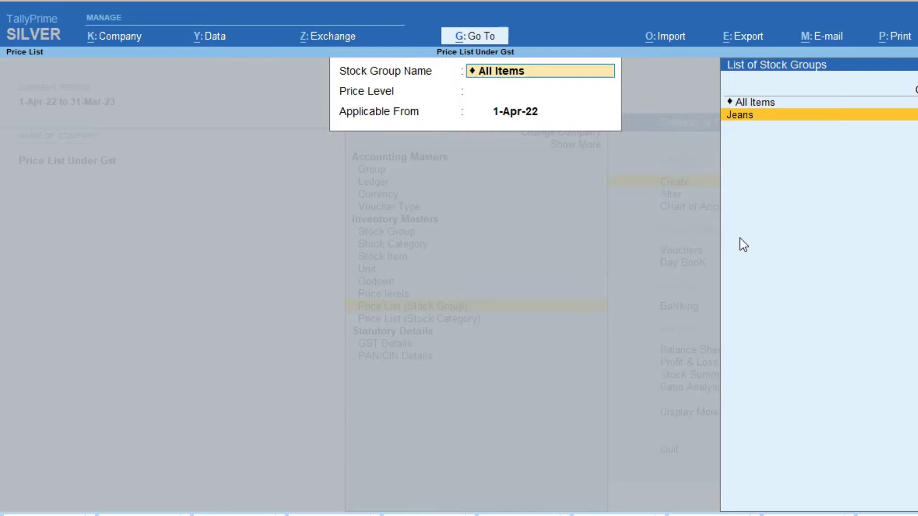
key(Return)
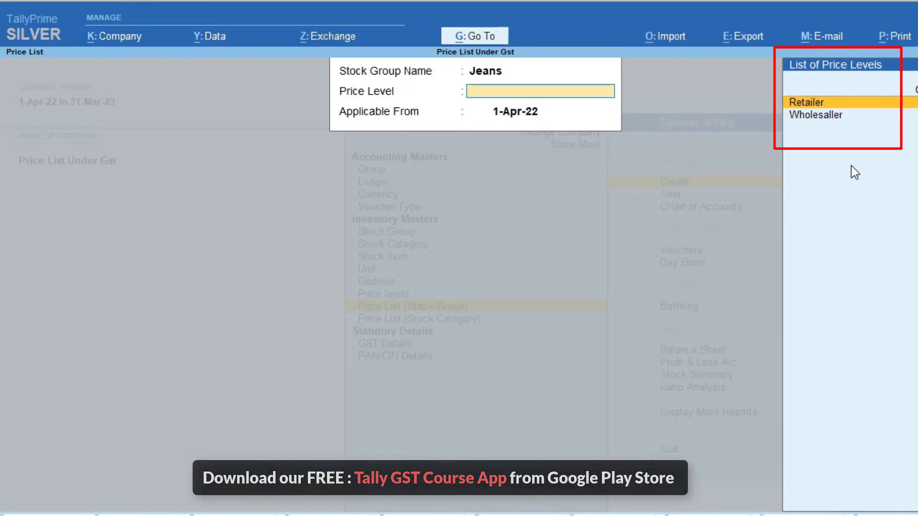
key(Down)
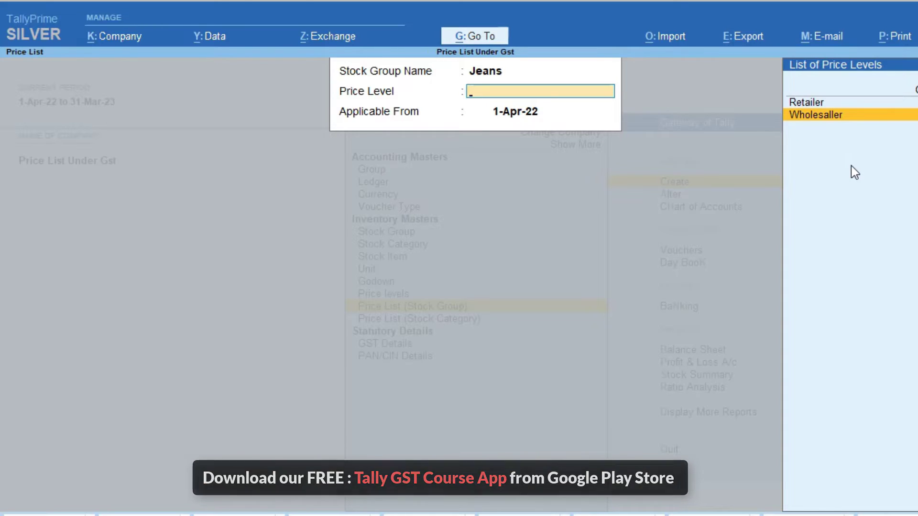
key(Return)
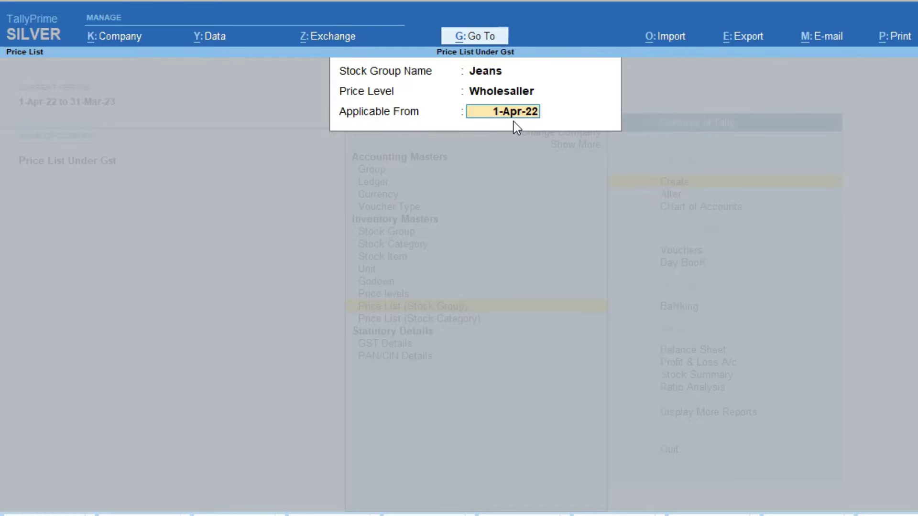
key(Return)
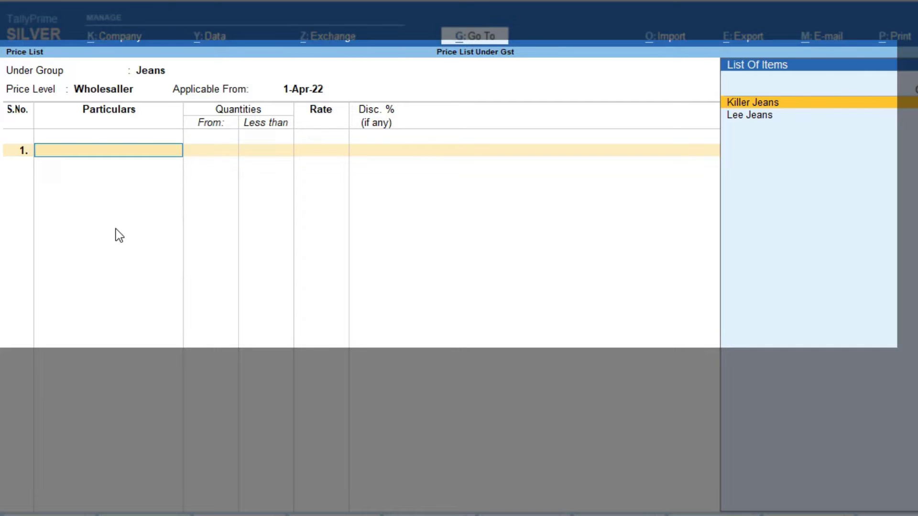
Add Lee Jeans with slabs up to 10 and 25 nos at 500, discounted 5% and 8%
key(Down)
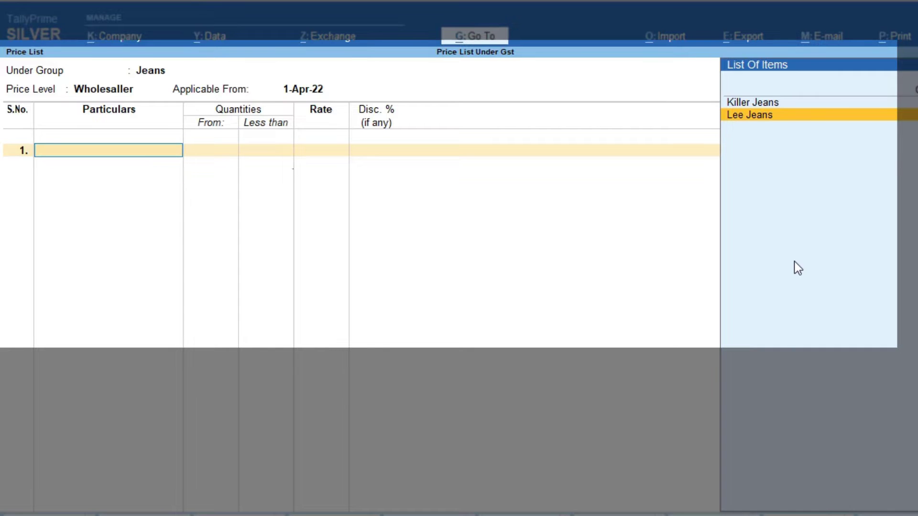
key(Return)
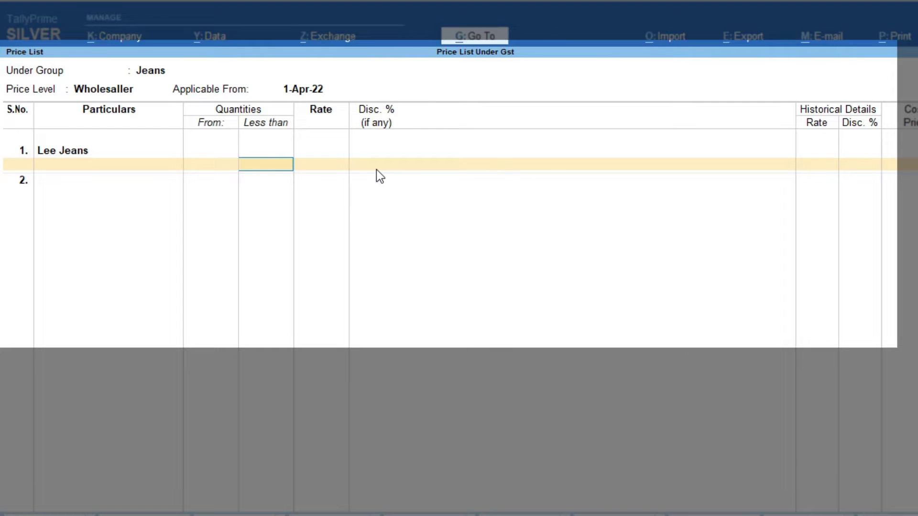
text(10)
key(Return)
text(5)
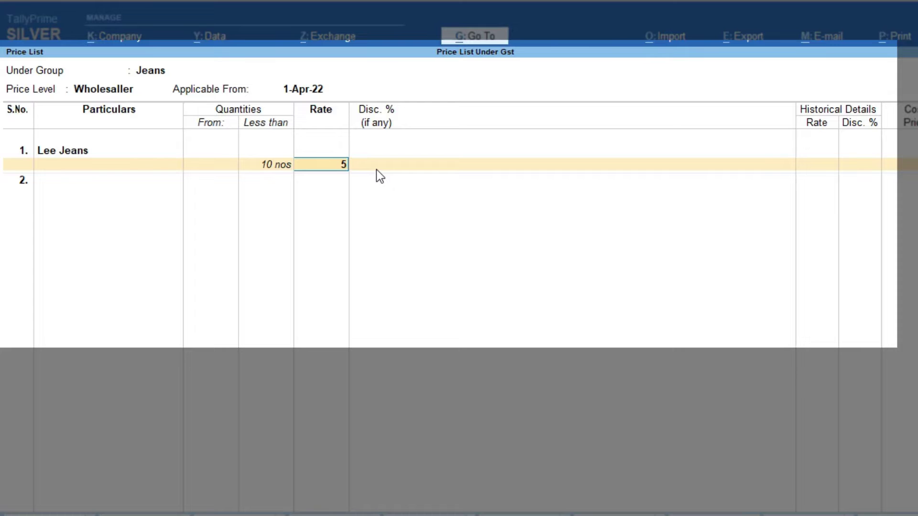
text(00)
key(Return)
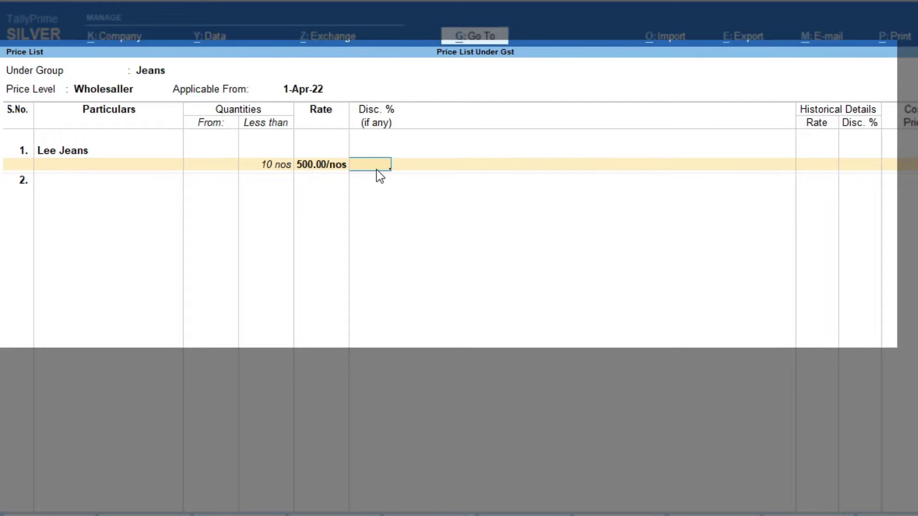
key(Return)
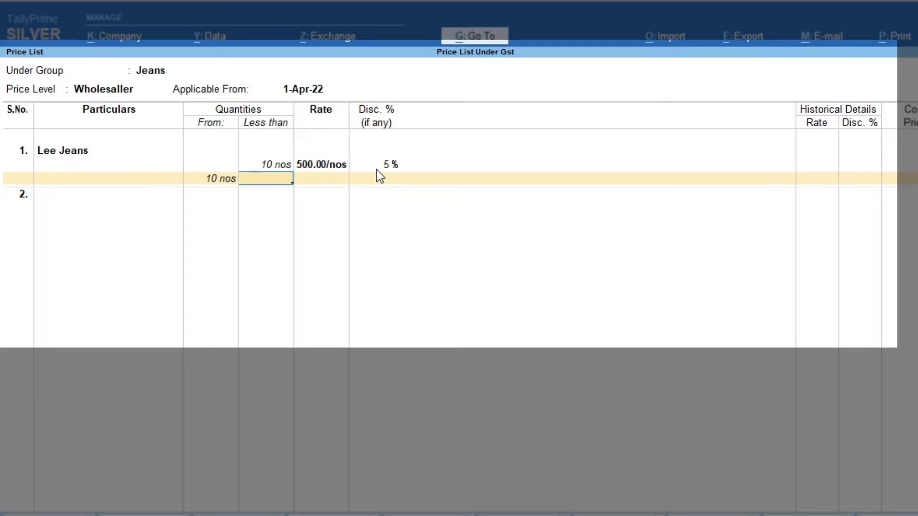
text(25)
key(Return)
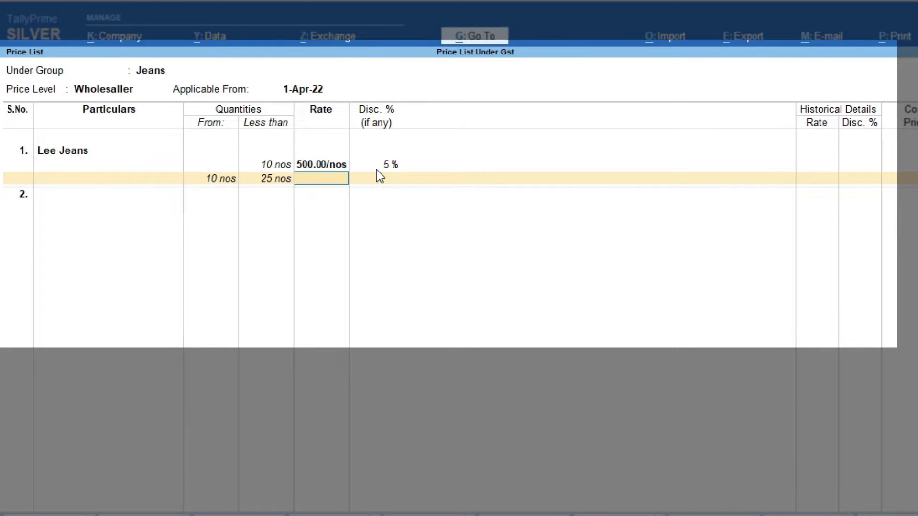
text(500)
key(Return)
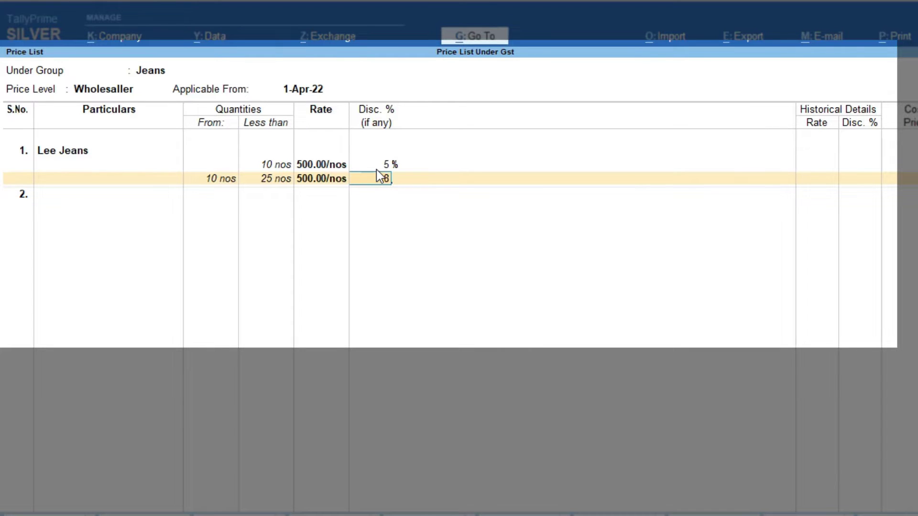
key(Return)
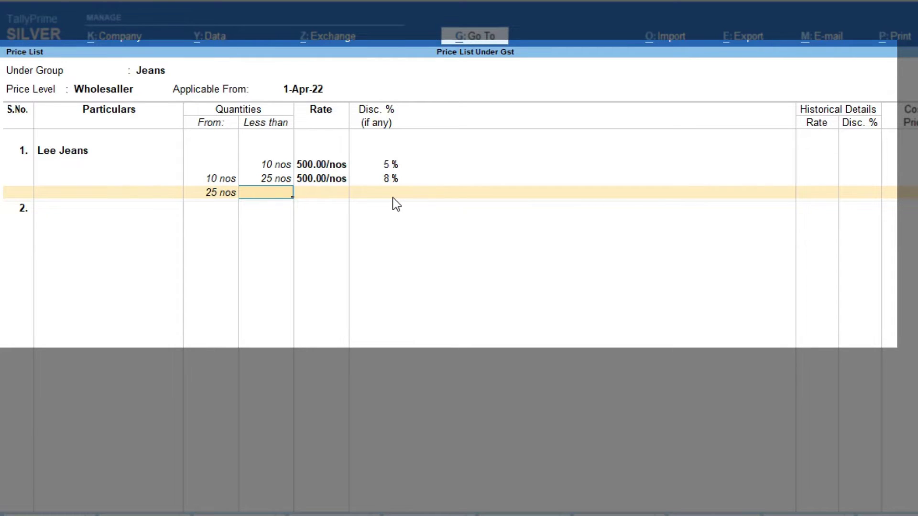
Add the Lee Jeans 50 nos slab at 10% and the open top slab at 500 with 12%
text(50 nos)
key(Return)
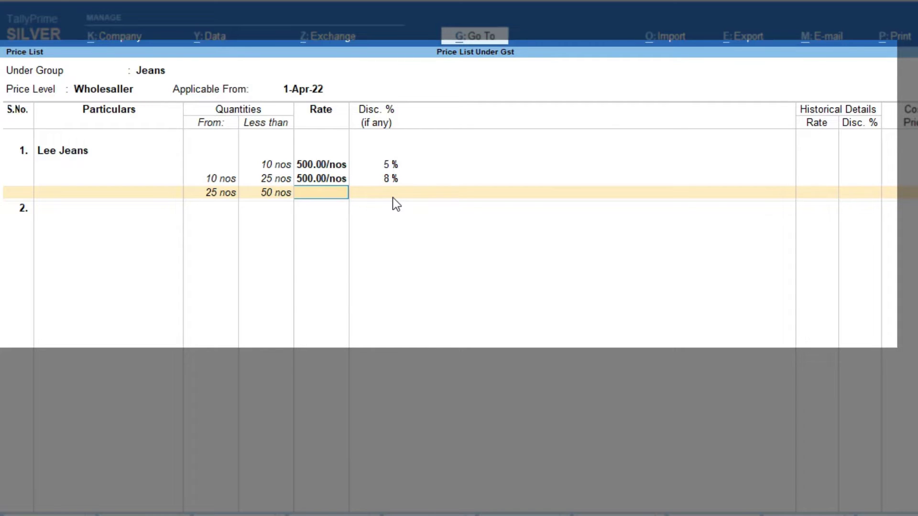
text(500)
key(Return)
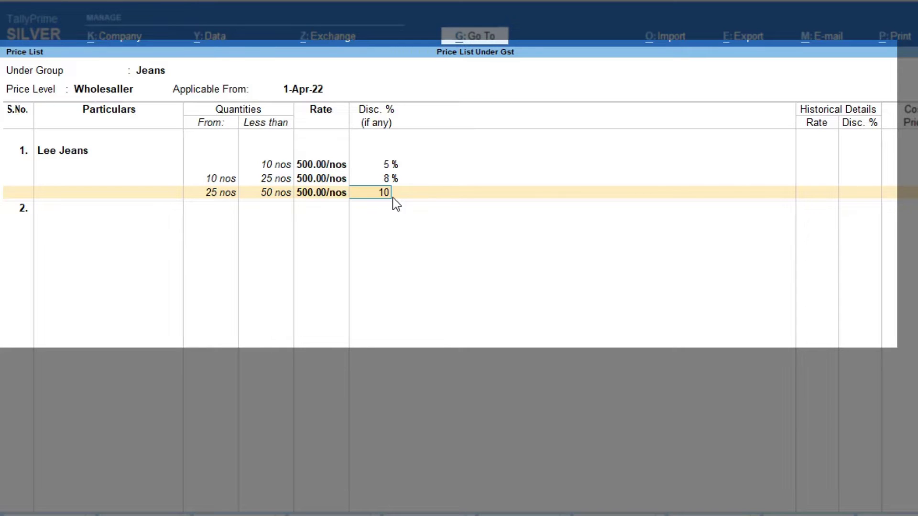
key(Return)
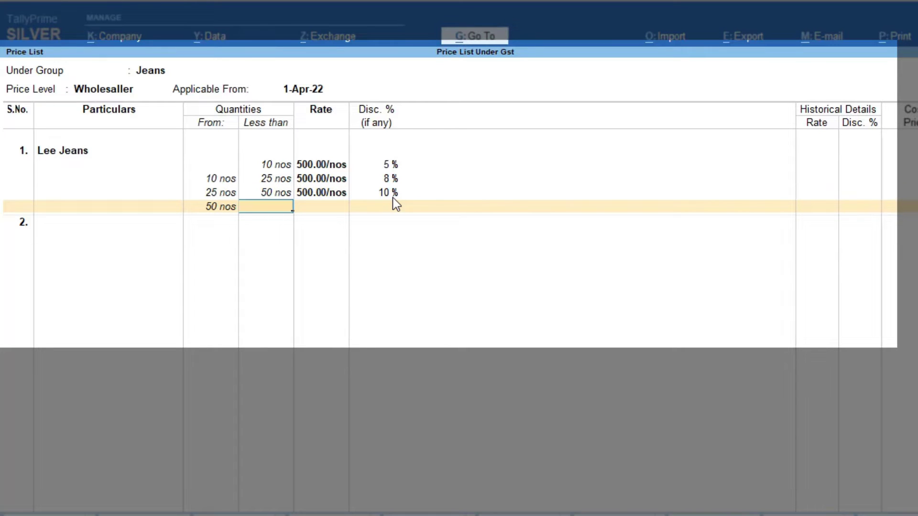
key(Return)
text(500)
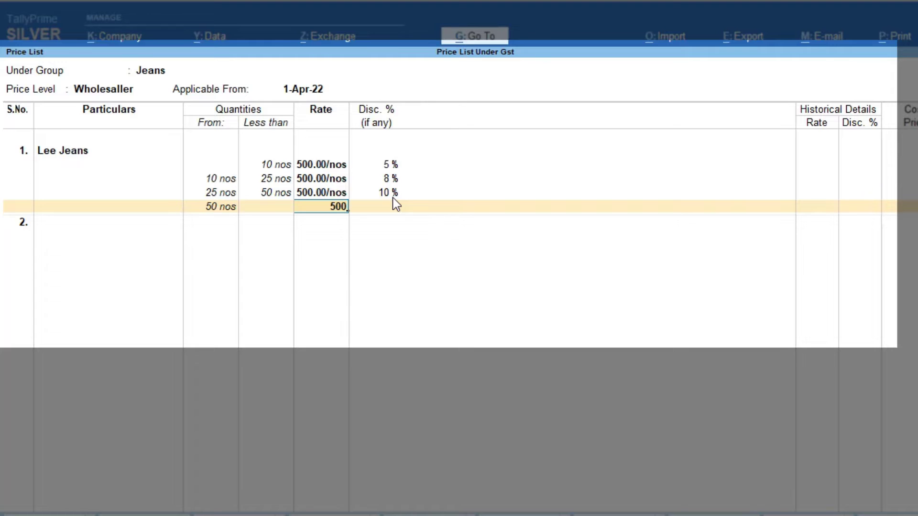
key(Return)
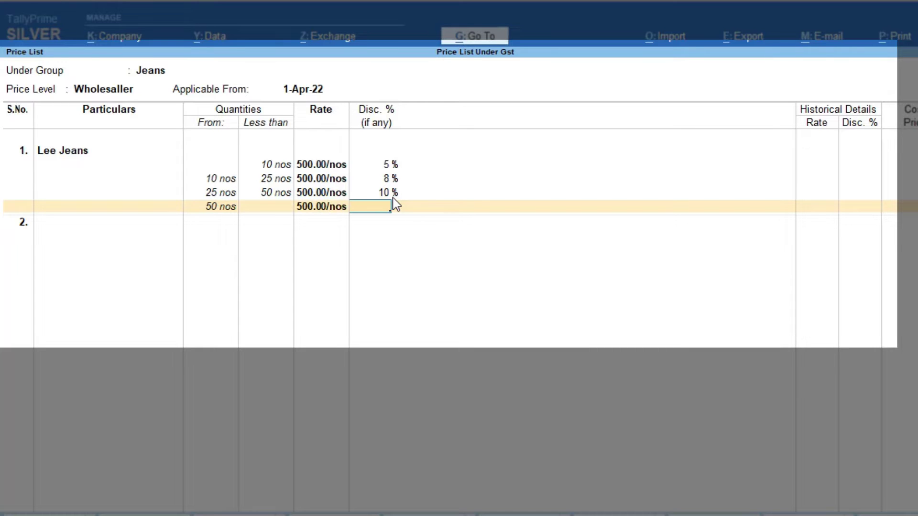
text(12)
key(Return)
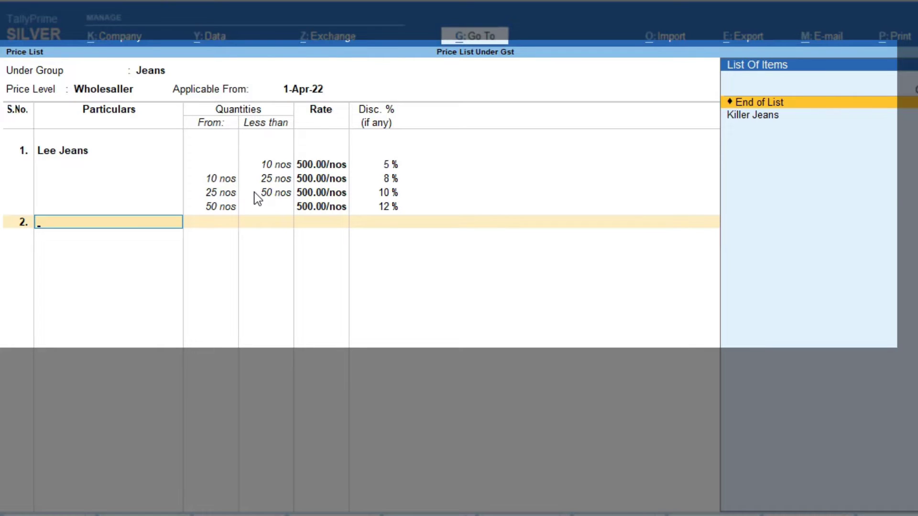
click(223, 207)
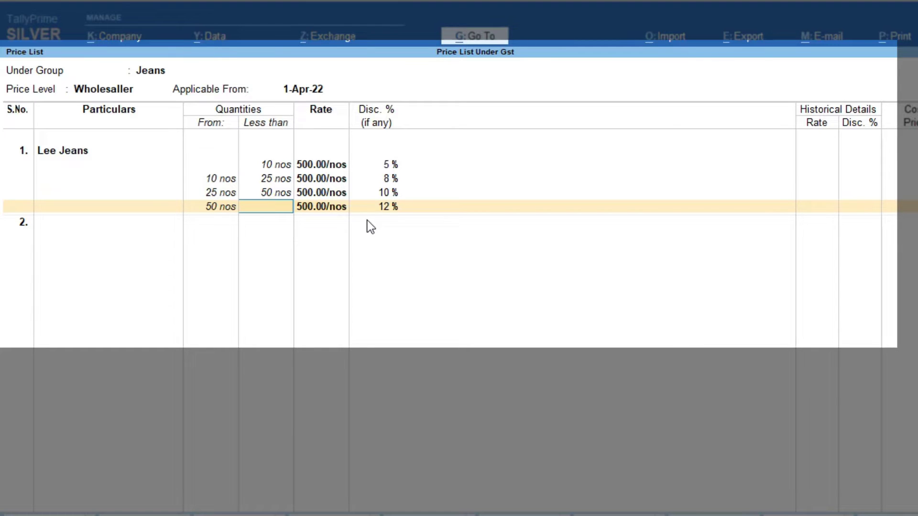
key(Return)
key(Return)
key(Return)
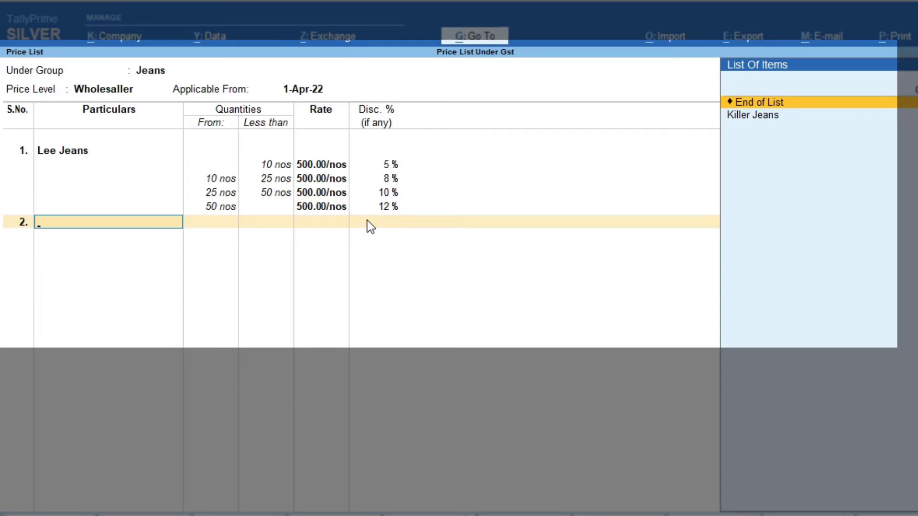
Add Killer Jeans with a 10 nos slab at 400.00/nos and 4% discount
key(Down)
key(Return)
text(10)
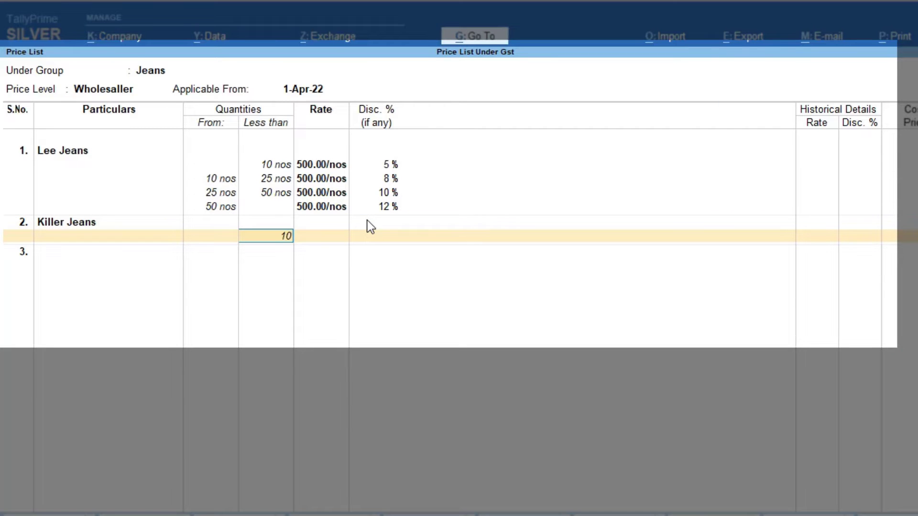
key(Return)
text(400)
key(Return)
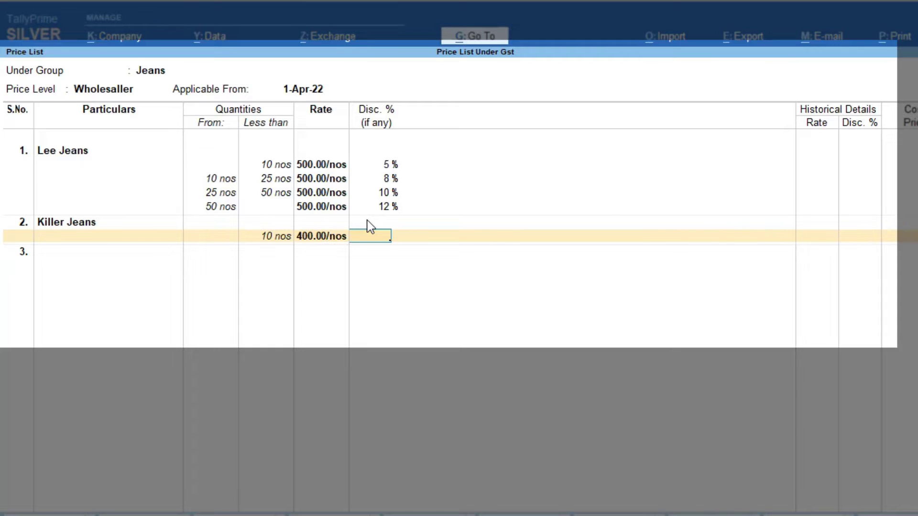
text(4)
key(Return)
Add the Killer Jeans 25 nos slab at 400.00/nos and finish the Wholesaller list
text(25)
key(Return)
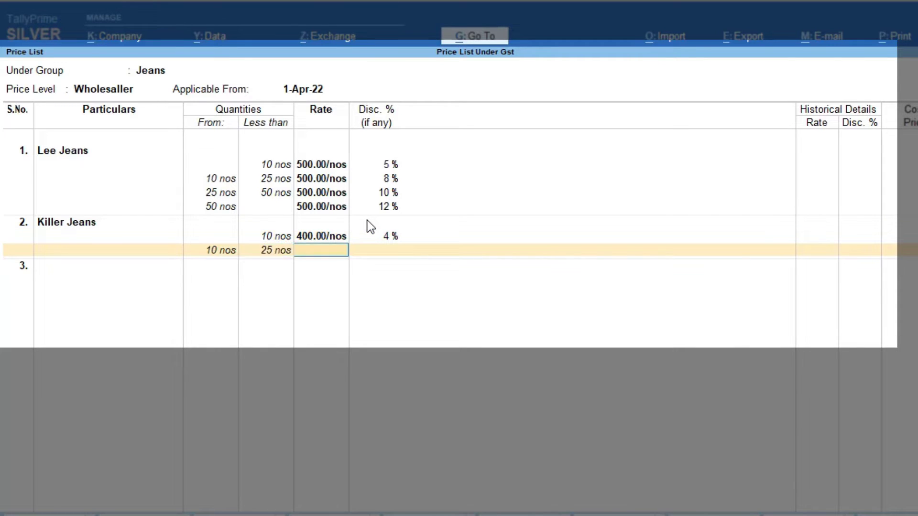
text(400)
key(Return)
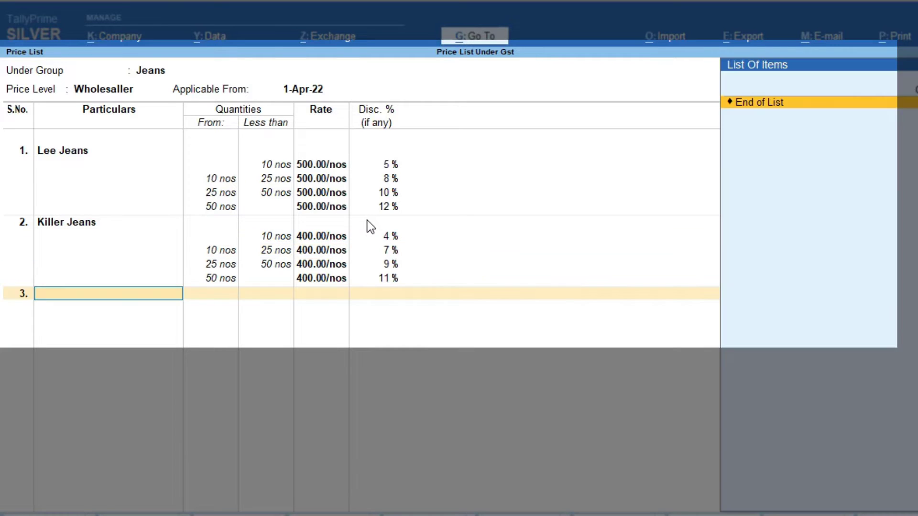
key(Return)
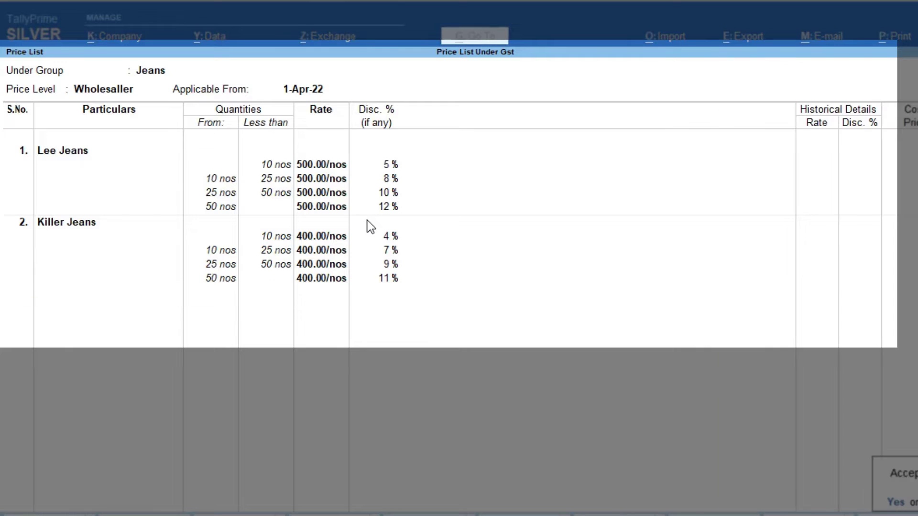
Save the Wholesaller list and start a Retailer price list for Jeans
key(y)
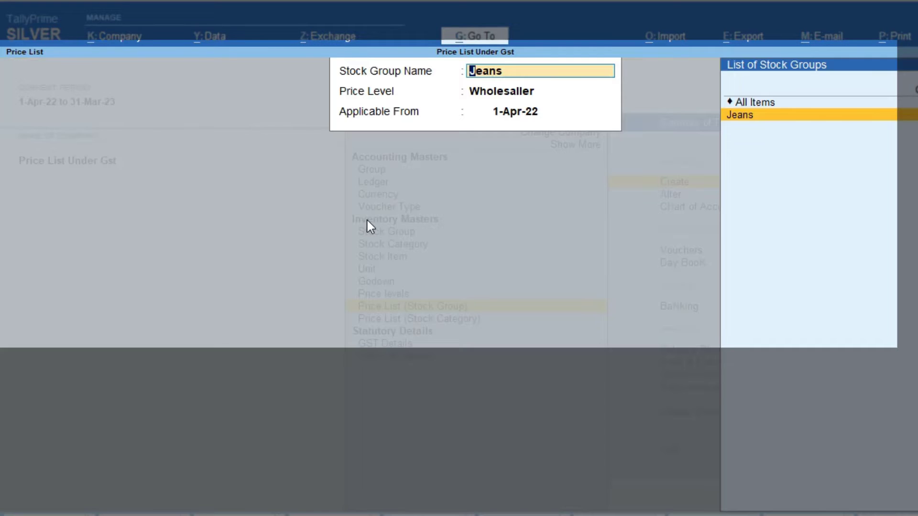
key(Return)
key(Up)
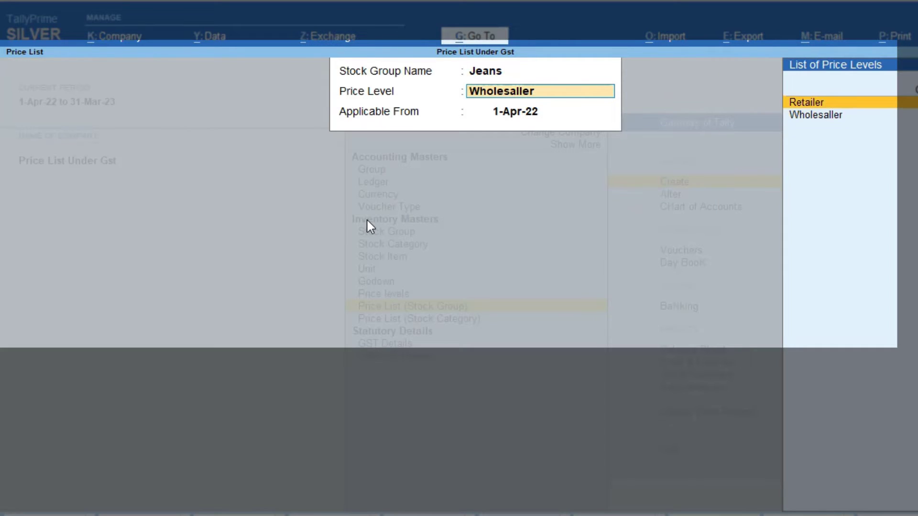
key(Return)
key(Return)
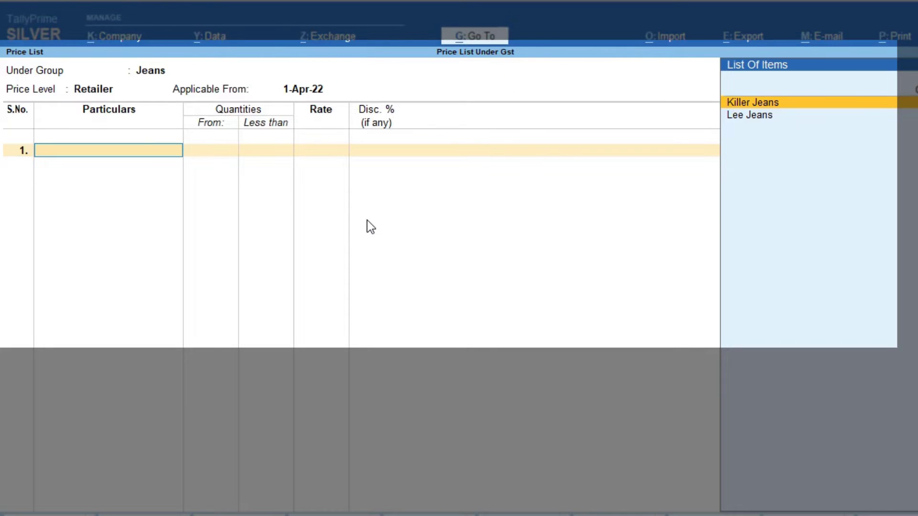
Add Lee Jeans at 500.00/nos with 6% up to 25 nos and 8% above
key(Down)
key(Return)
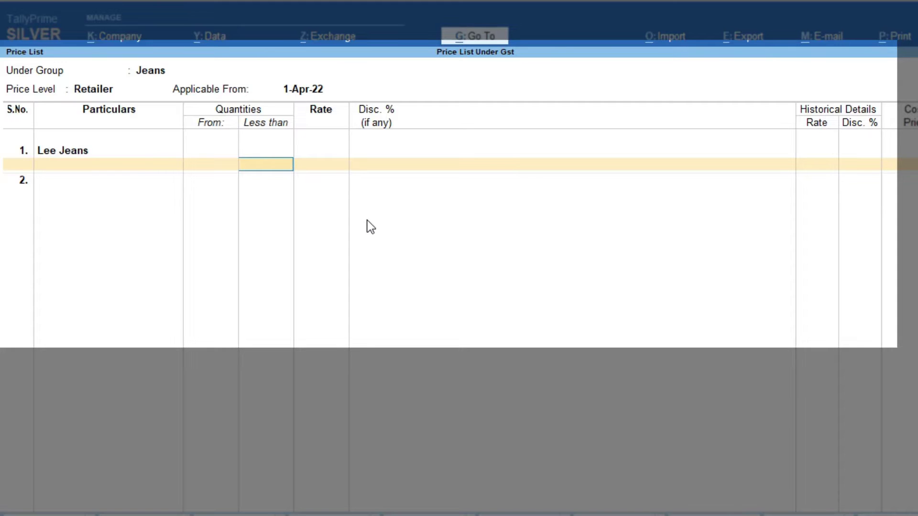
text(25)
key(Return)
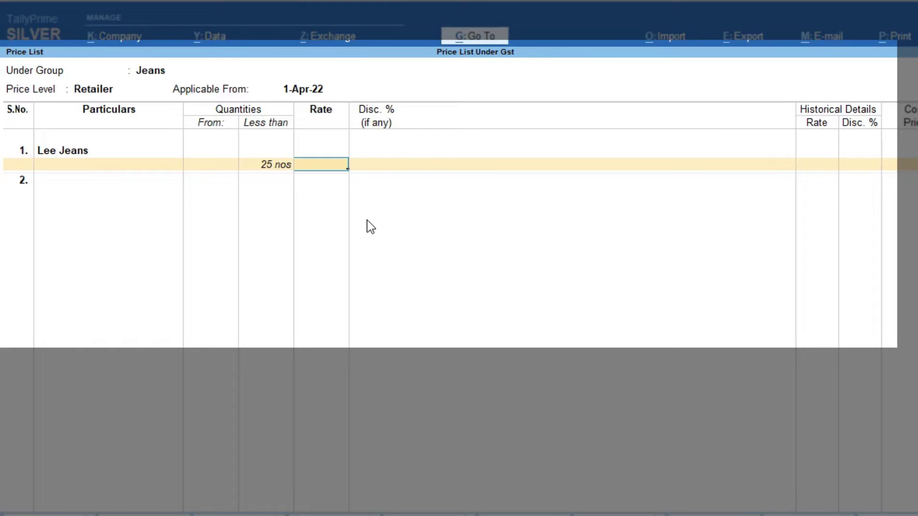
text(500)
key(Return)
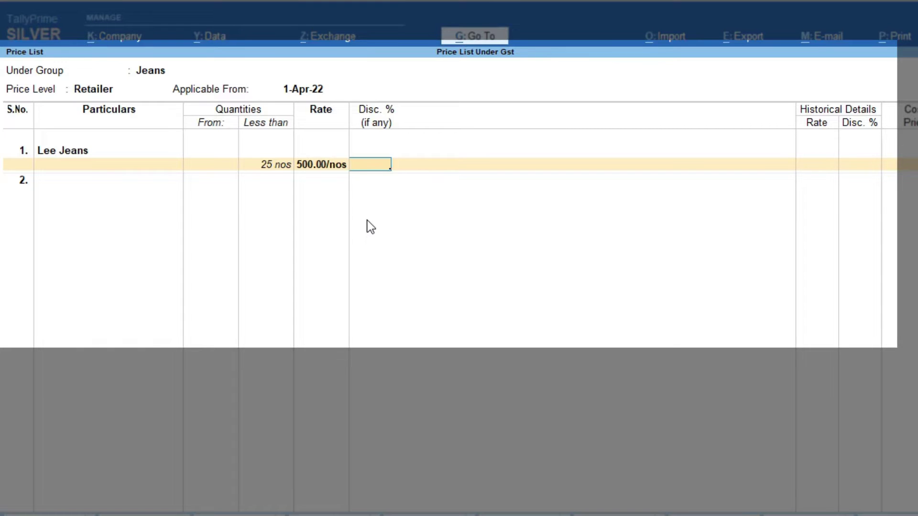
text(6)
key(Return)
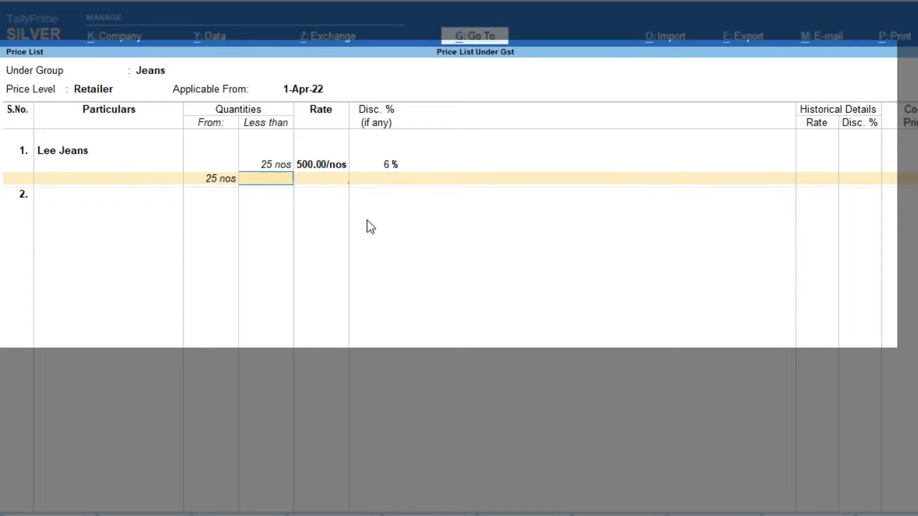
key(Return)
text(500)
key(Return)
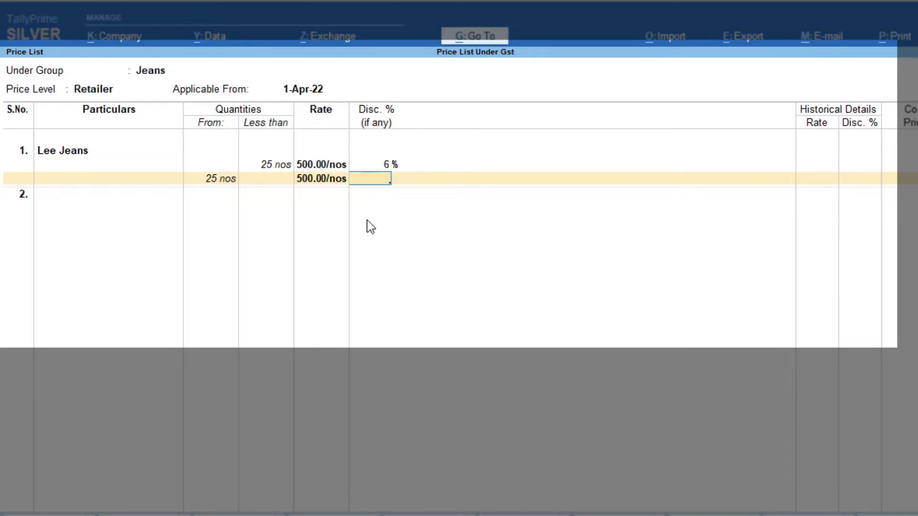
text(8)
key(Return)
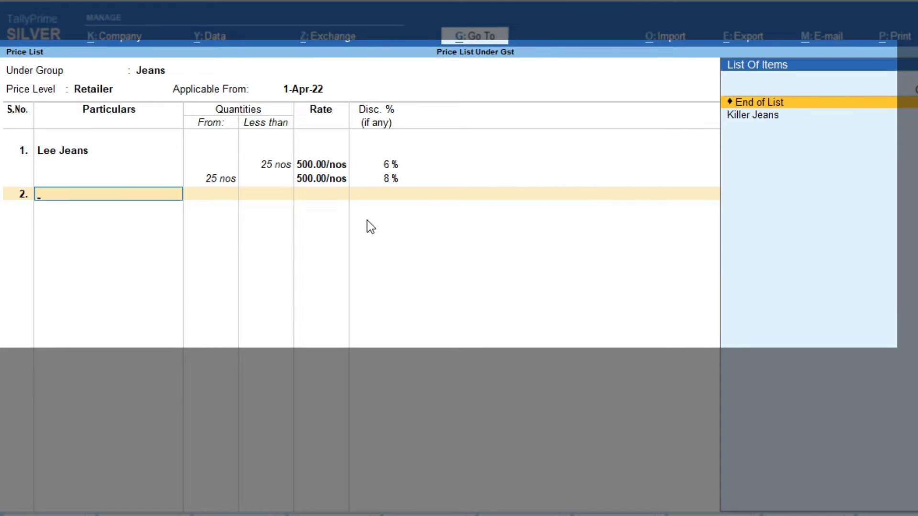
Add Killer Jeans with a 25 nos break, save the Retailer list, and exit
key(Down)
key(Return)
text(25)
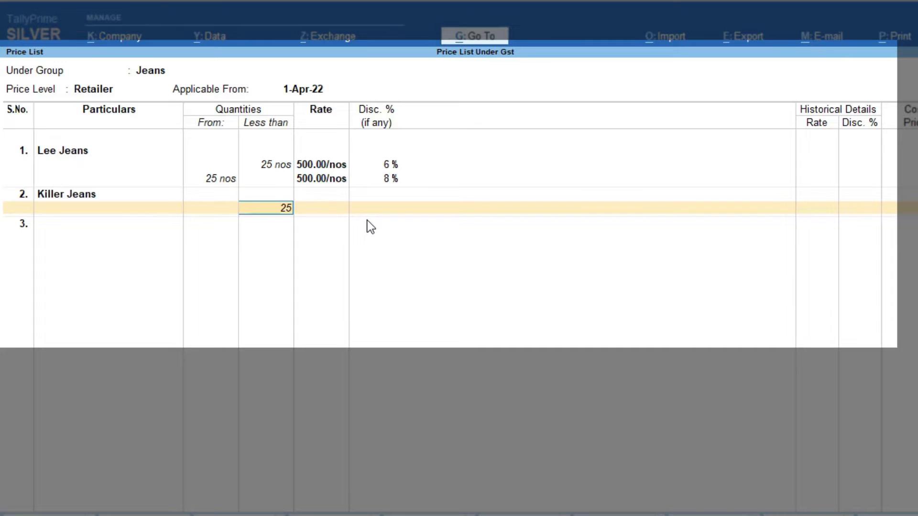
key(Return)
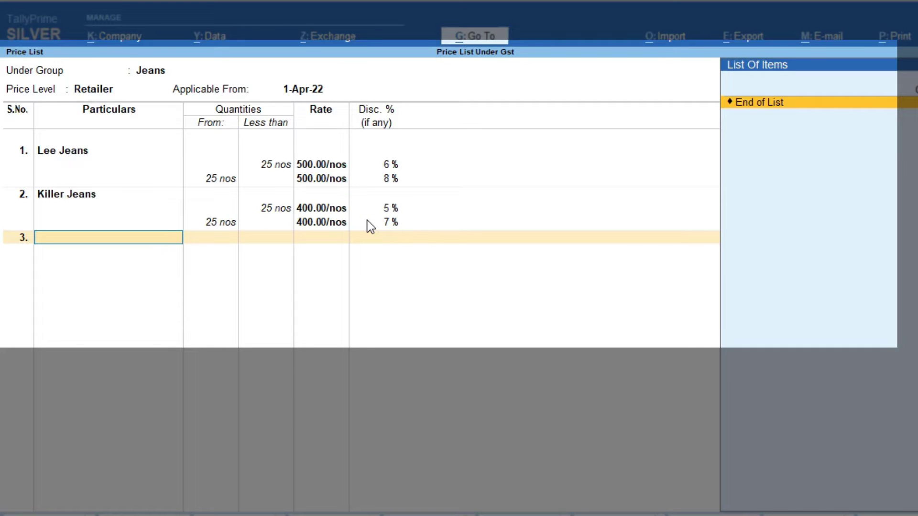
key(Return)
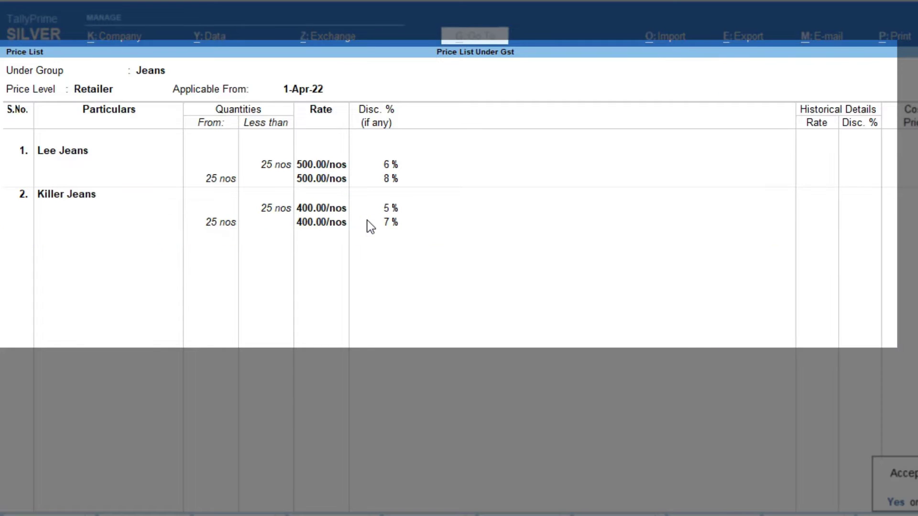
key(Return)
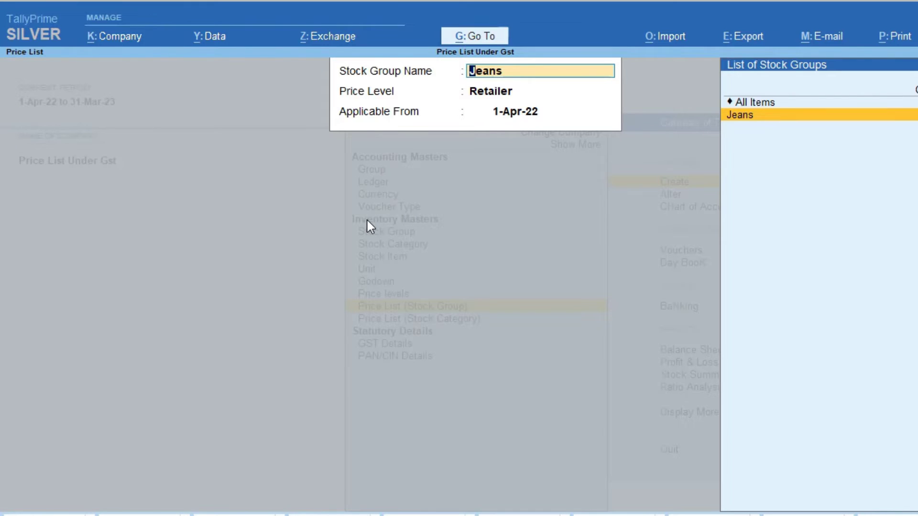
key(Escape)
key(Escape)
Create a new ledger named 'Priya cloth' under Sundry Creditors
key(Up)
key(Up)
key(Up)
key(Up)
key(Up)
key(Up)
key(Up)
key(Up)
key(Up)
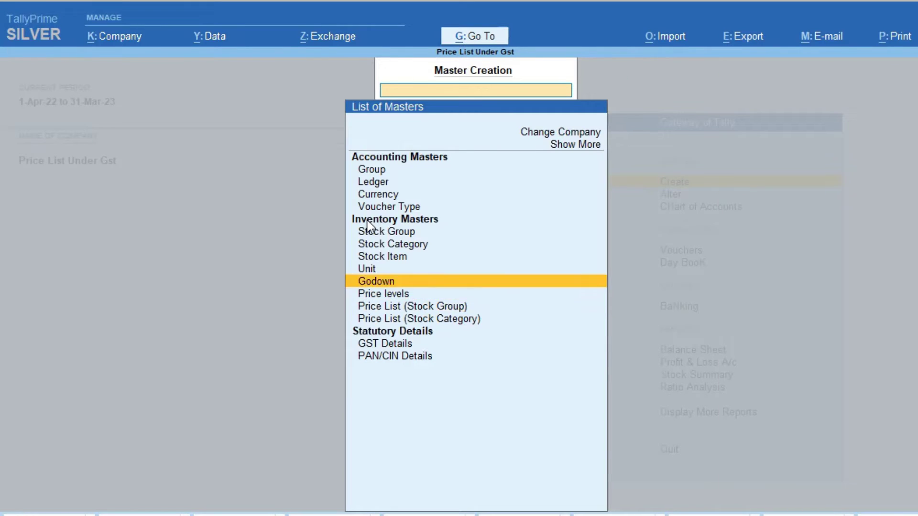
key(Return)
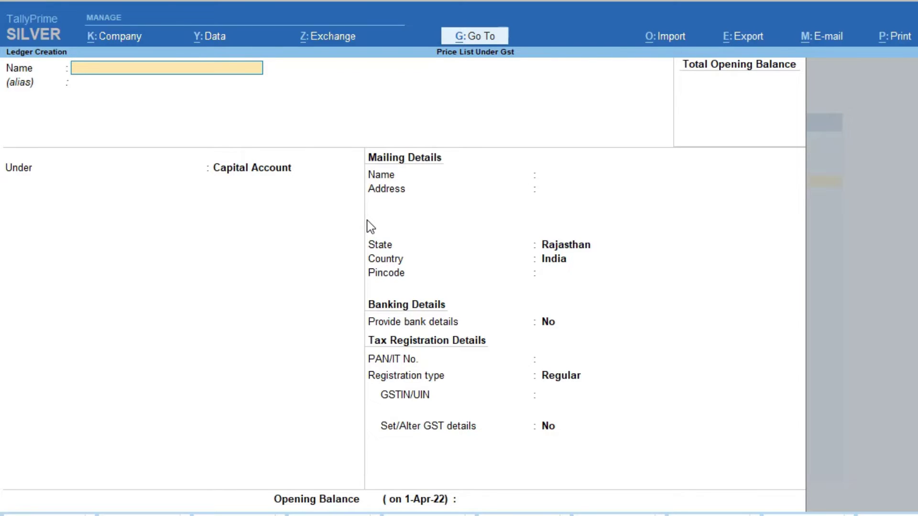
text(Priya cloth)
key(Return)
key(Return)
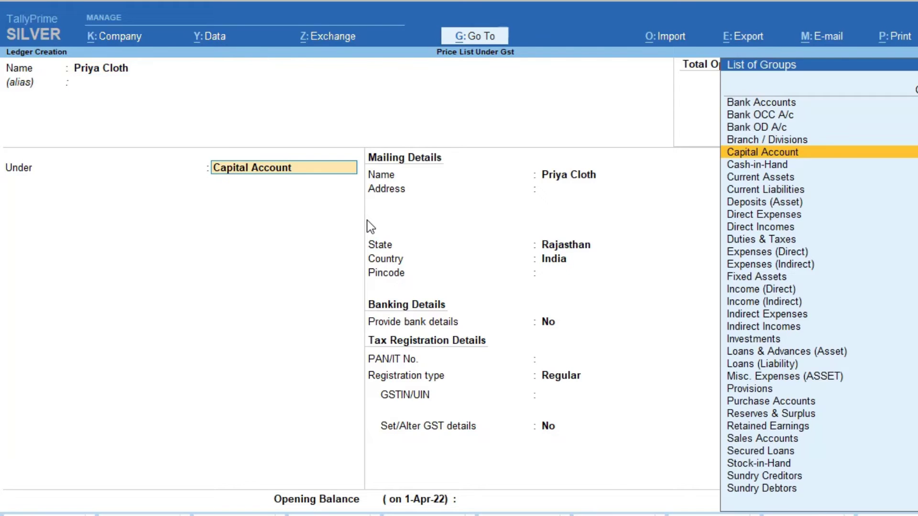
text(S)
key(Up)
key(Up)
key(Up)
key(Return)
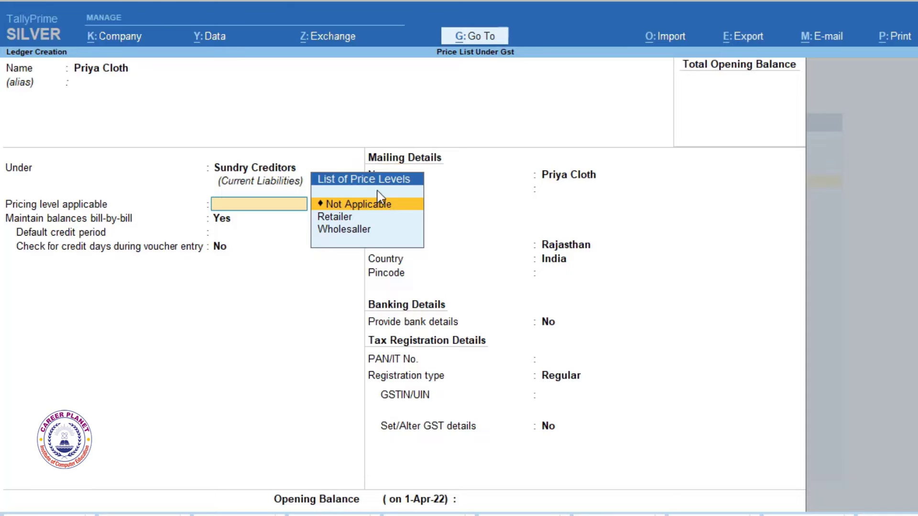
Leave pricing level Not Applicable, keep Regular GST registration, start the GSTIN and accept
key(Return)
key(Return)
key(Return)
key(Return)
key(Return)
key(Return)
key(Return)
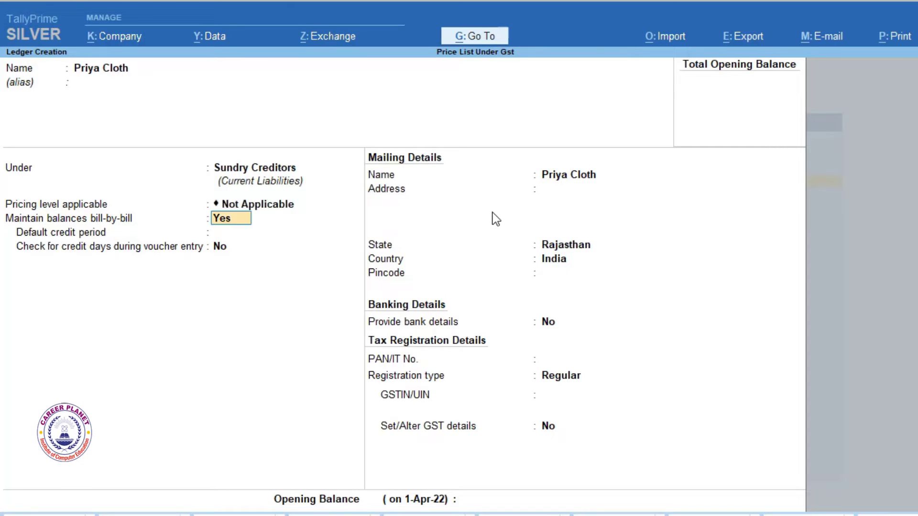
key(Return)
key(Return)
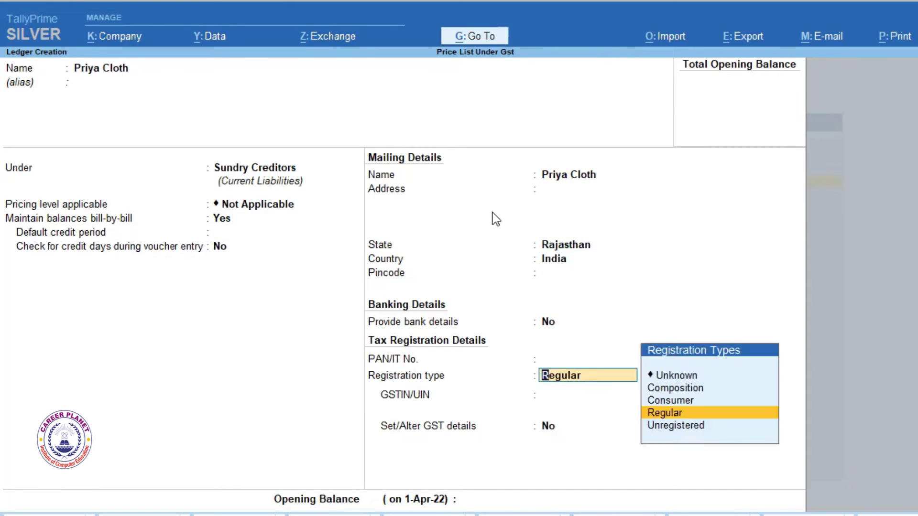
key(Return)
text(08)
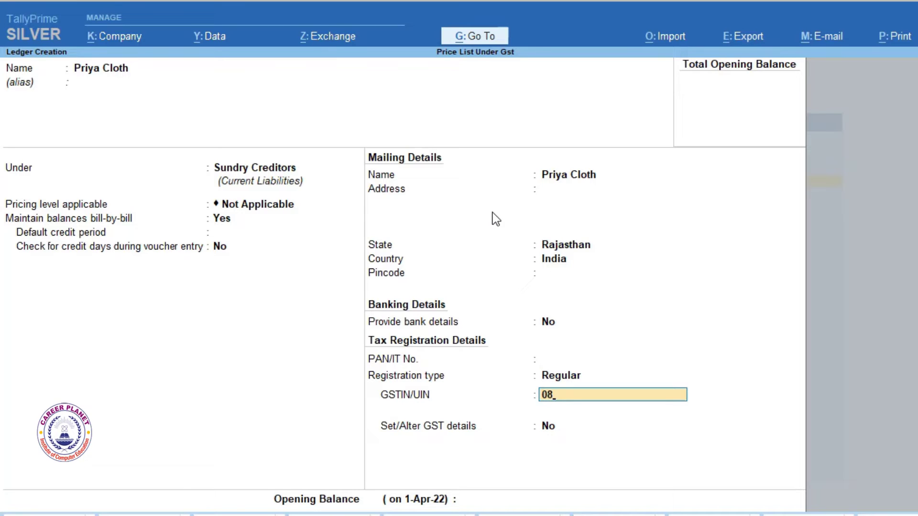
text(PY)
key(BackSpace)
key(BackSpace)
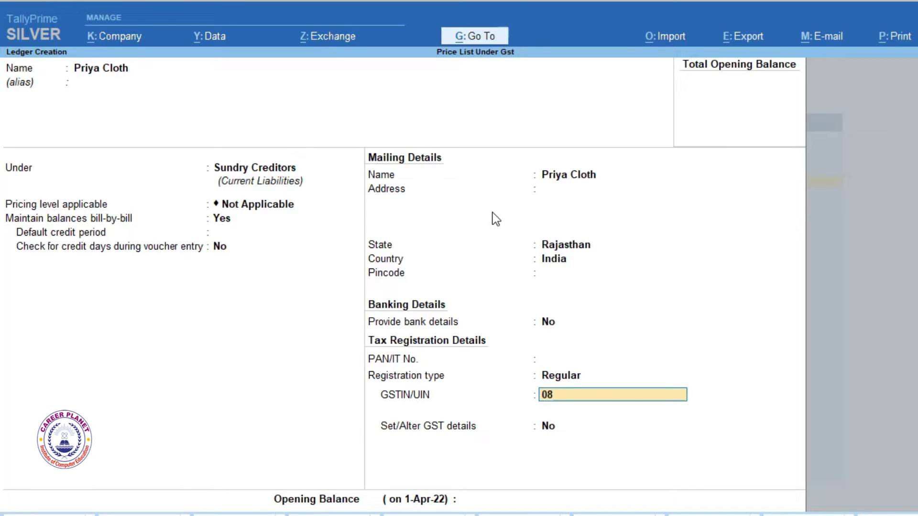
key(ctrl+a)
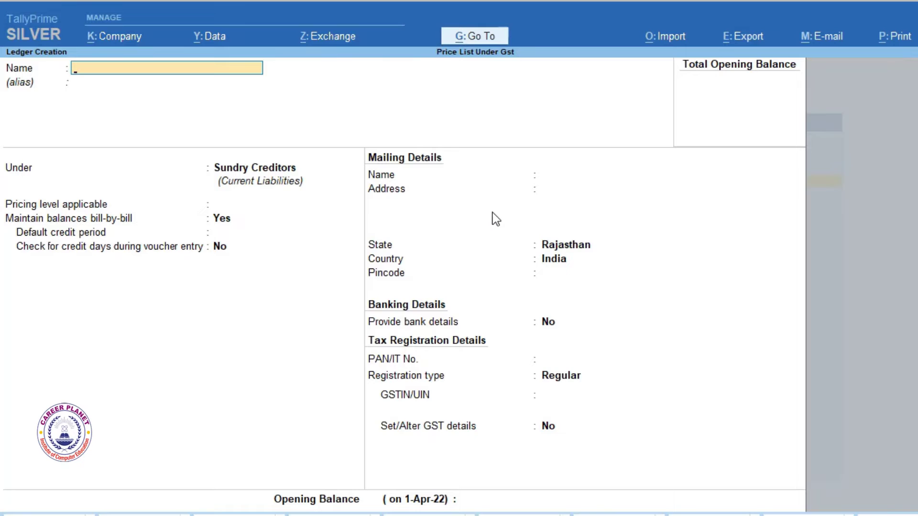
Save ledger 'Style Zone' under Sundry Debtors at Wholesaler pricing, Regular GST with its GSTIN
text(StyZ)
key(BackSpace)
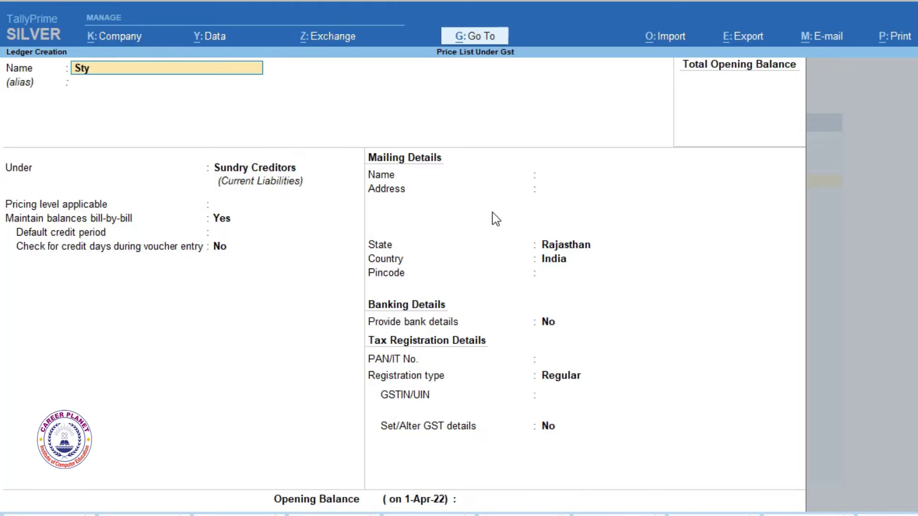
text(le Zone)
key(Return)
text(S)
key(Down)
key(Return)
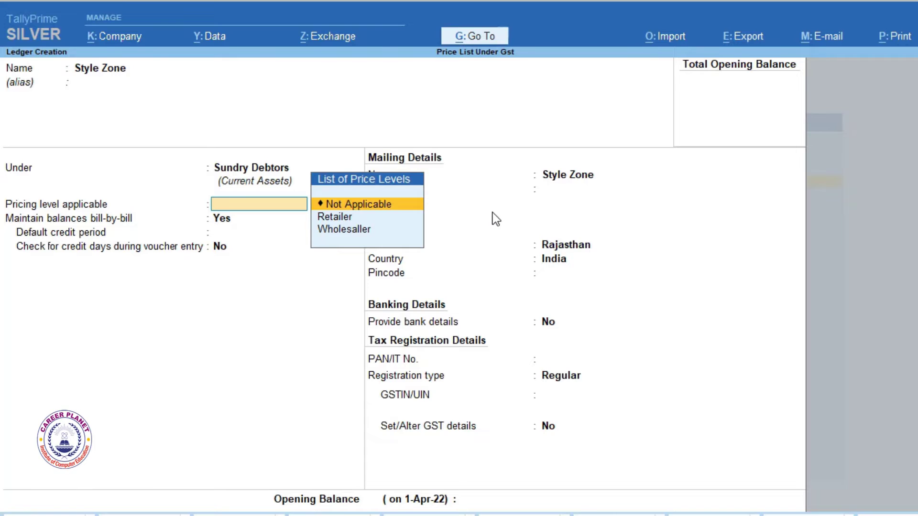
key(Down)
key(Down)
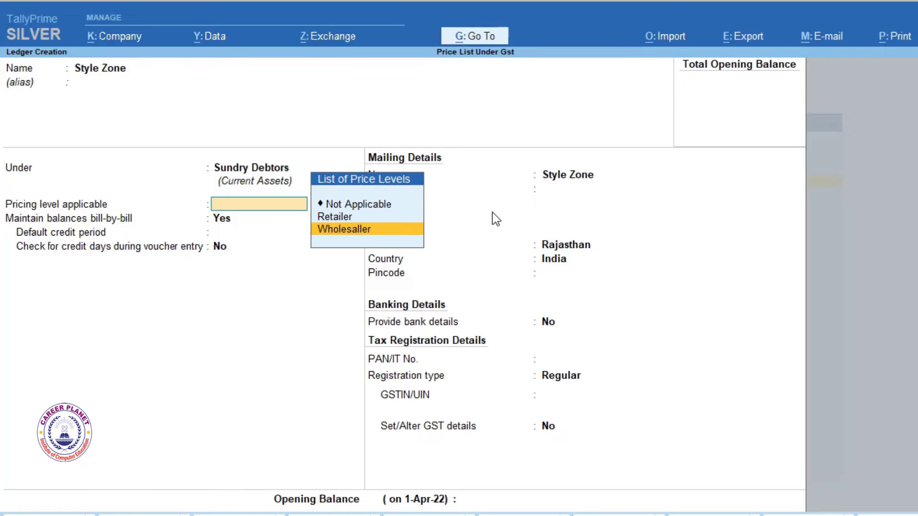
key(Return)
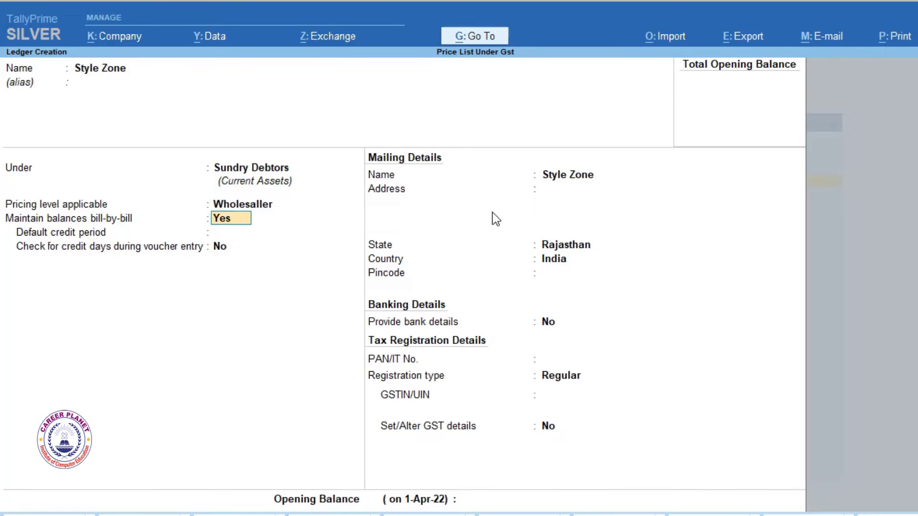
key(Return)
key(Return)
key(Return)
key(Return)
key(Return)
key(Return)
key(Return)
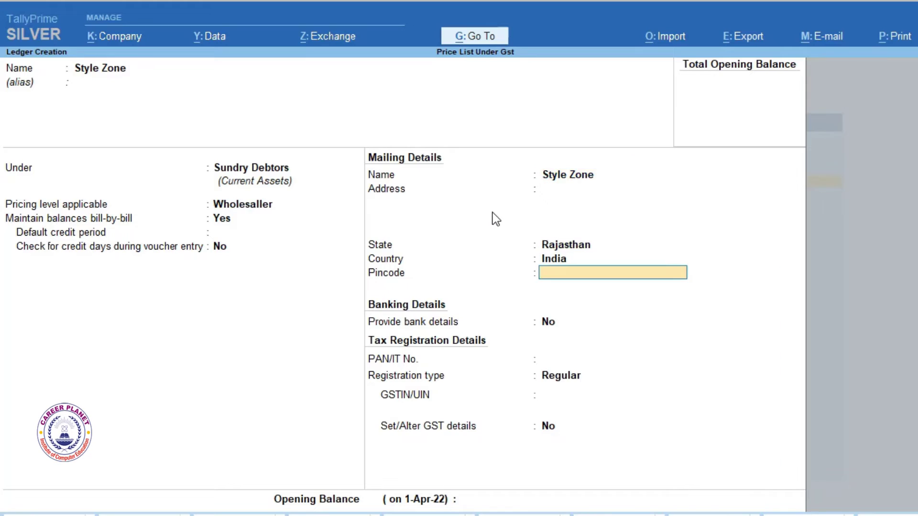
key(Return)
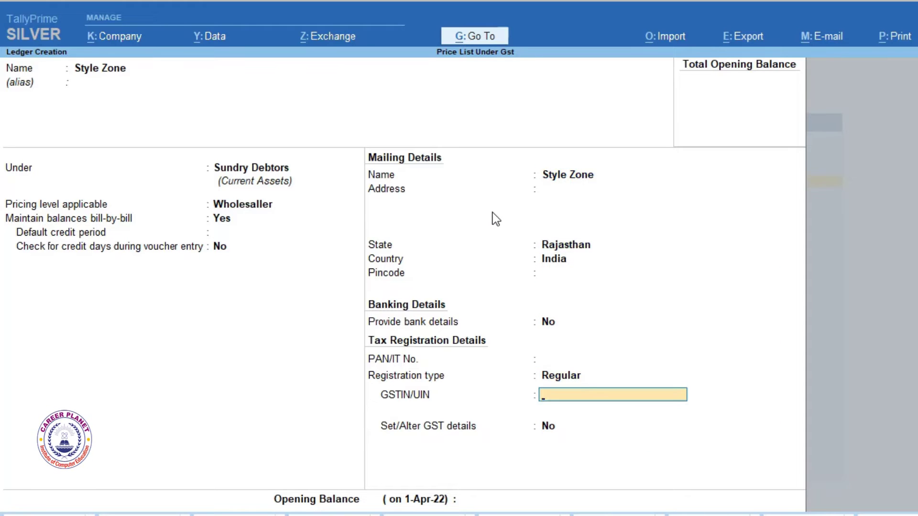
text(08aygpm1723k1zb)
key(Return)
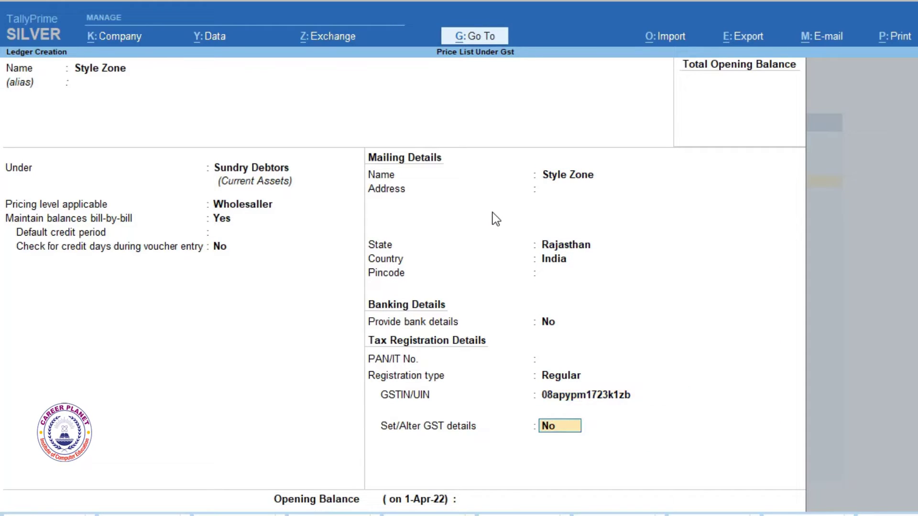
key(Return)
key(Return)
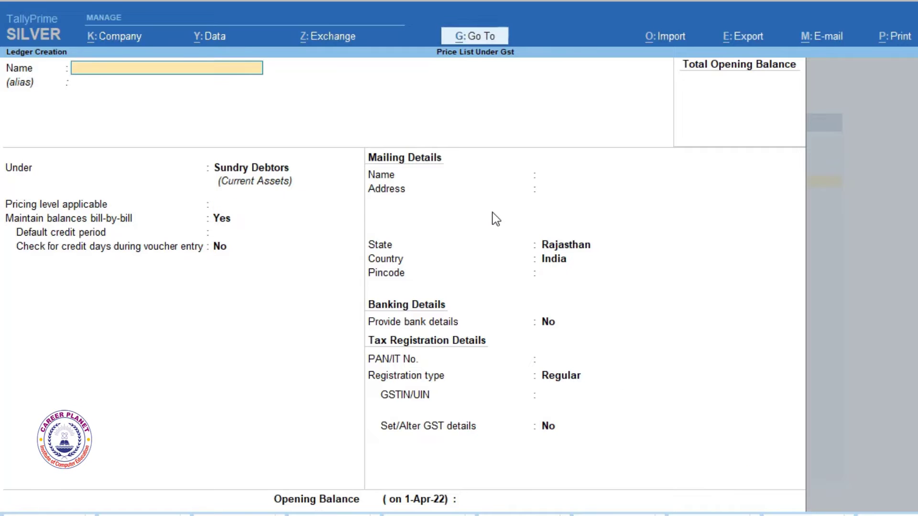
Create debtor ledger 'Rohit & Son's' at Retailer pricing, Regular GST with GSTIN filled
text(Rohit & Son's)
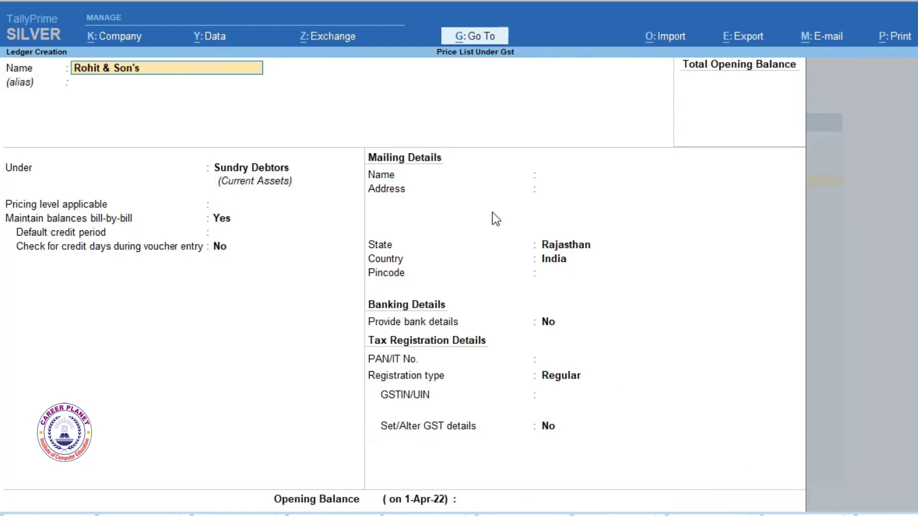
key(Return)
key(Return)
key(Down)
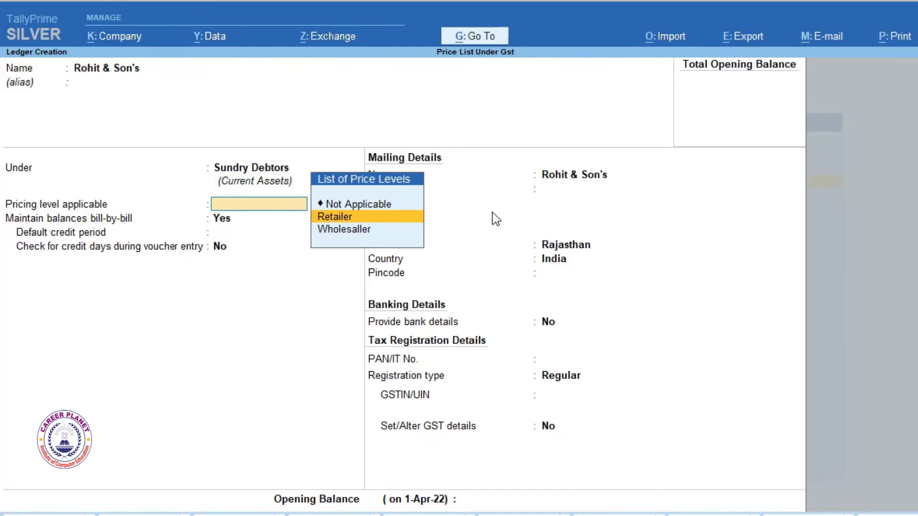
key(Return)
key(Return)
key(Return)
key(Return)
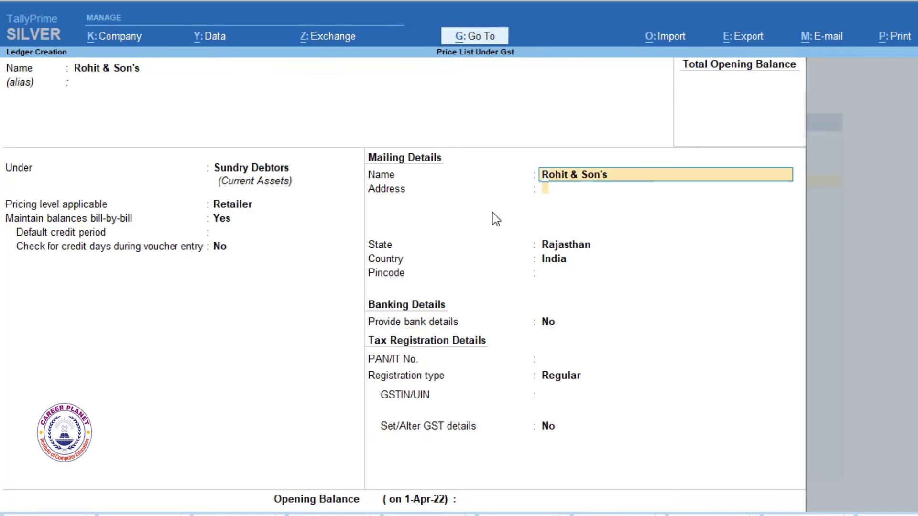
key(Return)
key(Return)
key(Return)
key(Return)
key(Return)
key(Return)
key(Return)
key(Return)
text(08apypm1723k1zb)
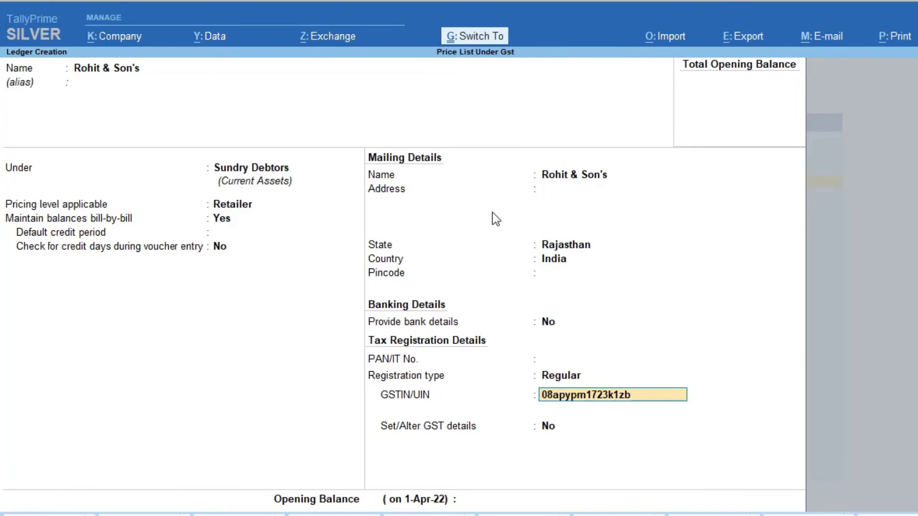
key(Return)
key(Return)
key(Return)
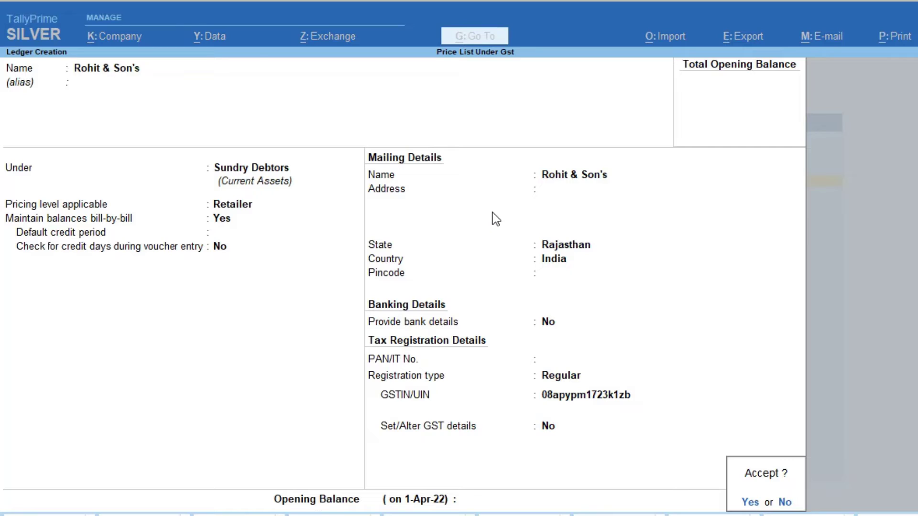
key(Return)
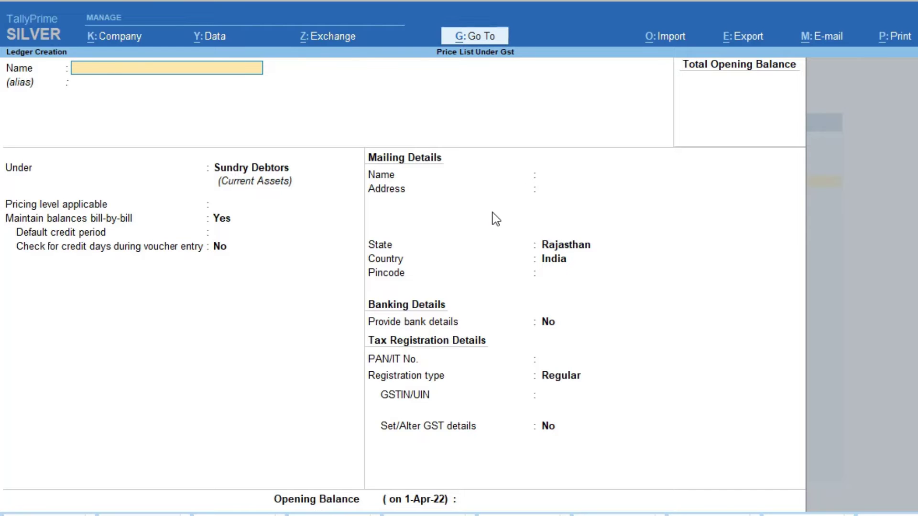
Start a purchase voucher with supplier invoice 1 from Priya Cloth on the Purchase ledger
key(Return)
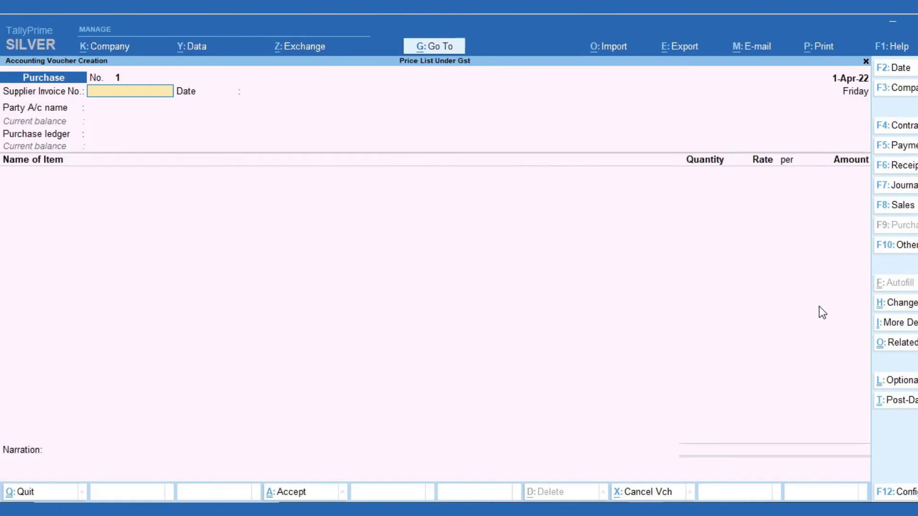
text(1)
key(Return)
key(Return)
key(Down)
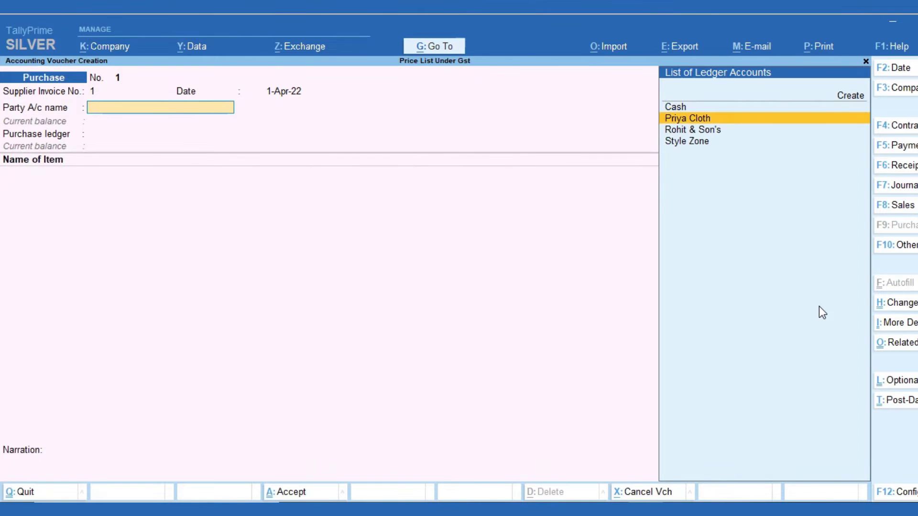
key(Return)
key(ctrl+a)
key(Return)
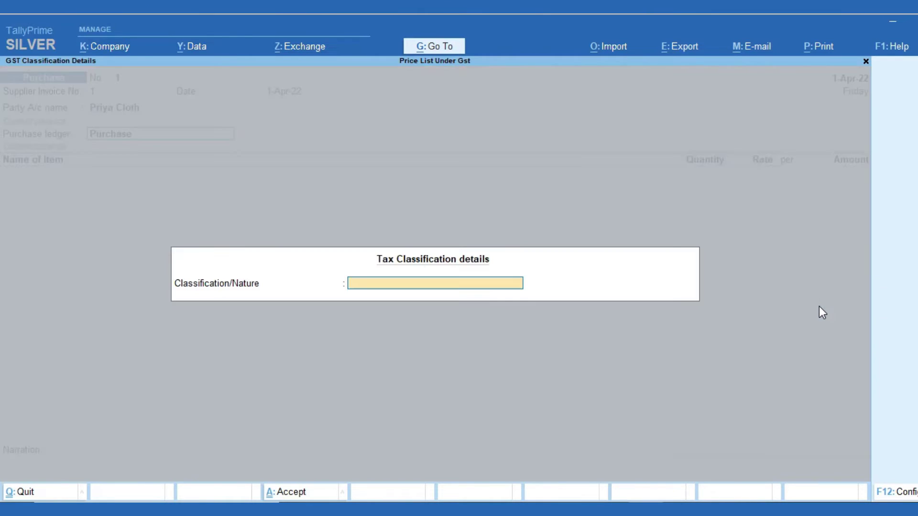
key(Return)
Enter Lee Jeans 100 nos at 250 and Killer Jeans 100 nos at 200
text(le)
key(Return)
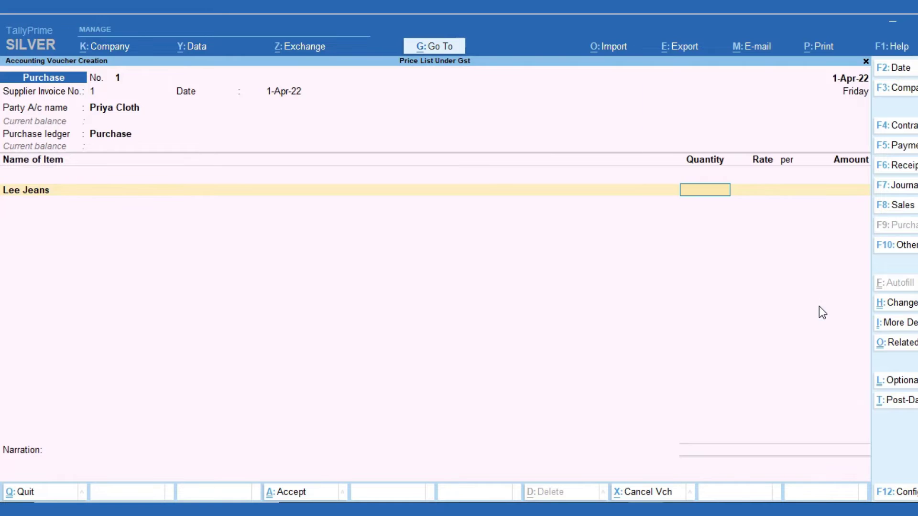
text(100)
key(Return)
text(250)
key(Return)
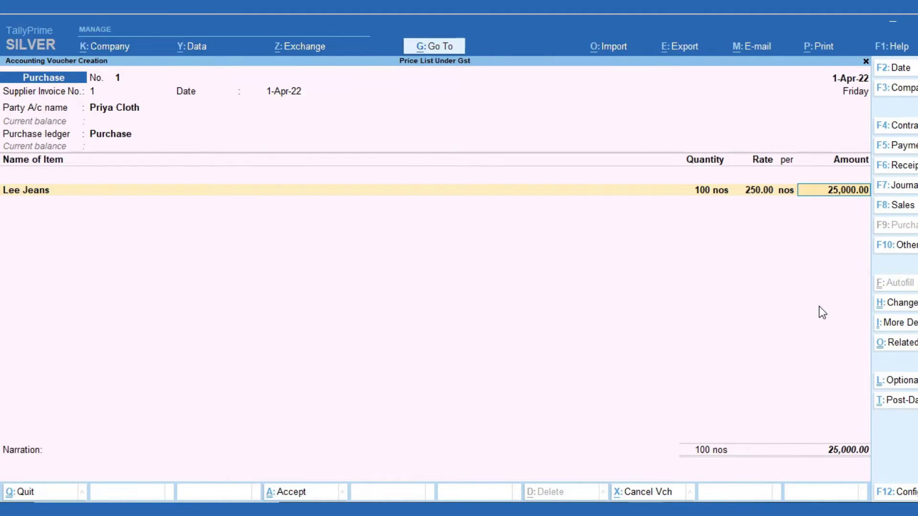
key(Return)
text(k)
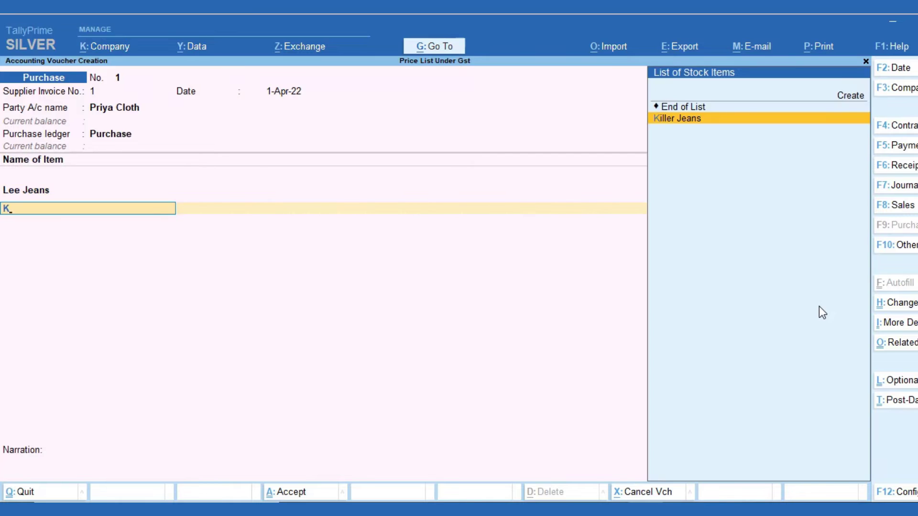
key(Return)
text(100)
key(Return)
text(200)
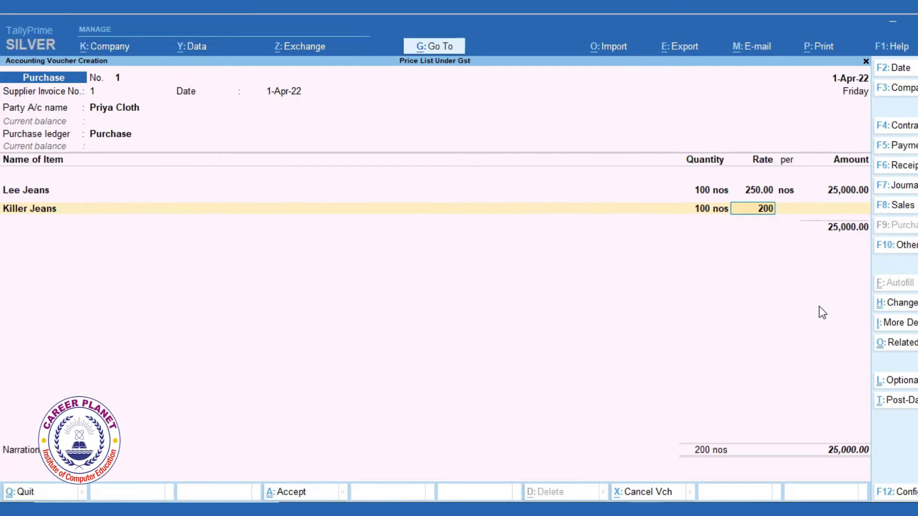
key(Return)
key(Return)
Add CGST and SGST and finish the purchase voucher at 53,100
key(Return)
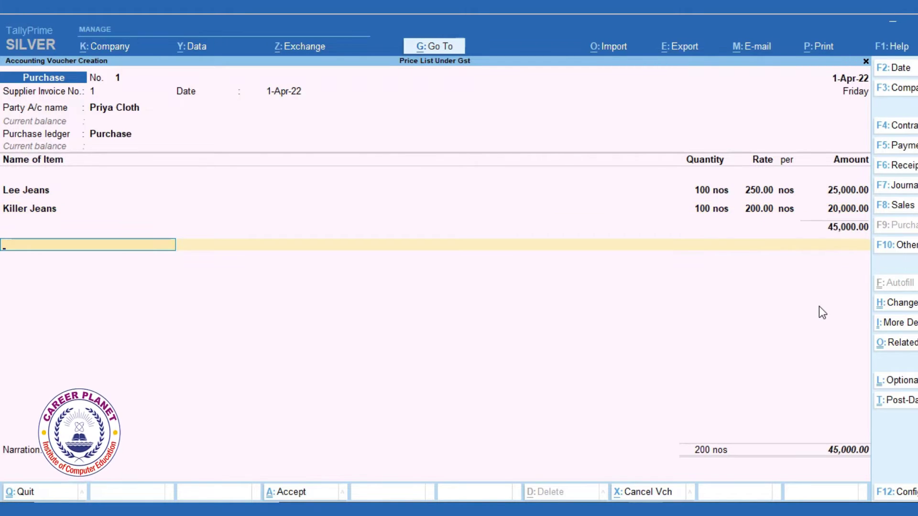
text(c)
key(Return)
key(Return)
text(s)
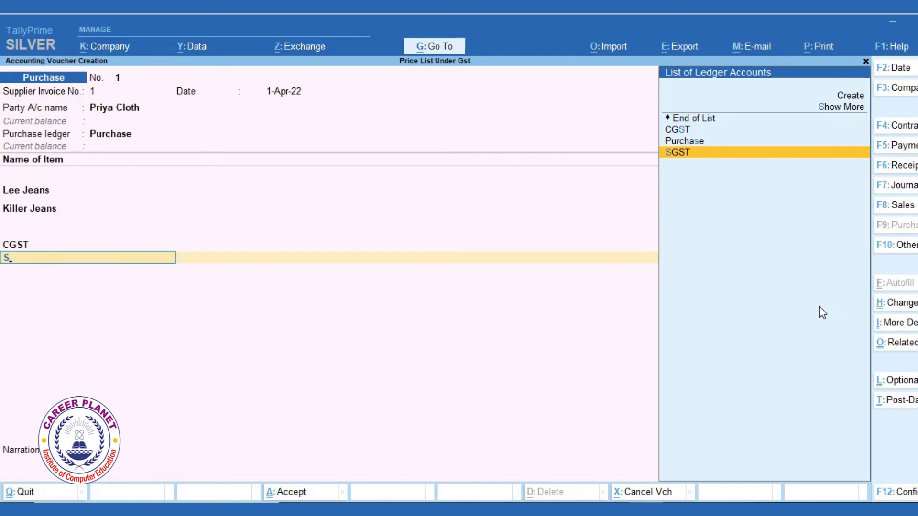
key(Return)
key(Return)
key(Return)
key(Return)
key(Return)
key(Return)
key(Return)
key(Return)
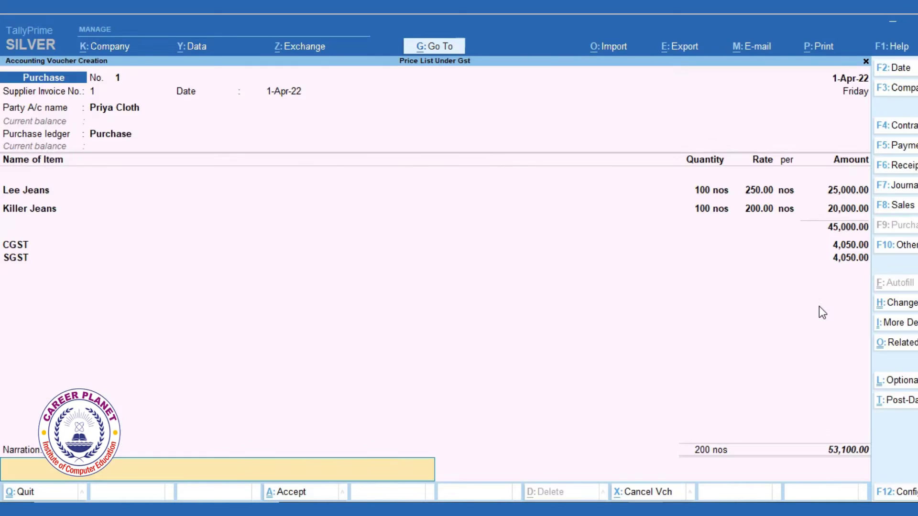
key(Return)
key(Return)
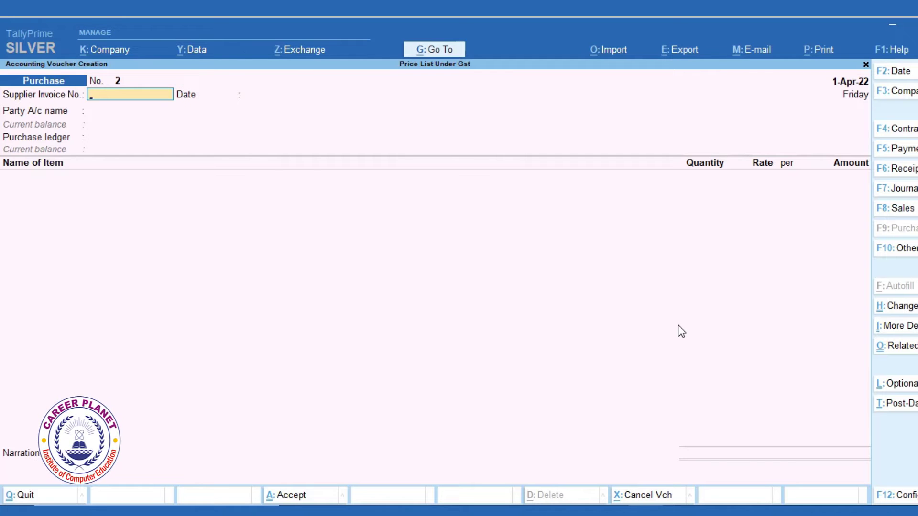
Start sales voucher reference 1 with Style Zone as the buyer
click(894, 209)
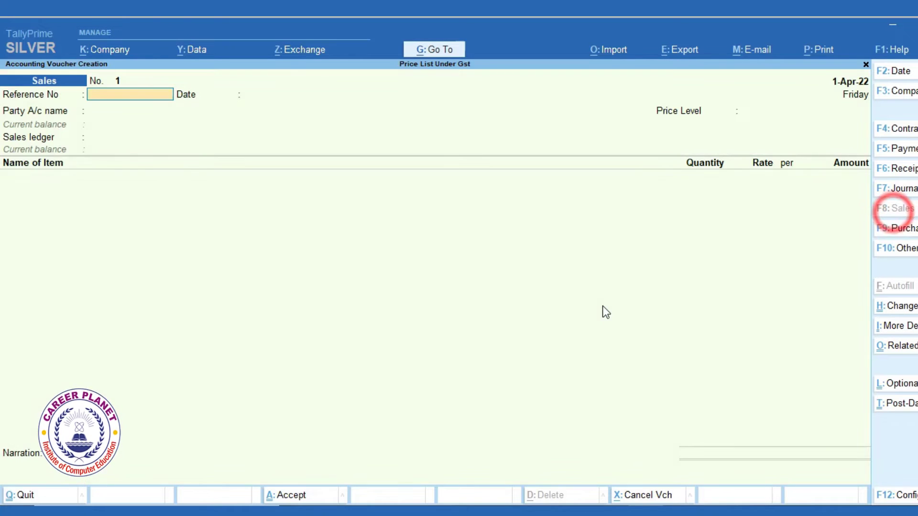
text(1)
key(Return)
key(Return)
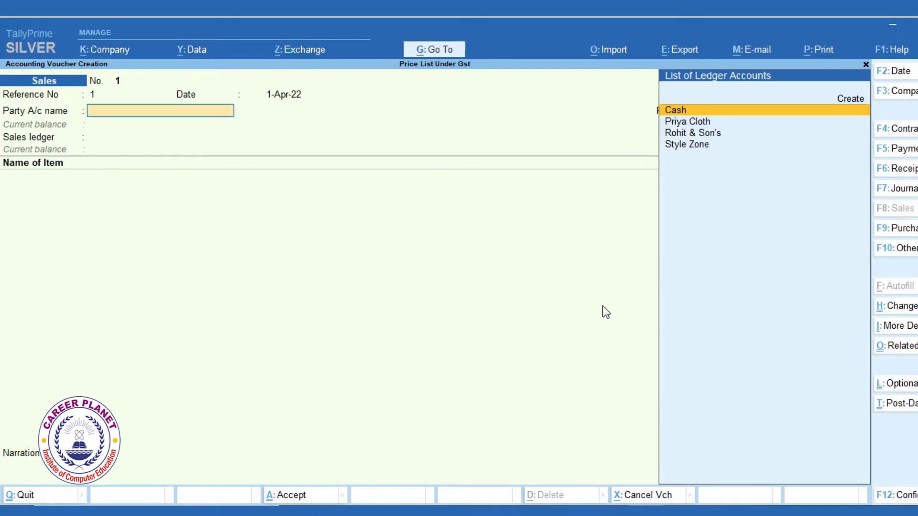
key(Down)
key(Down)
key(Down)
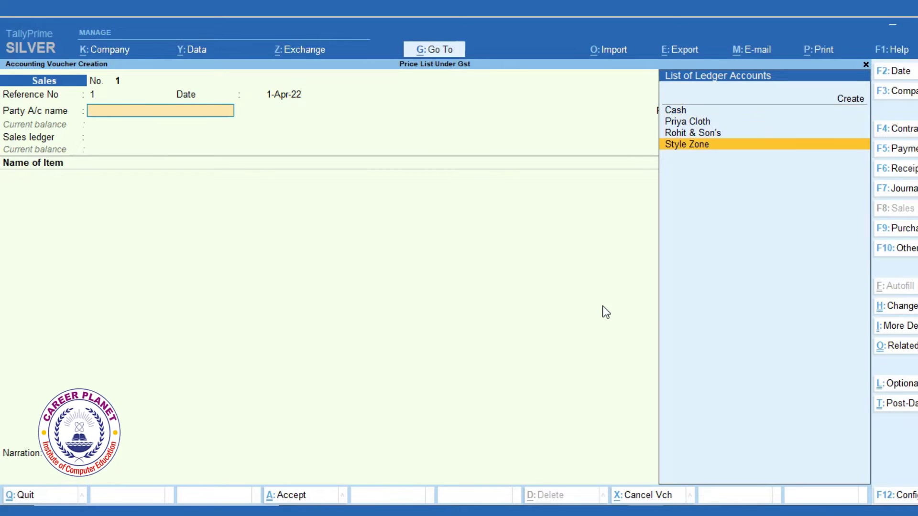
key(Return)
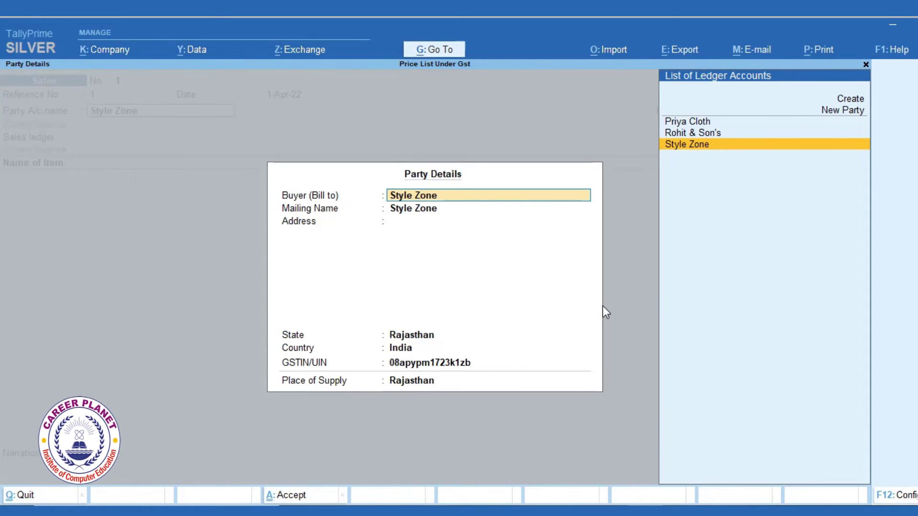
key(ctrl+a)
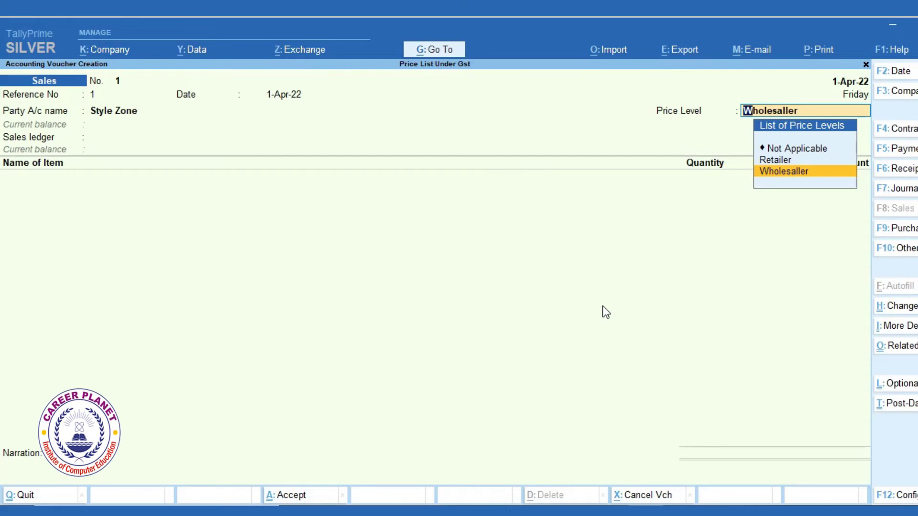
Apply the Wholesaller price level, Sales ledger, and bill Lee Jeans 10 nos at 500.00
click(770, 176)
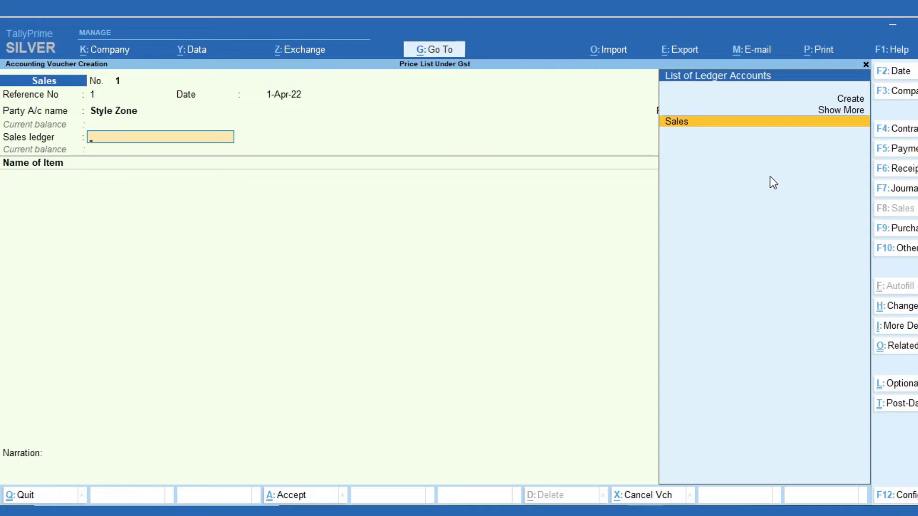
key(Return)
key(Return)
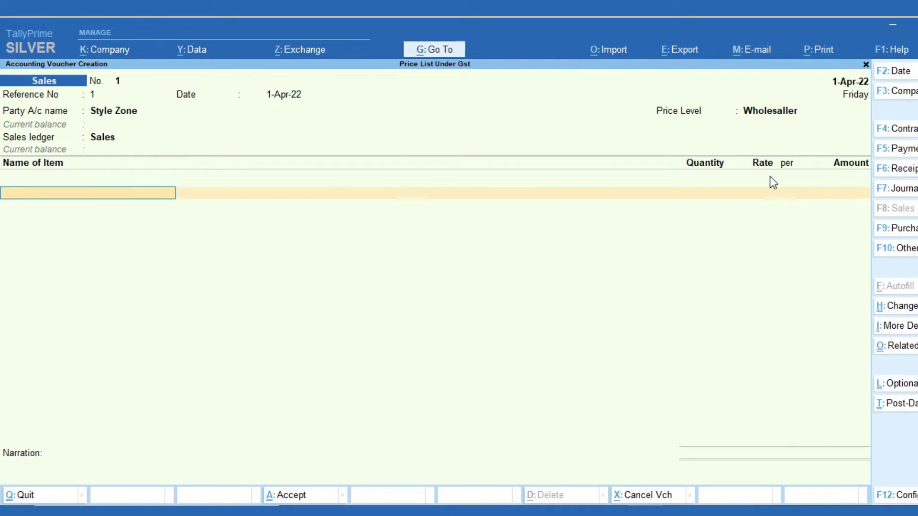
text(L)
key(Return)
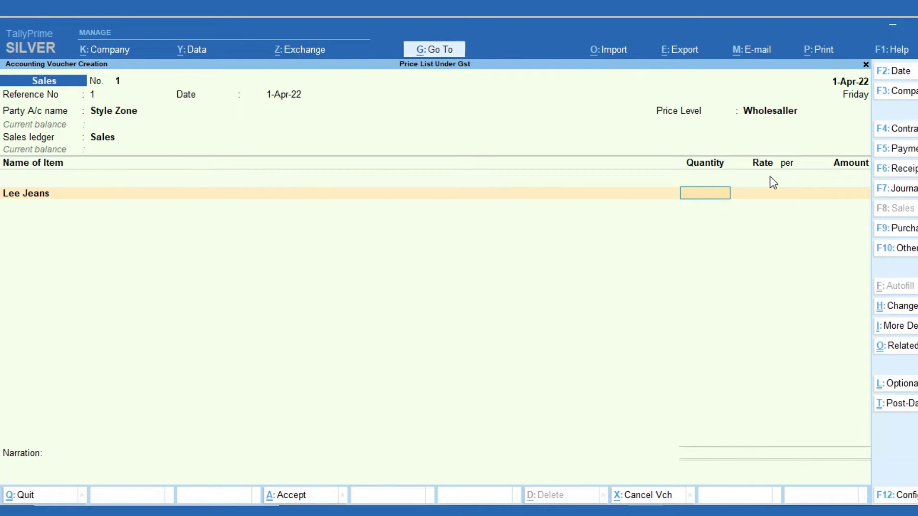
text(10)
key(Return)
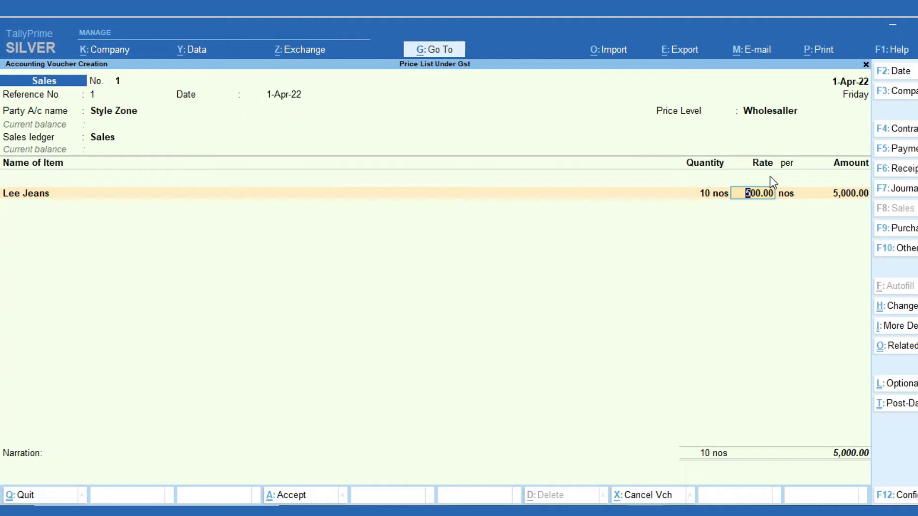
key(F11)
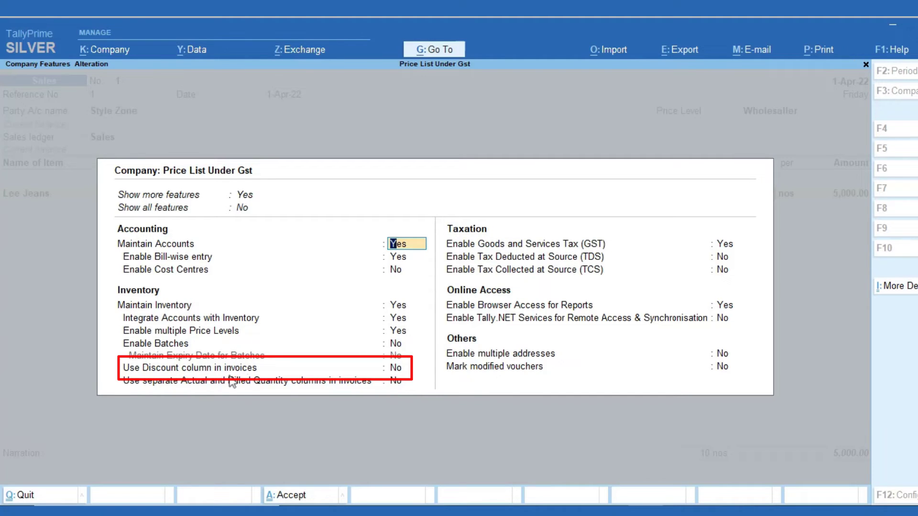
Enable 'Use Discount column in invoices' and begin quitting the unfinished sales voucher
click(396, 369)
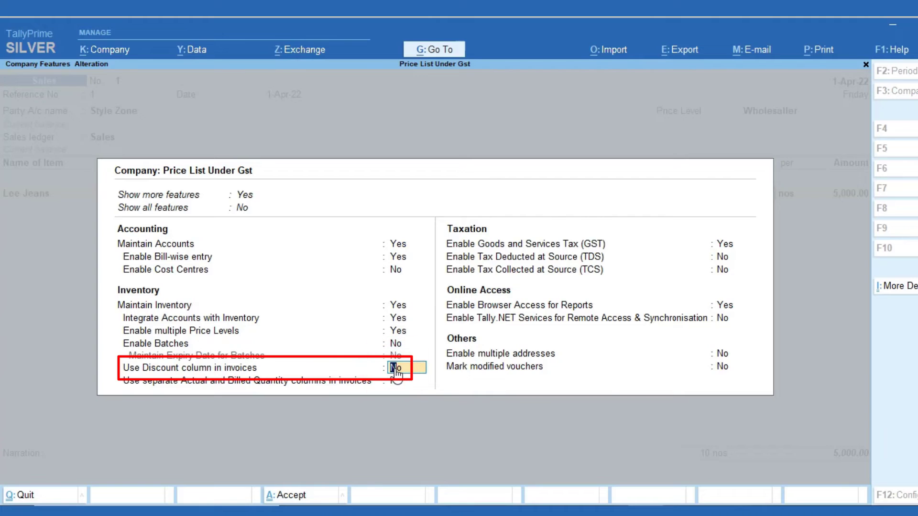
text(Y)
key(ctrl+a)
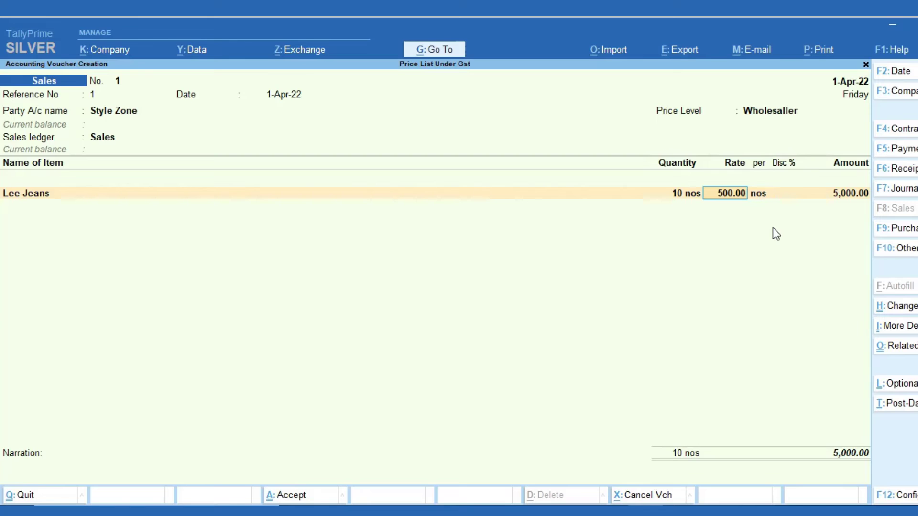
key(Escape)
key(Escape)
Discard the old voucher and start a new Style Zone sale at Wholesaller prices
key(y)
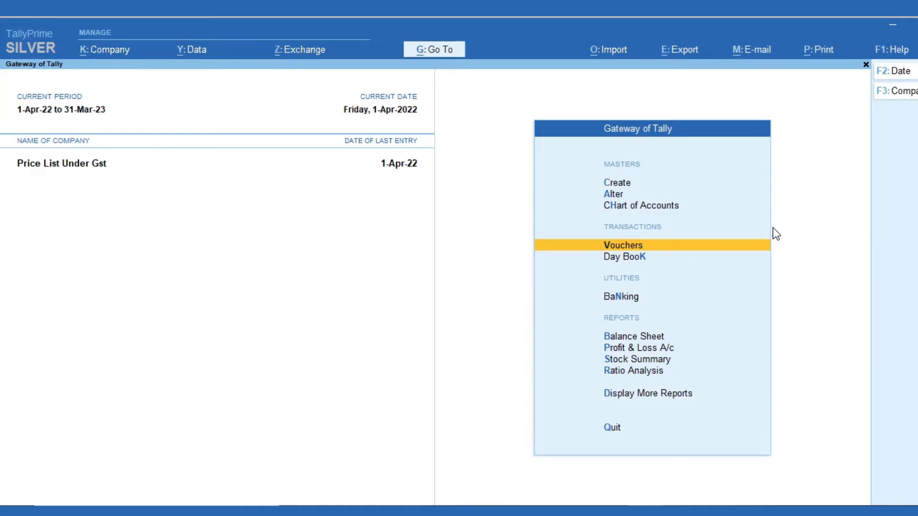
key(Return)
key(Return)
key(Return)
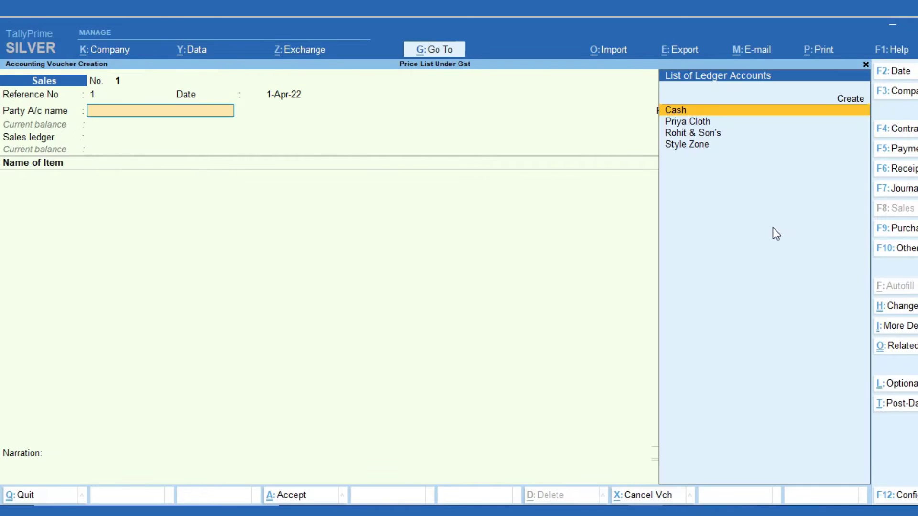
key(Down)
key(Down)
key(Down)
key(Return)
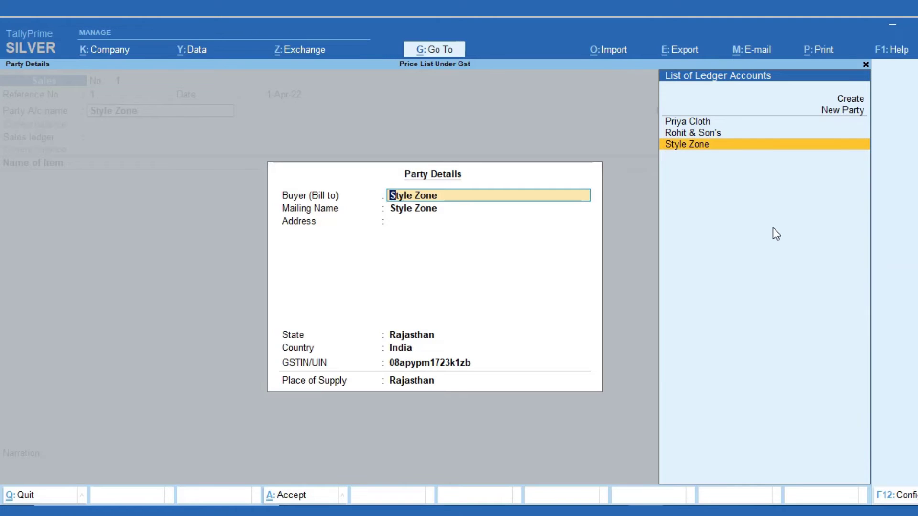
key(ctrl+a)
key(Return)
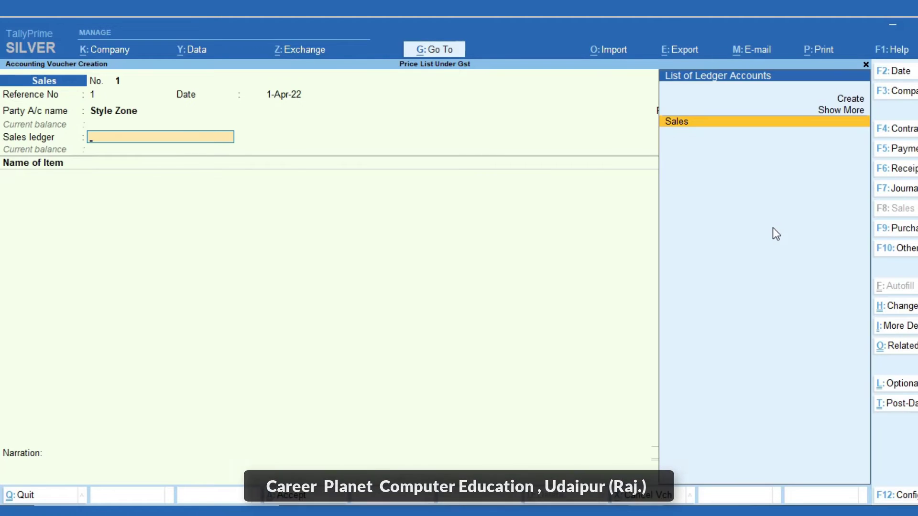
key(Return)
key(Return)
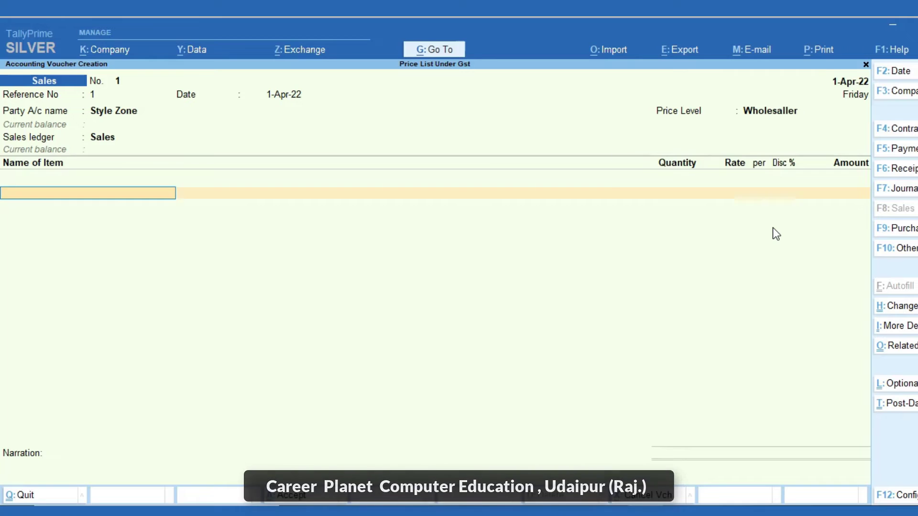
Enter Lee Jeans 10 nos and Killer Jeans 10 nos with their slab discounts
text(l)
key(Return)
text(10)
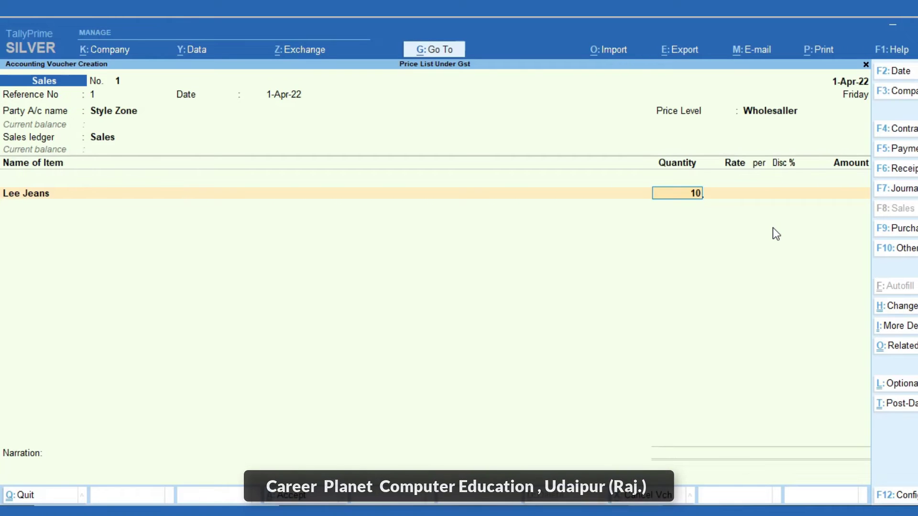
key(Return)
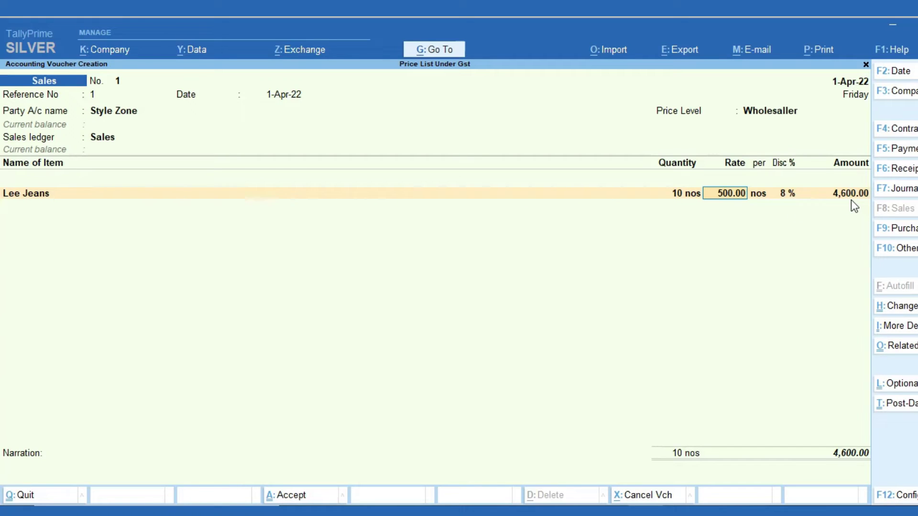
key(Return)
key(Return)
key(Return)
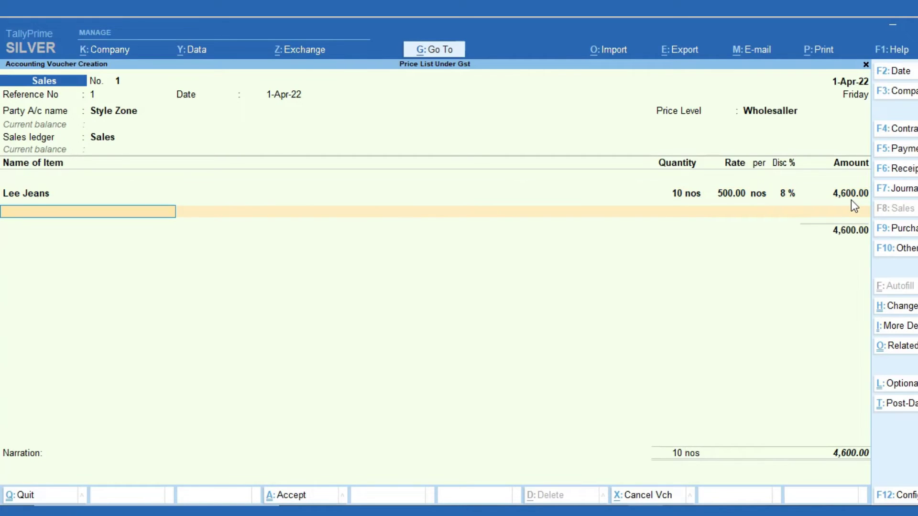
text(k)
key(Return)
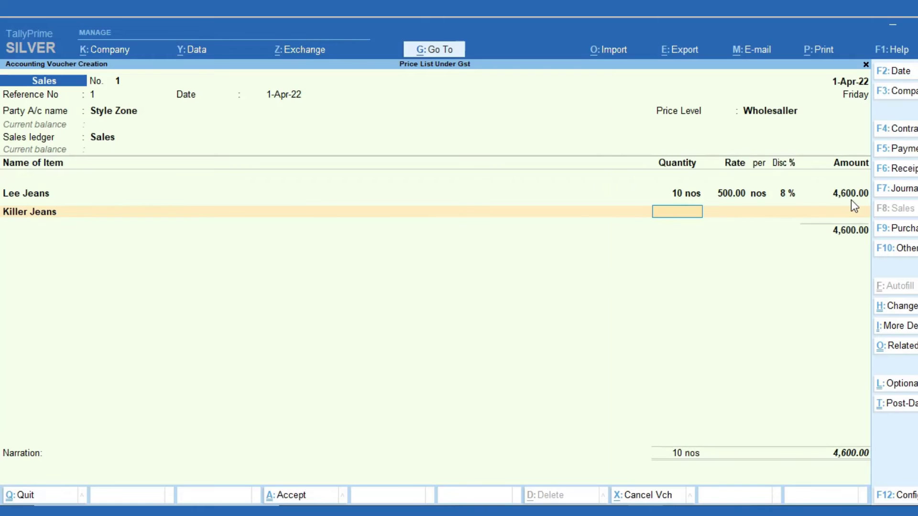
text(10)
key(Return)
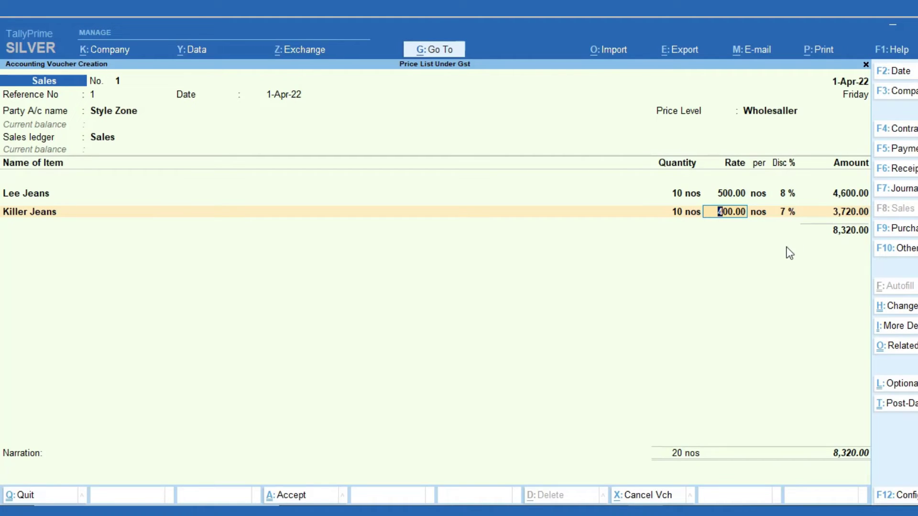
key(BackSpace)
text(51)
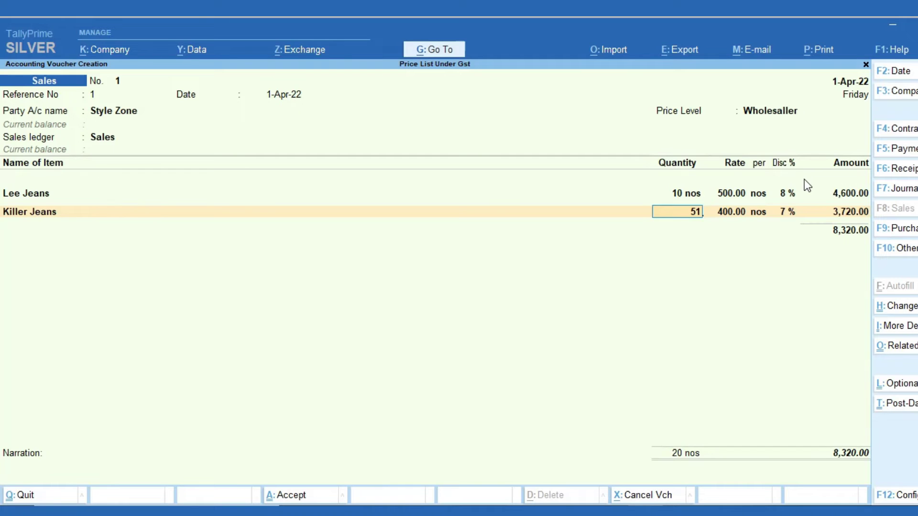
key(Return)
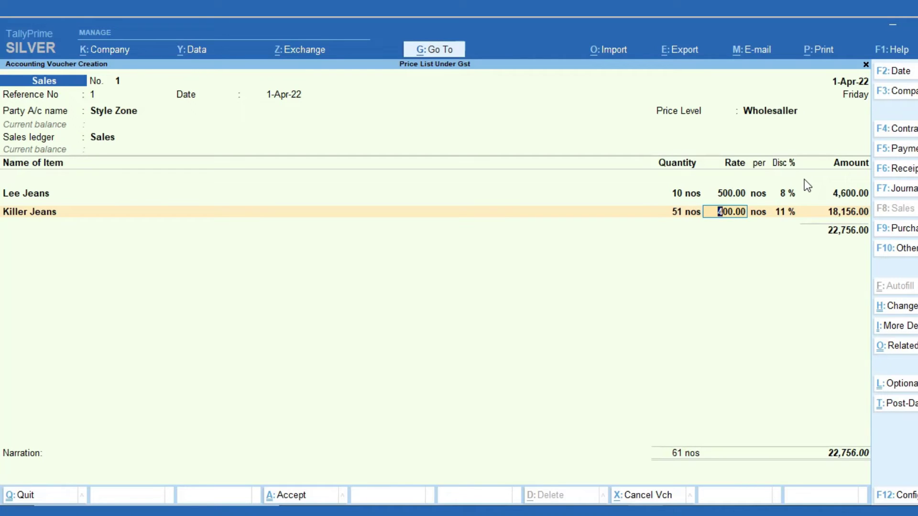
key(BackSpace)
text(10)
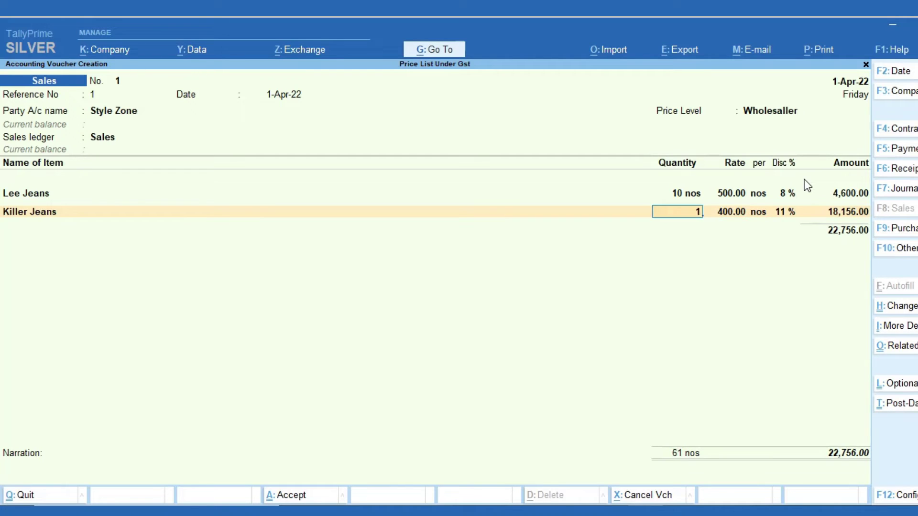
key(Return)
key(Return)
key(Return)
key(Return)
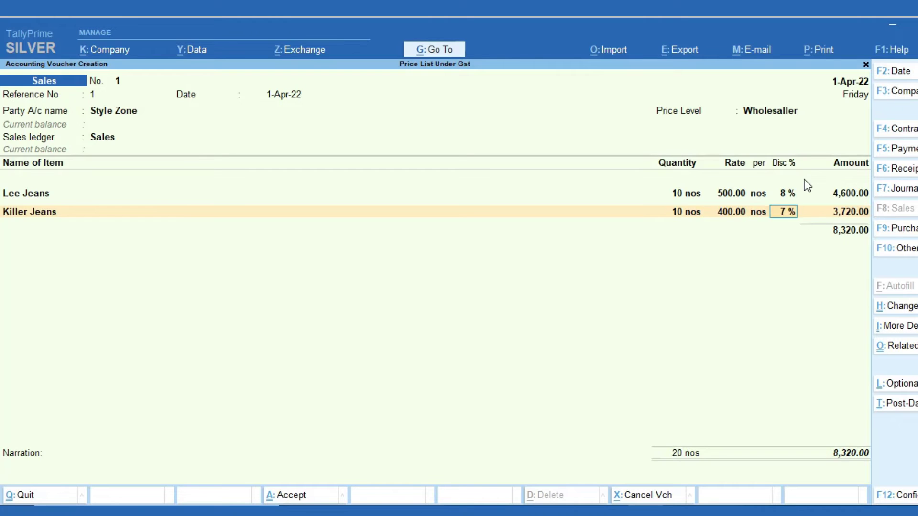
key(Return)
Add CGST and SGST and save the invoice totalling 9,817.60
text(C)
key(Return)
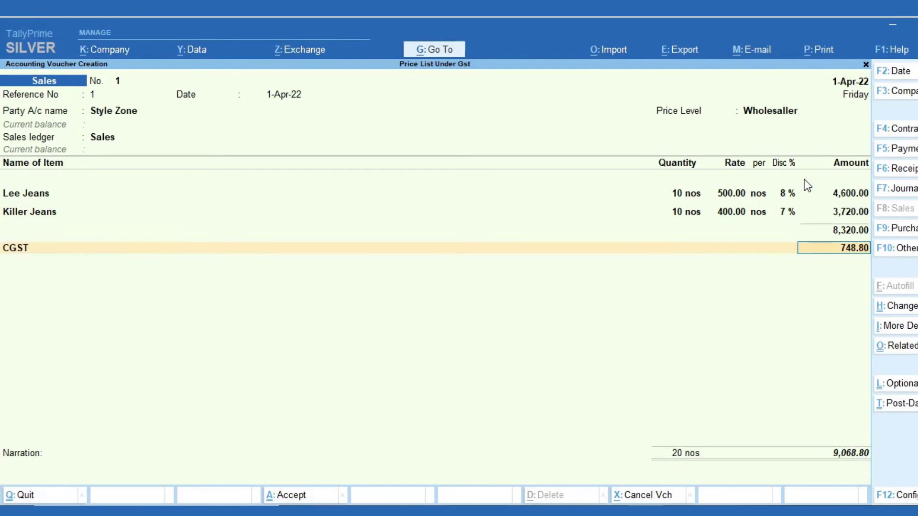
key(Return)
text(Sg)
key(Return)
key(Return)
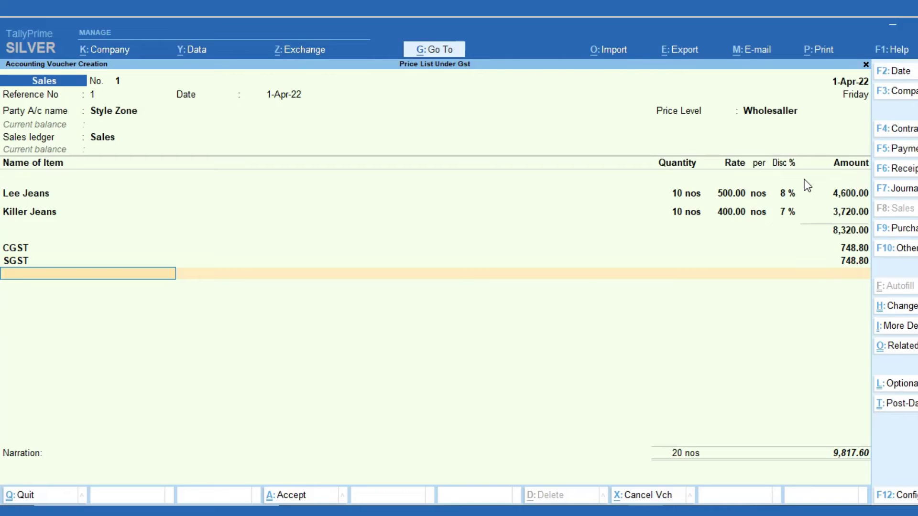
key(Return)
key(Return)
key(Return)
key(Return)
key(Return)
key(Return)
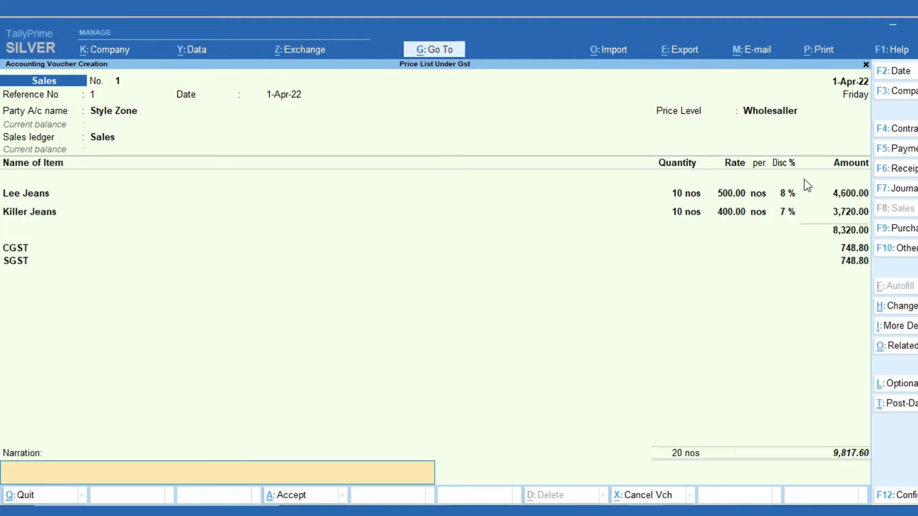
key(ctrl+a)
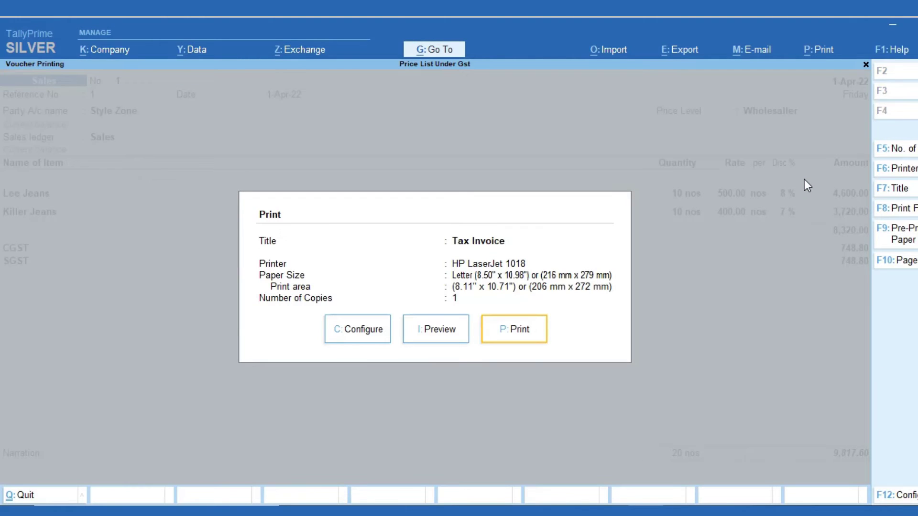
Preview the Tax Invoice full-window, scroll through it, then close back to the voucher
key(Left)
key(Return)
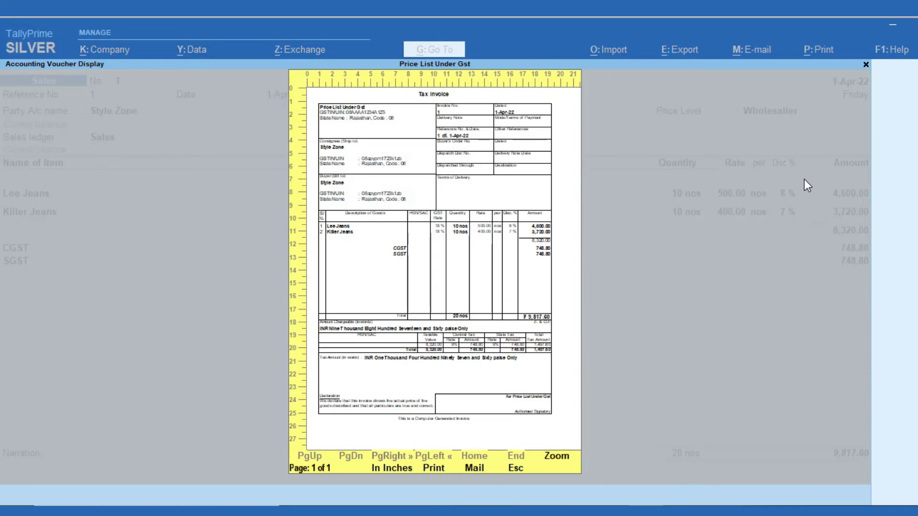
key(Return)
scroll(389, 330, down, 5)
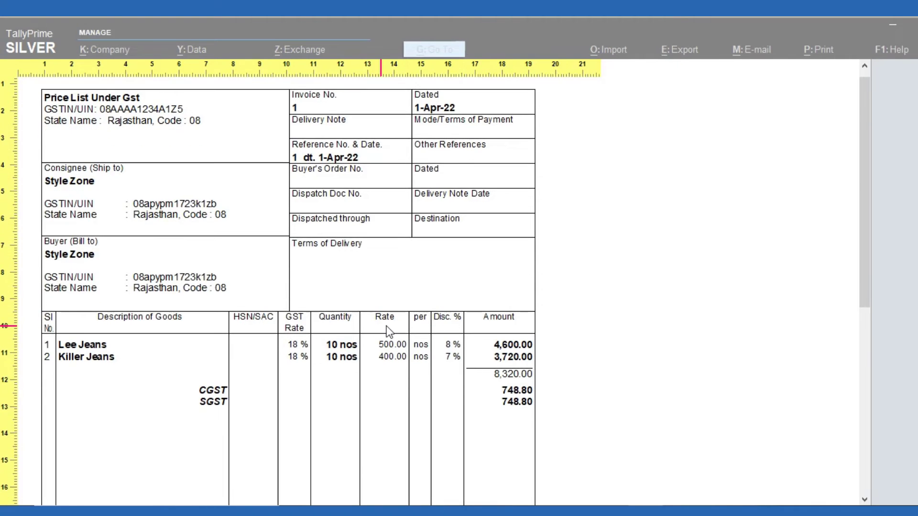
scroll(397, 330, down, 1)
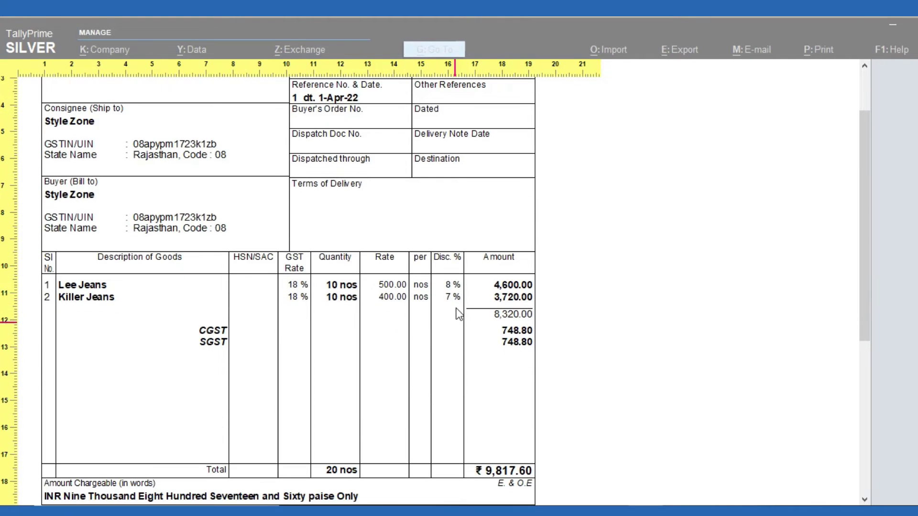
scroll(423, 315, down, 2)
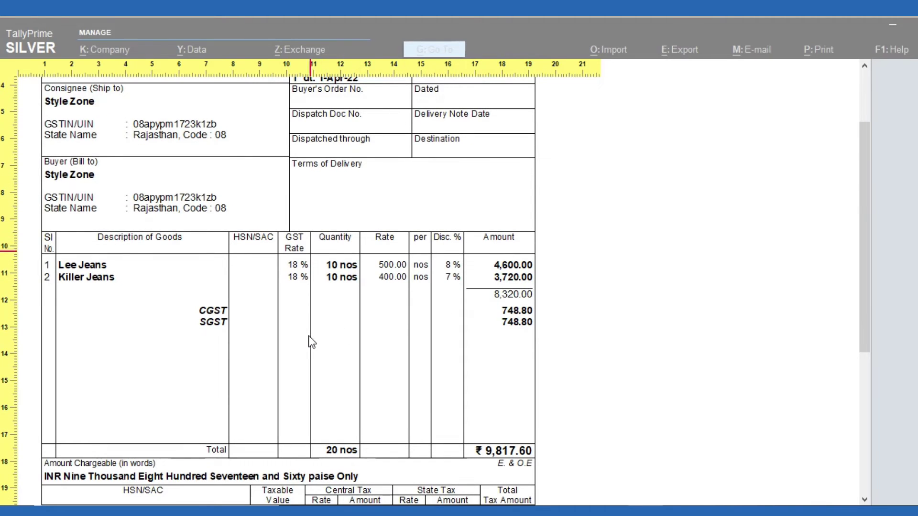
scroll(309, 336, down, 5)
key(Escape)
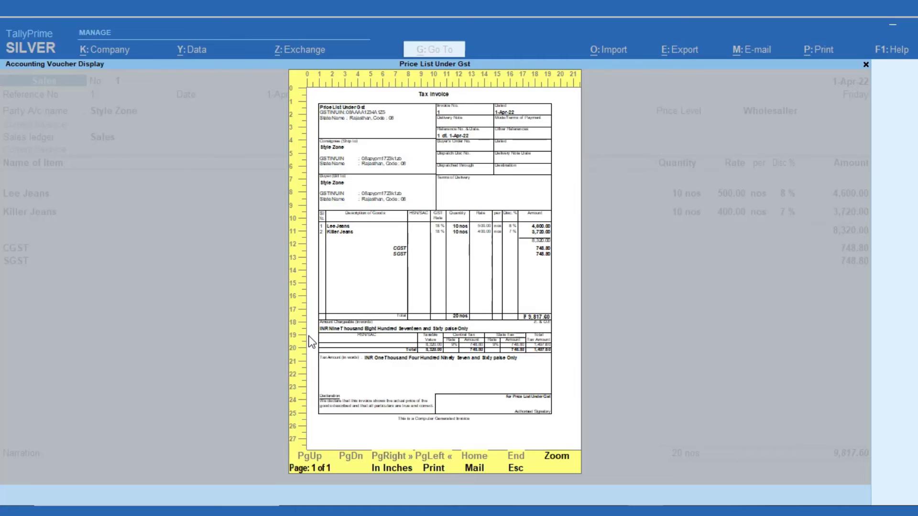
key(Escape)
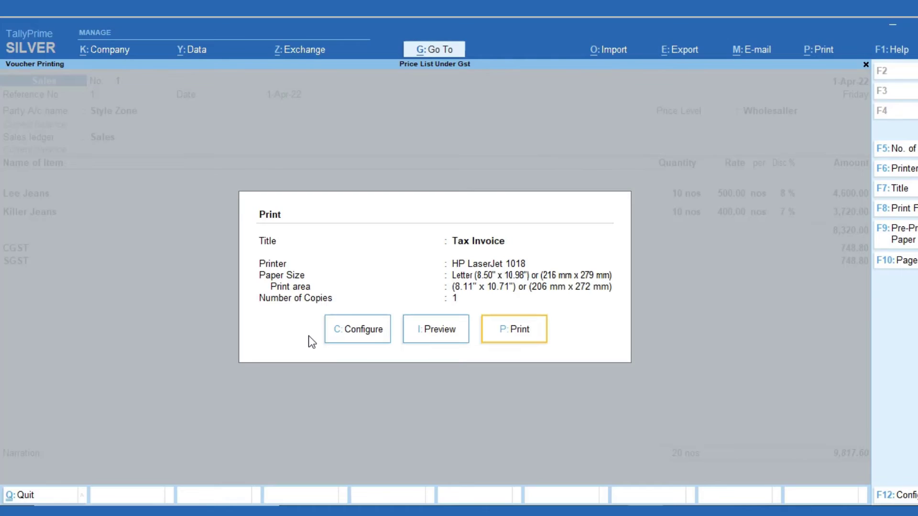
key(Escape)
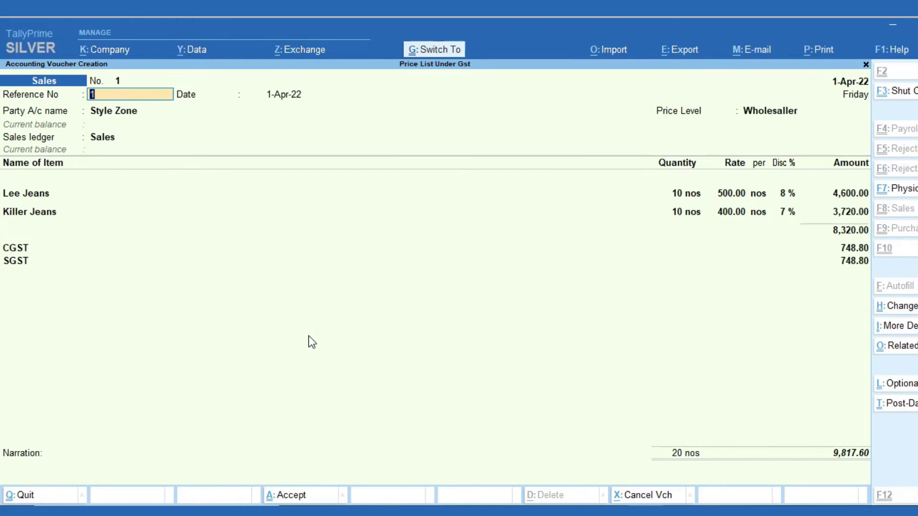
Save voucher 1 and start sales voucher 2 for the Retailer party with the Sales ledger
key(ctrl+a)
text(2)
key(Return)
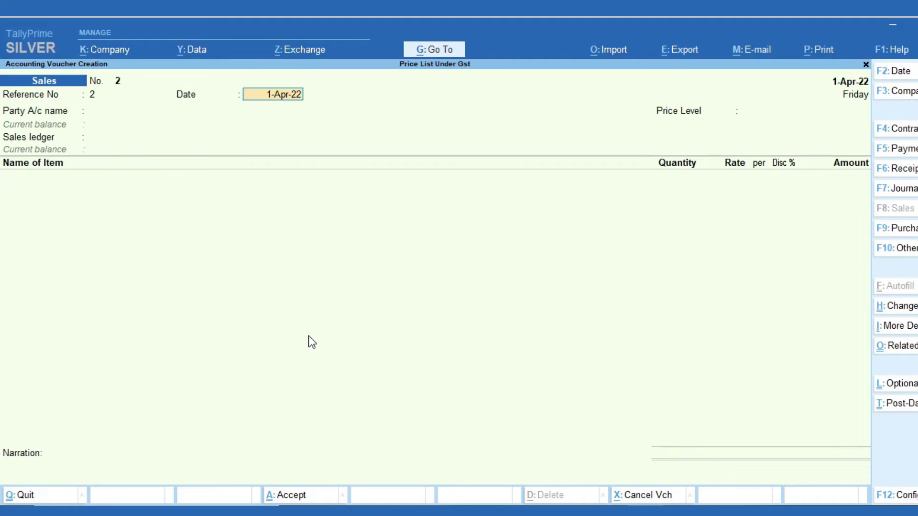
key(Return)
key(Down)
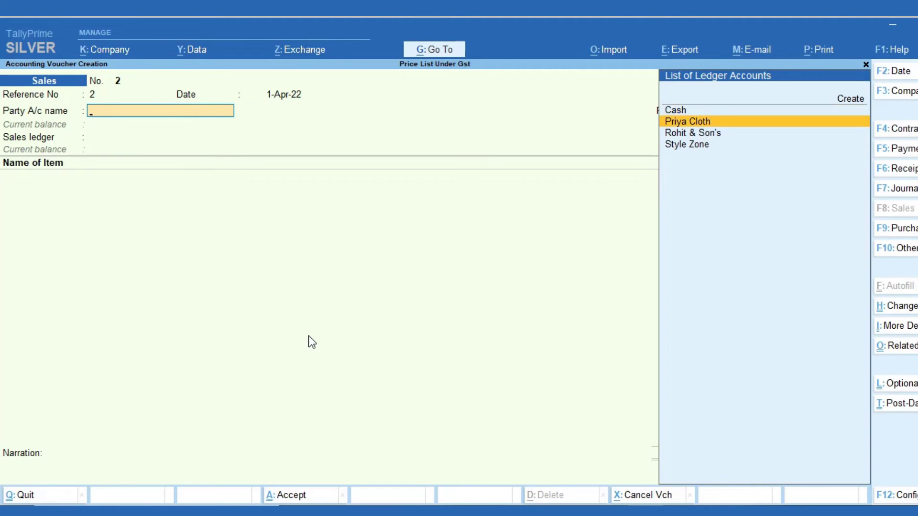
key(Down)
key(Return)
key(ctrl+a)
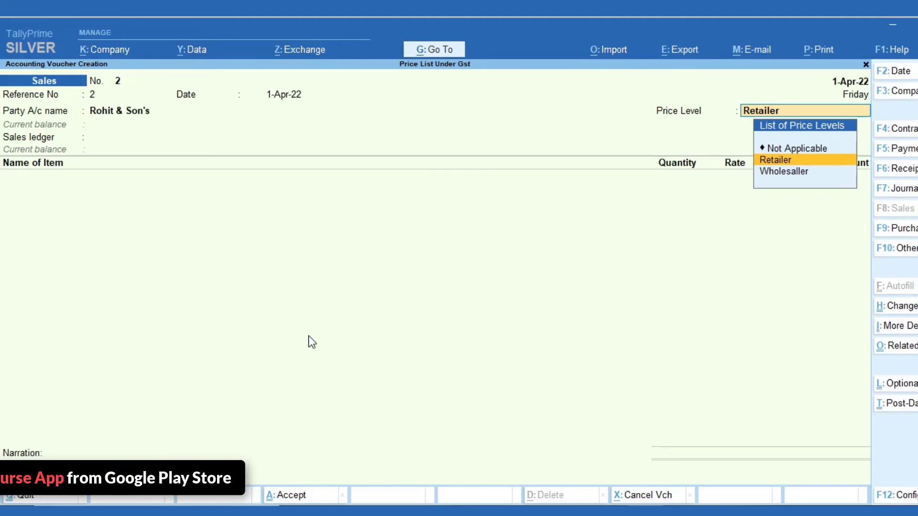
key(Return)
key(Return)
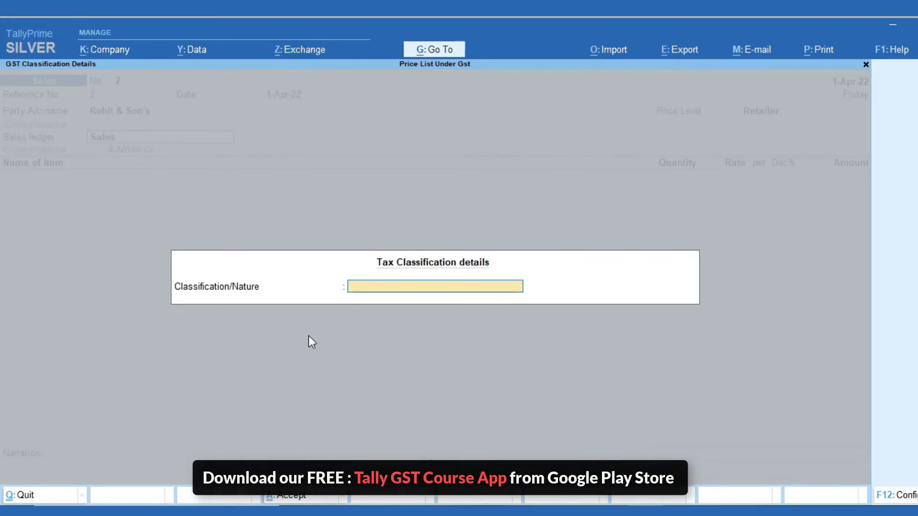
Add 10 Lee Jeans at 500.00 less 6% and 10 Killer Jeans less 5%
key(Return)
text(L)
key(Return)
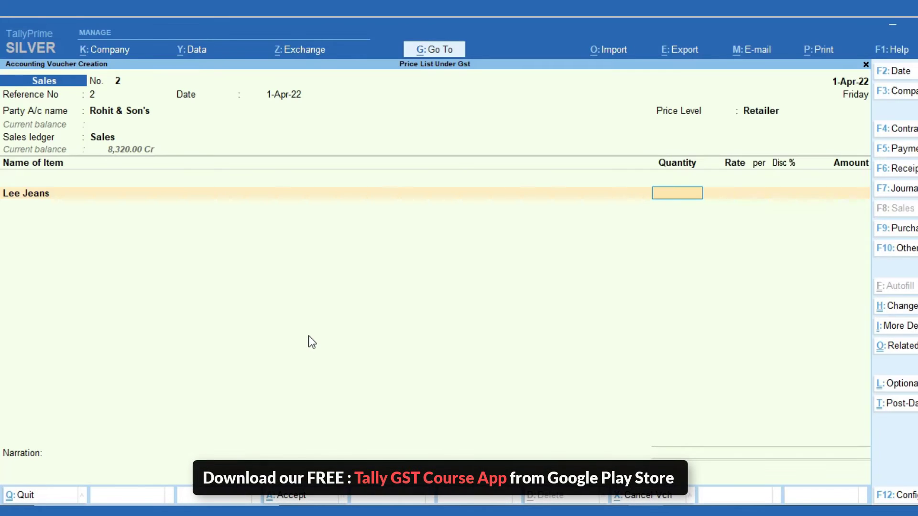
text(10)
key(Return)
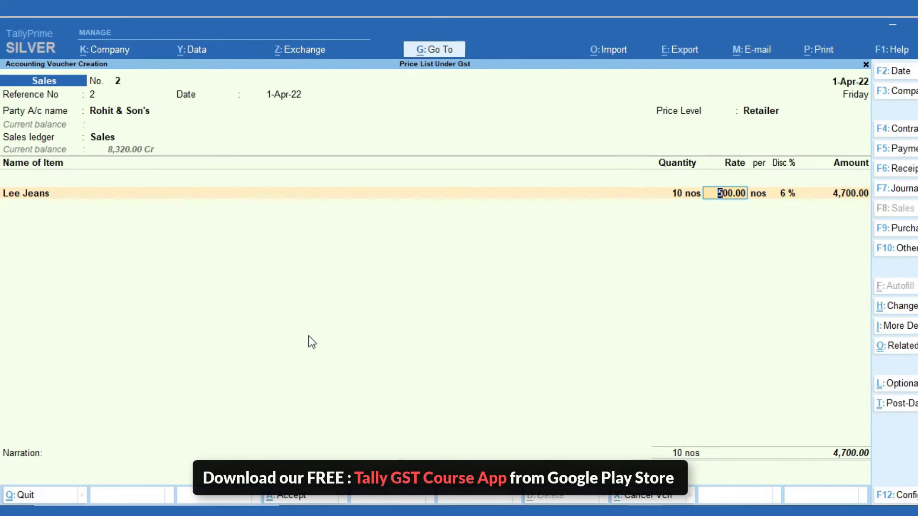
key(Return)
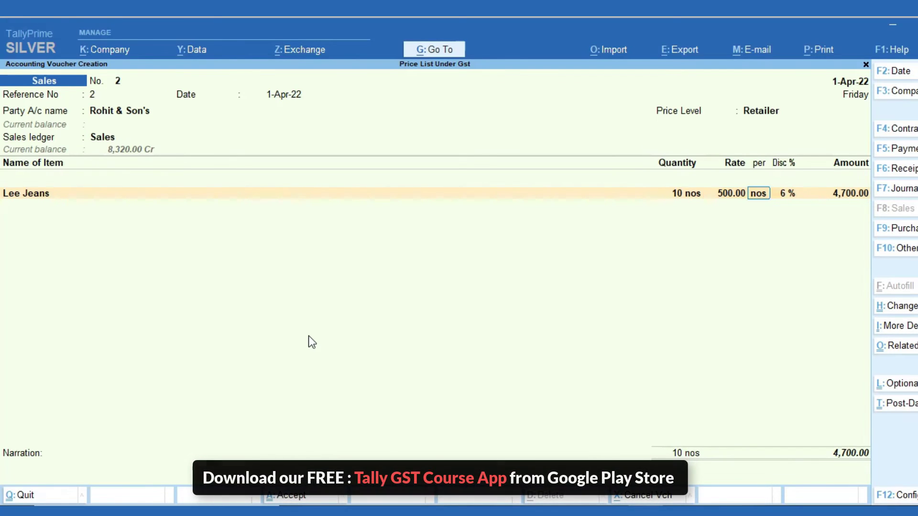
key(Return)
key(Return)
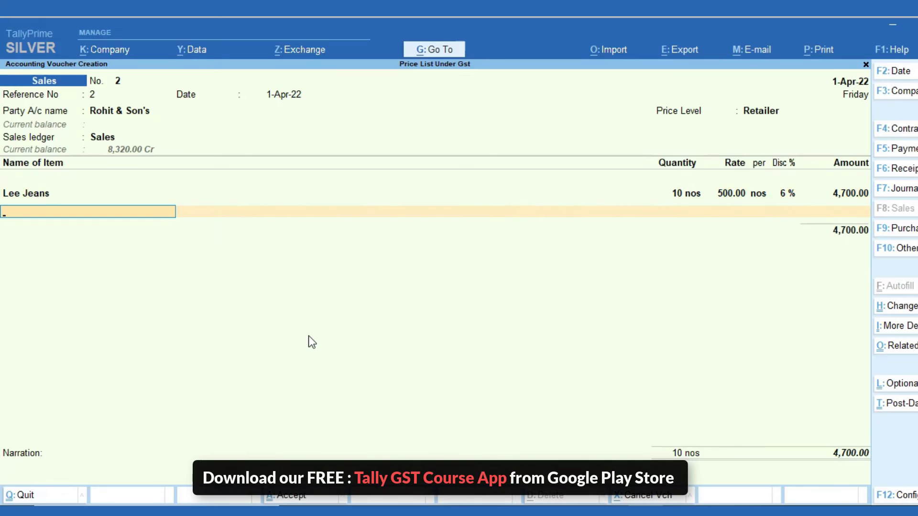
text(K)
key(Return)
text(10)
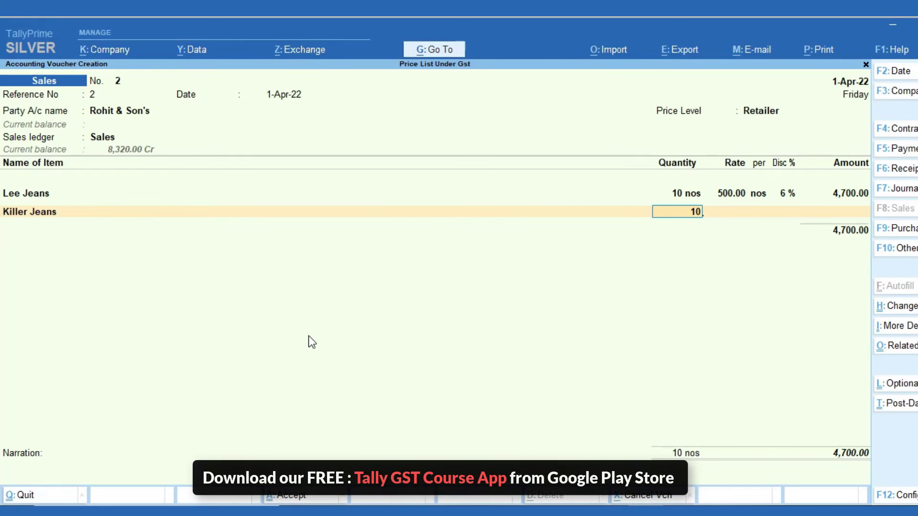
key(Return)
key(Return)
key(Return)
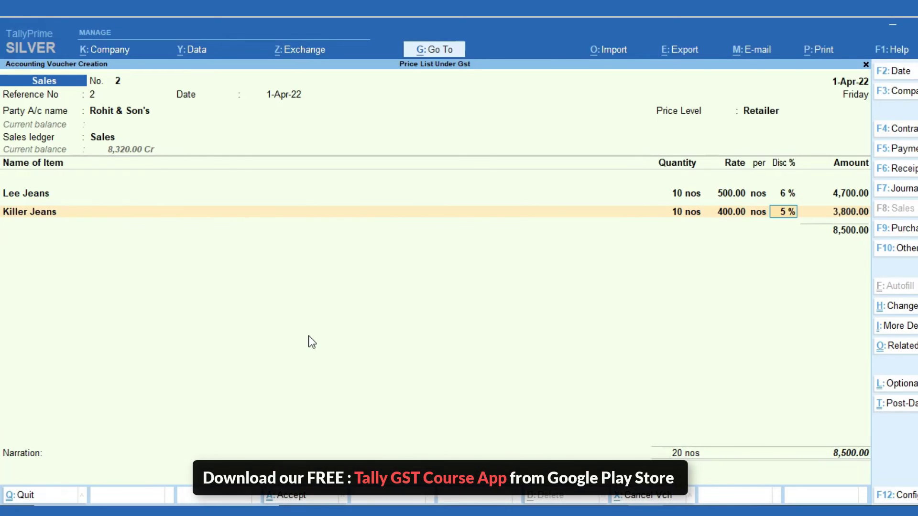
key(Return)
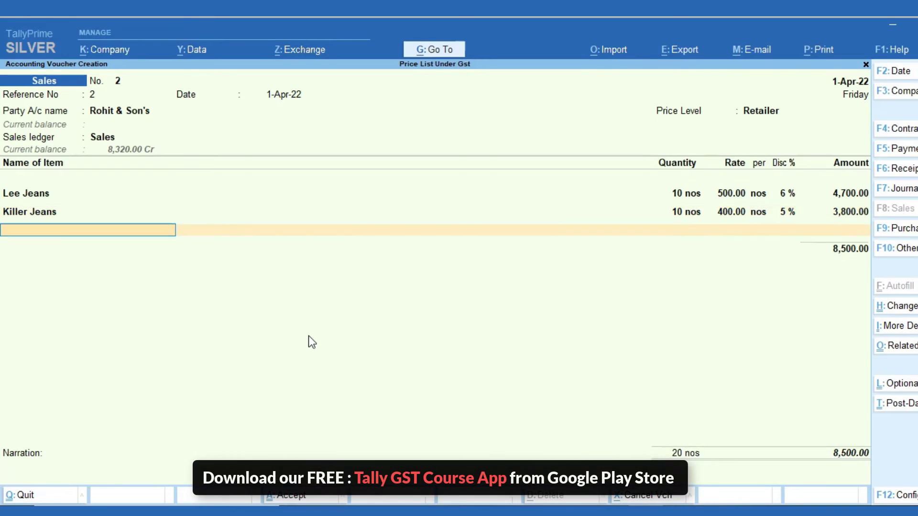
Add CGST (765.00) and SGST, then accept the new bill reference for 10,030.00
key(Return)
text(c)
key(Return)
key(Return)
text(s)
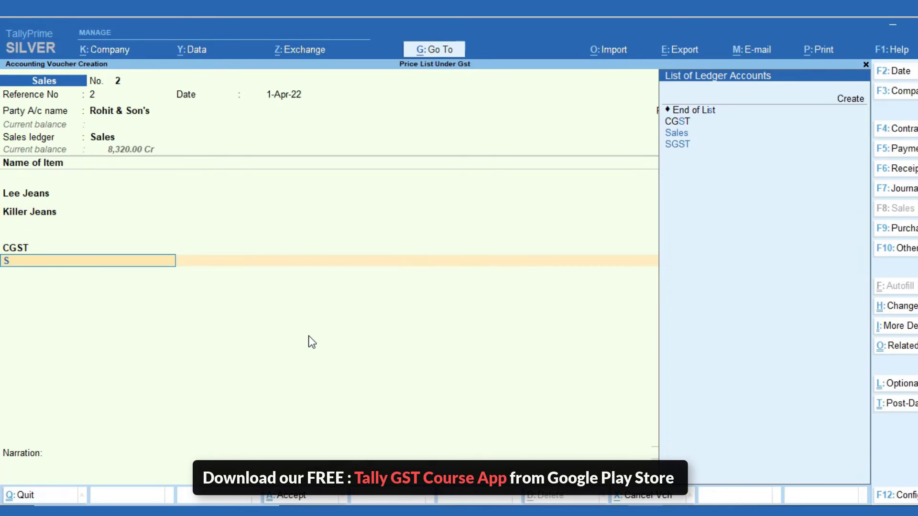
key(Down)
key(Return)
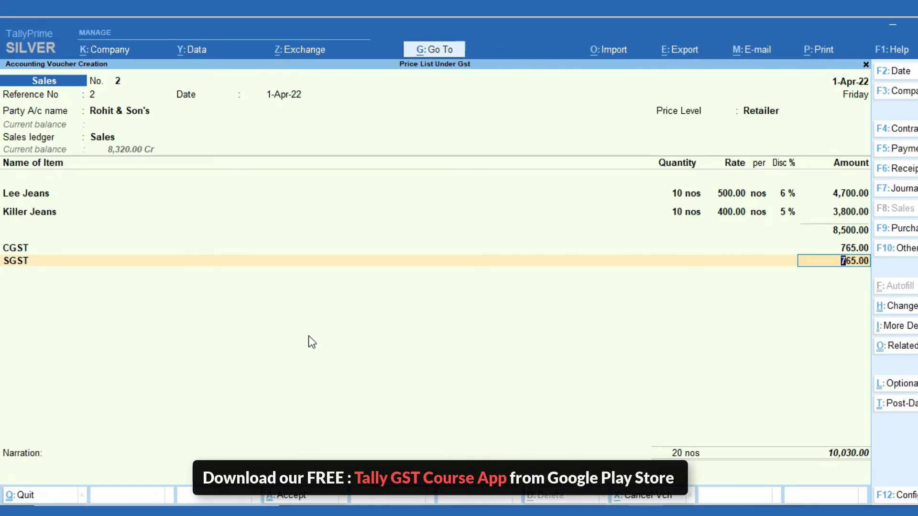
key(Return)
key(Return)
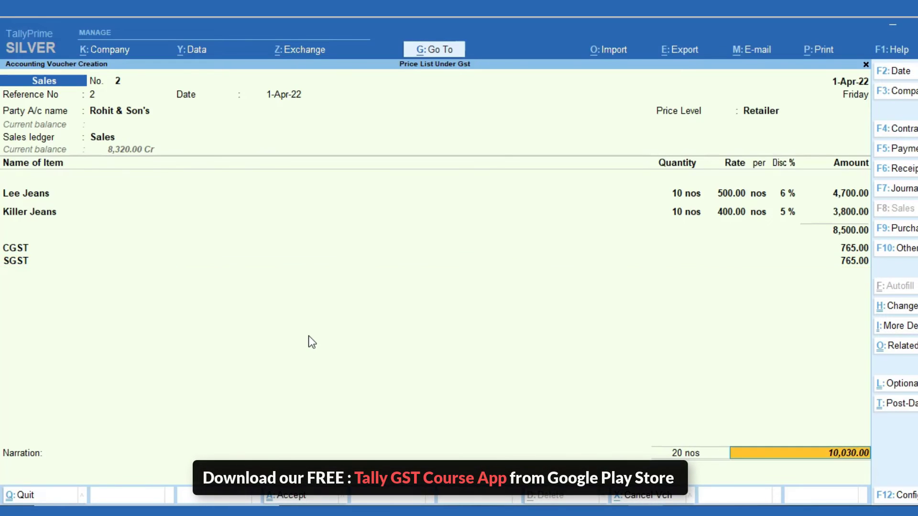
key(Return)
key(Return)
key(Return)
key(Return)
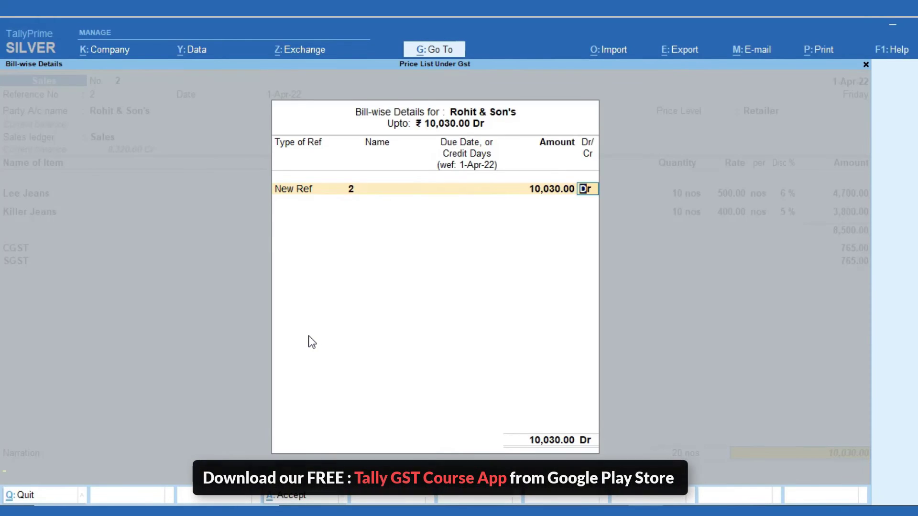
key(Return)
key(Return)
key(Return)
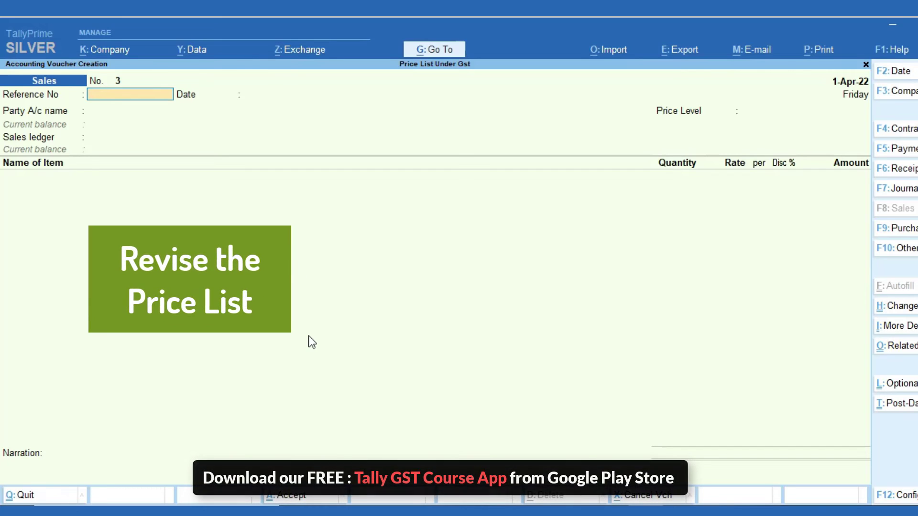
Return to the Gateway and open Alter > Price List (Stock Group), showing the Retailer level
key(Escape)
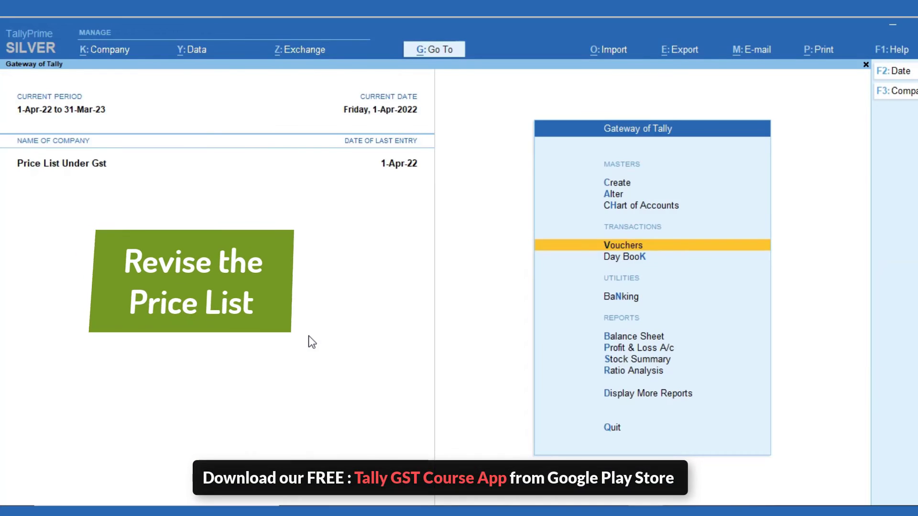
key(Up)
key(Up)
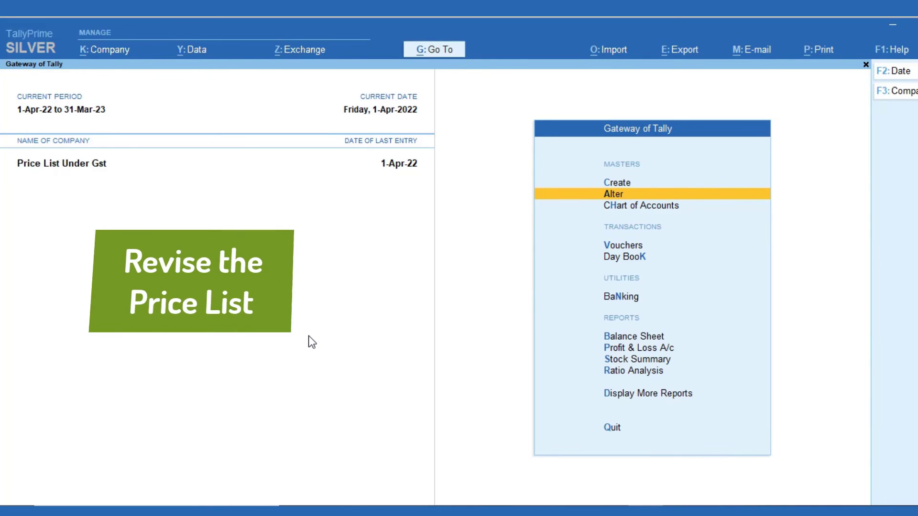
key(Return)
key(Down)
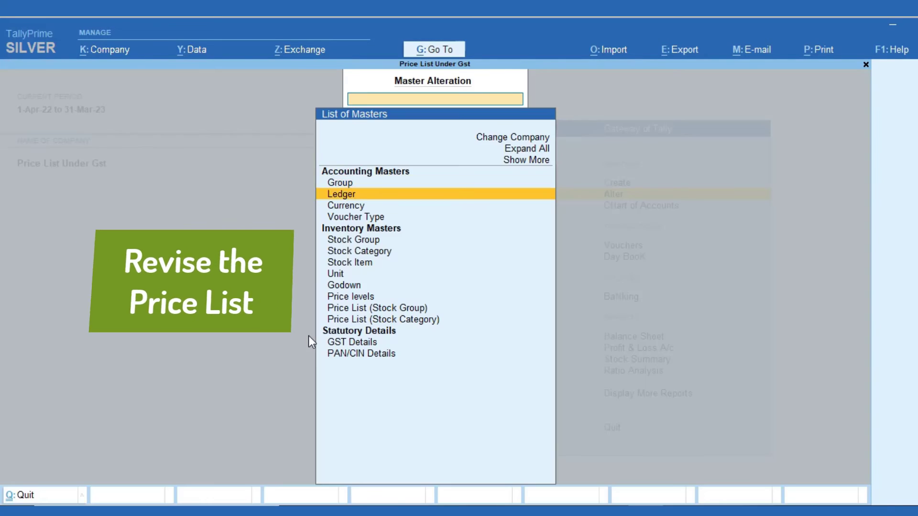
key(Down)
key(Down)
key(Down)
key(Down)
key(Down)
key(Down)
key(Down)
key(Down)
key(Down)
key(Down)
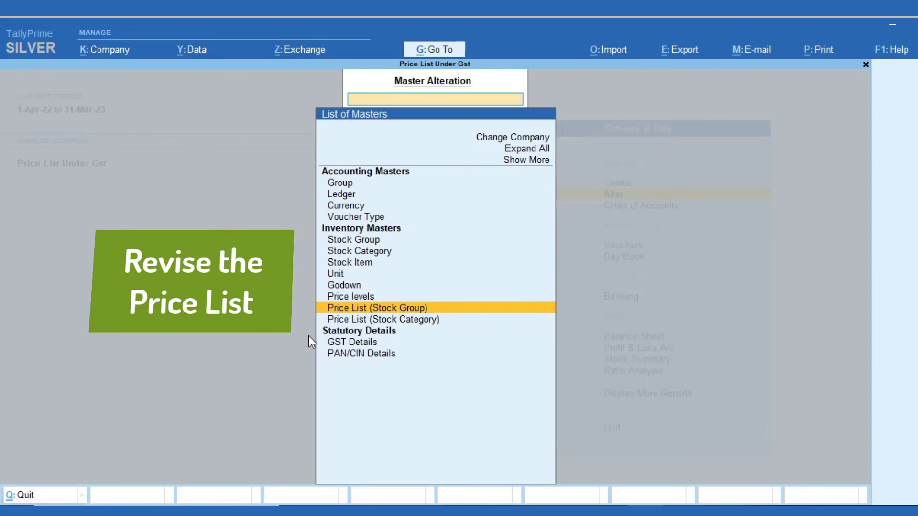
key(Return)
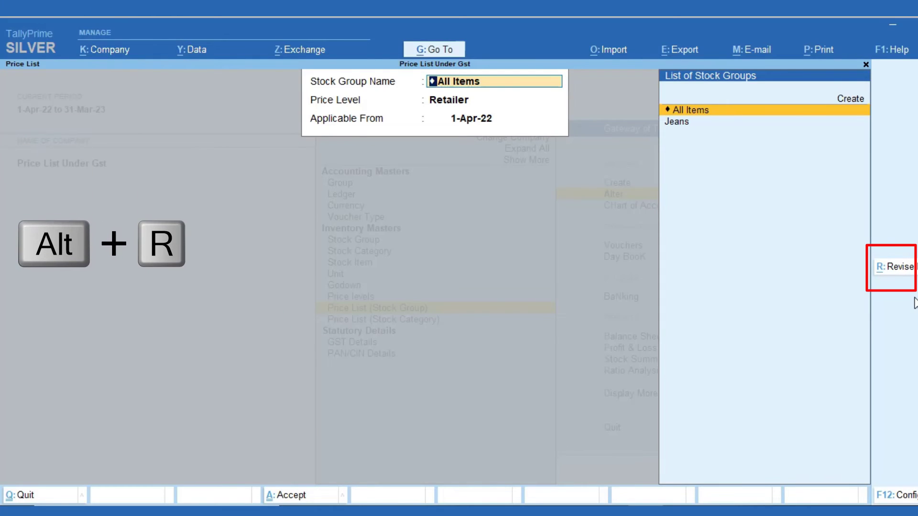
Start a price revision for stock group Jeans, level Wholesaller, applicable from 1-May-22
key(alt+r)
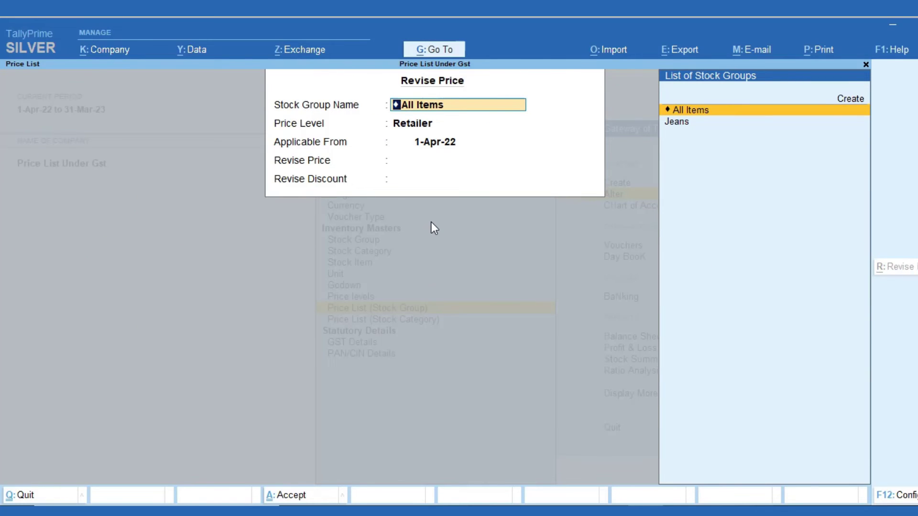
key(Return)
key(BackSpace)
key(Down)
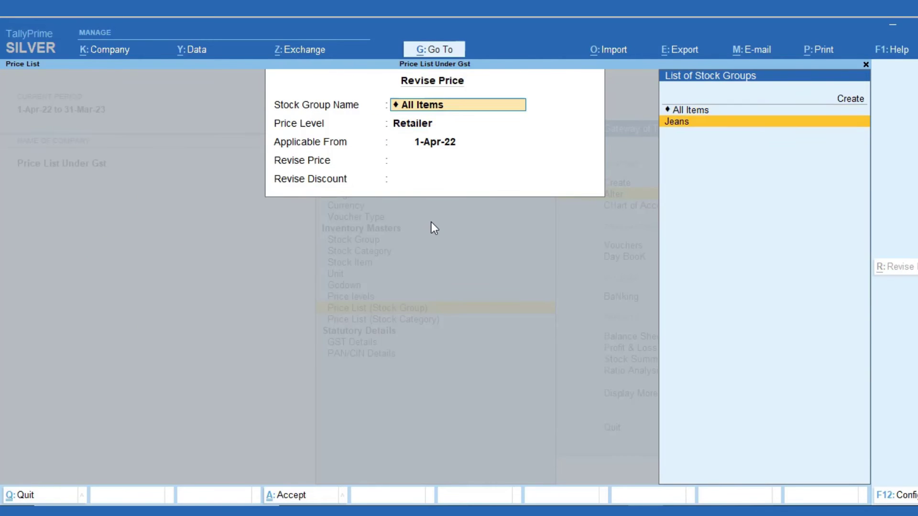
key(Return)
key(Down)
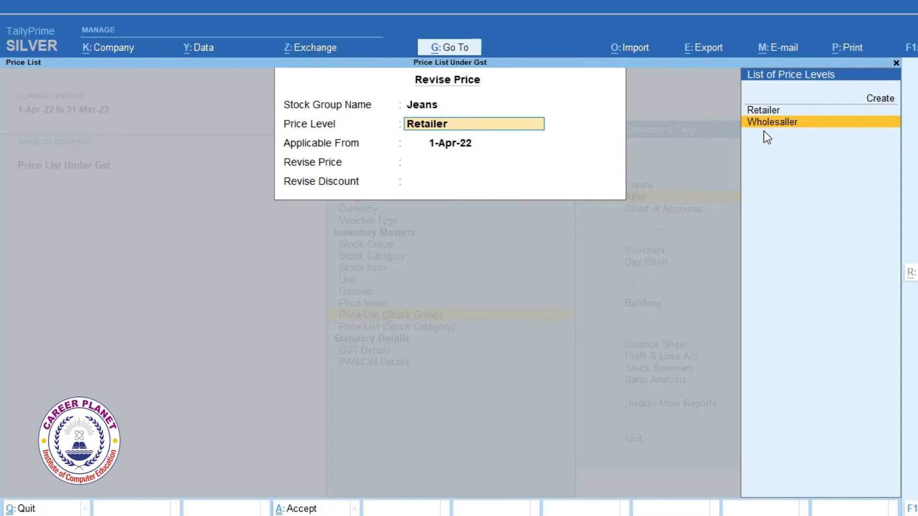
key(Return)
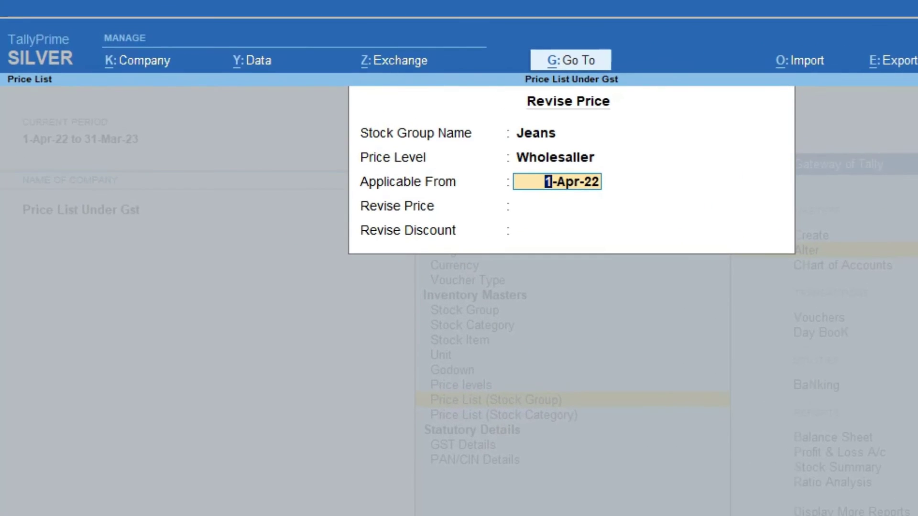
text(1-)
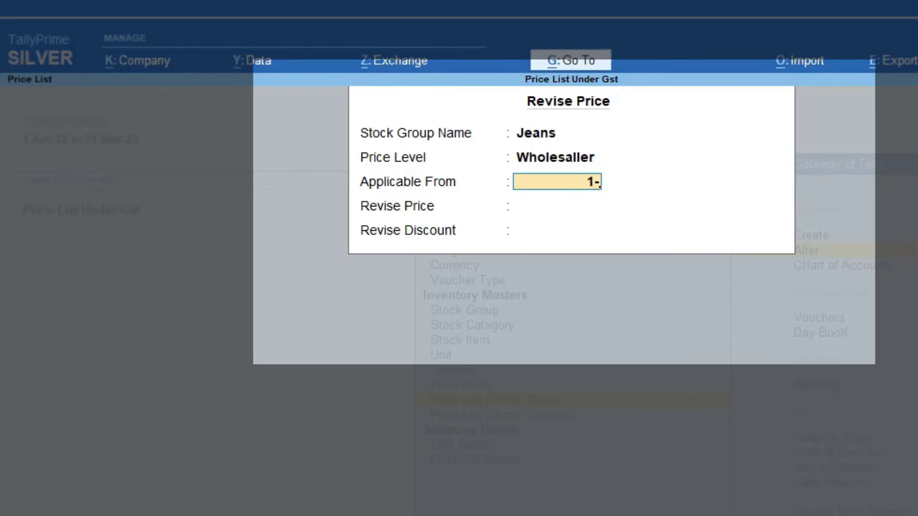
text(5)
key(Return)
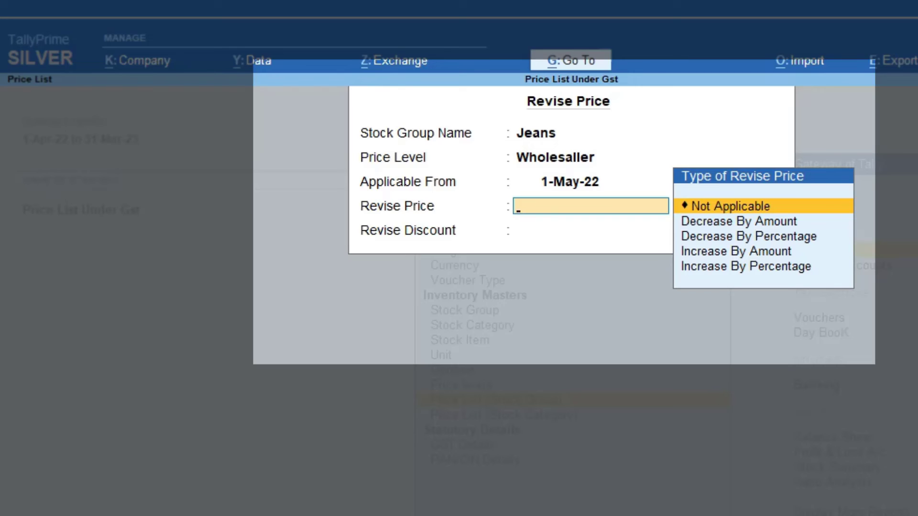
Increase Jeans rates by amount 20 and decrease discounts by 1 percent, then apply
key(Down)
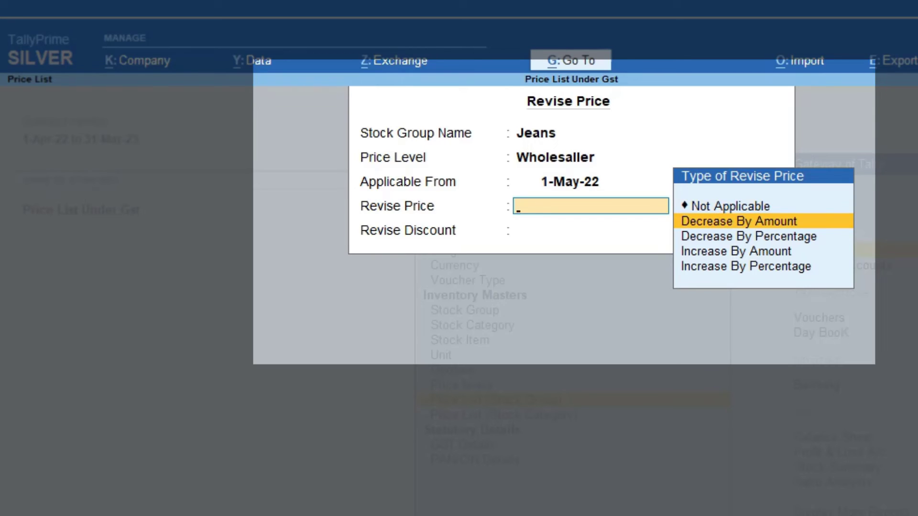
key(Down)
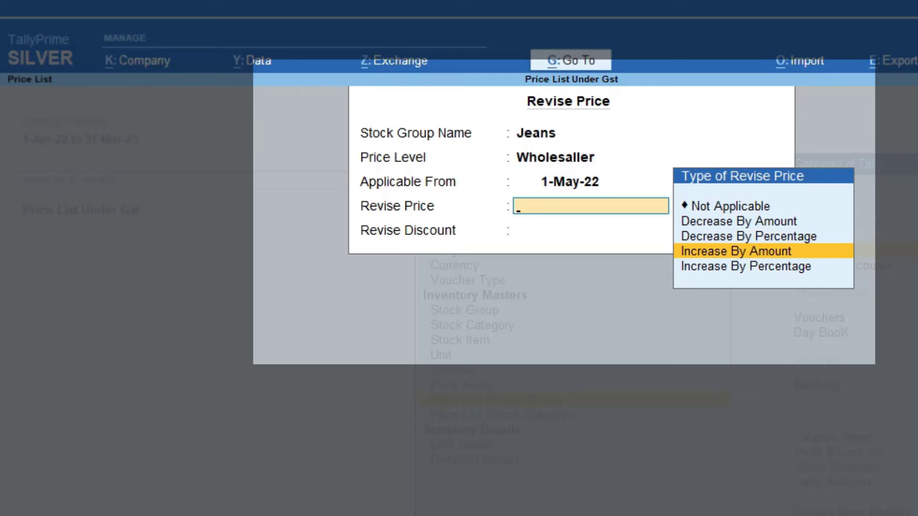
key(Down)
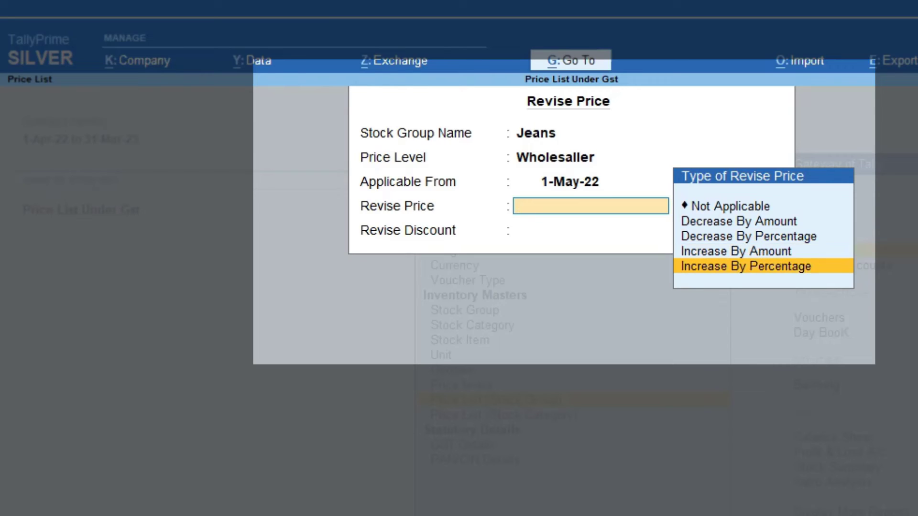
key(Up)
key(Up)
key(Up)
key(Down)
key(Down)
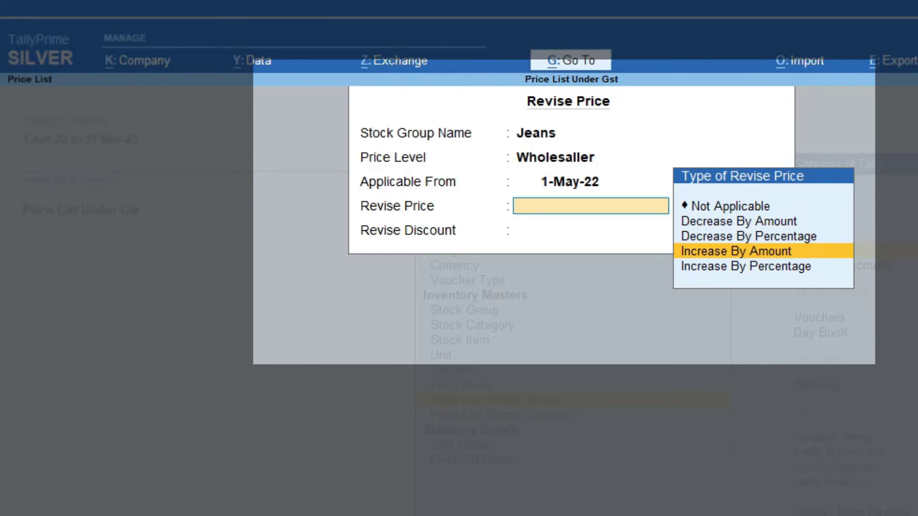
key(Return)
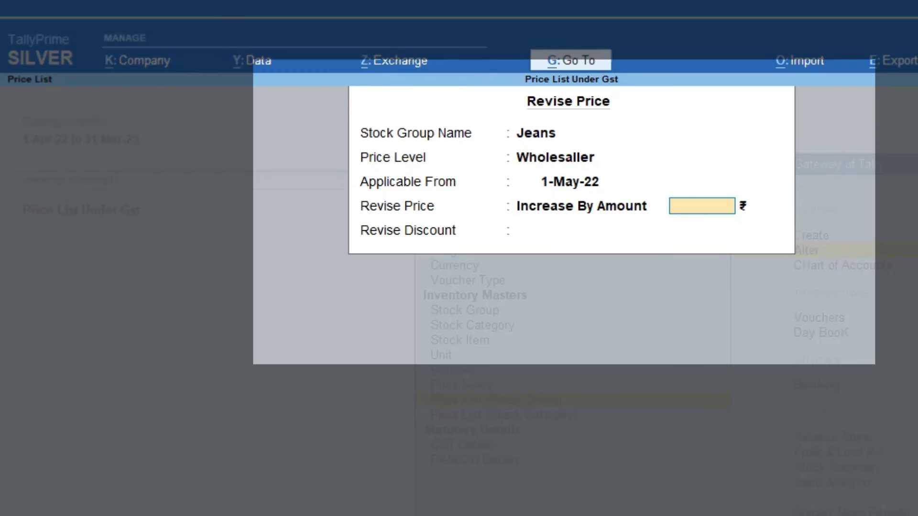
text(20)
key(Return)
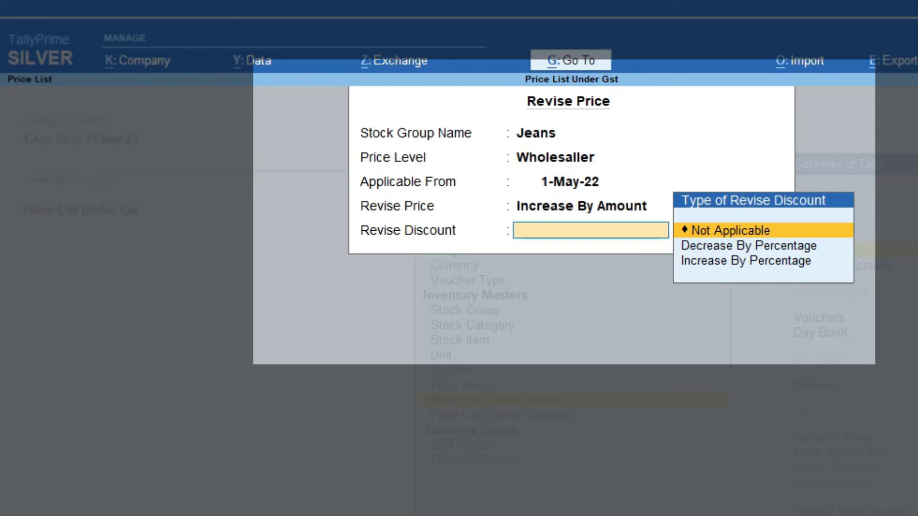
key(Down)
key(Return)
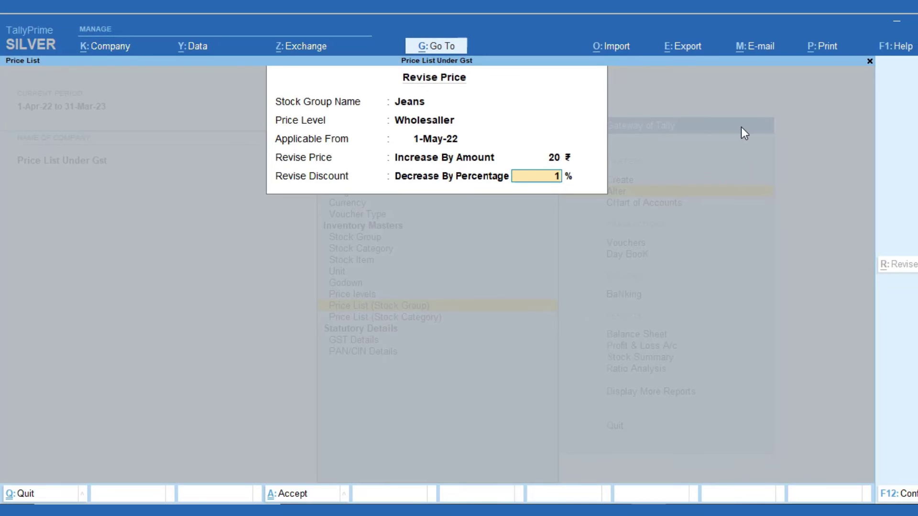
key(Return)
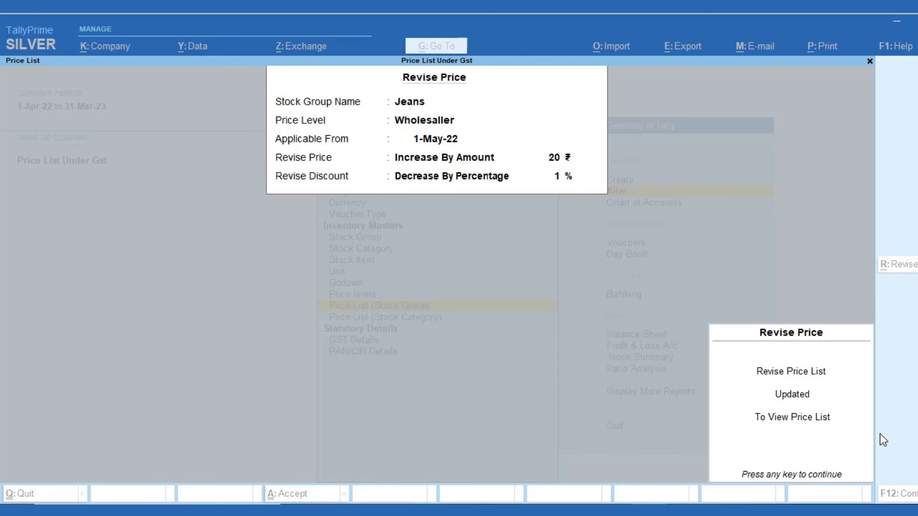
Review the revised Wholesaller Jeans list with 420 and 520 rates, then exit to the Gateway
key(Return)
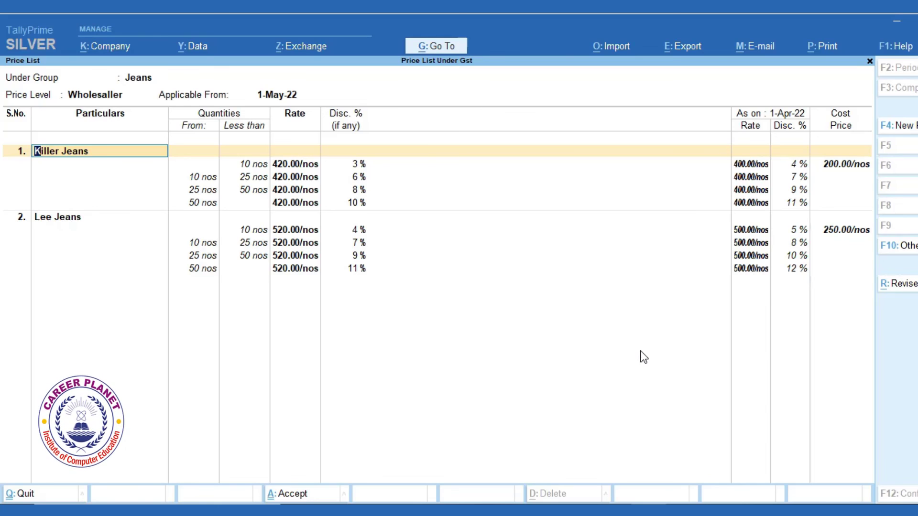
key(Escape)
key(Escape)
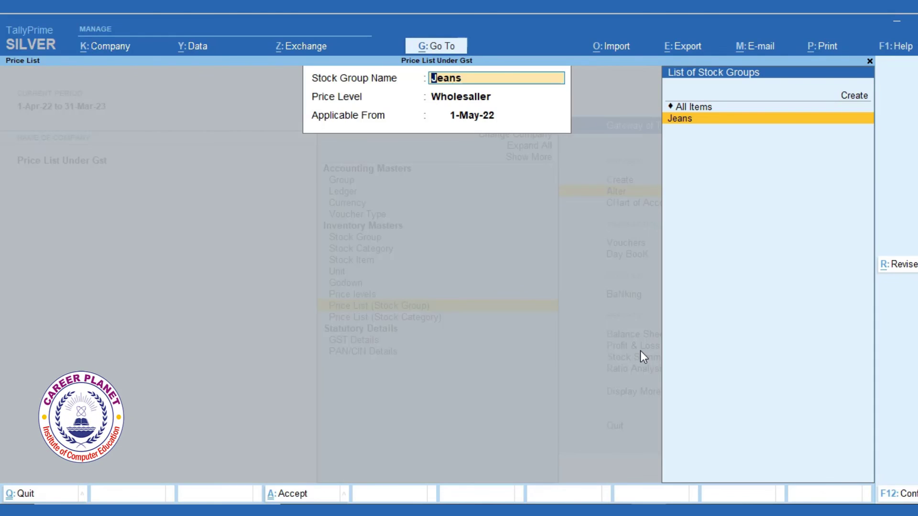
key(Escape)
key(Escape)
key(Down)
key(Down)
key(Down)
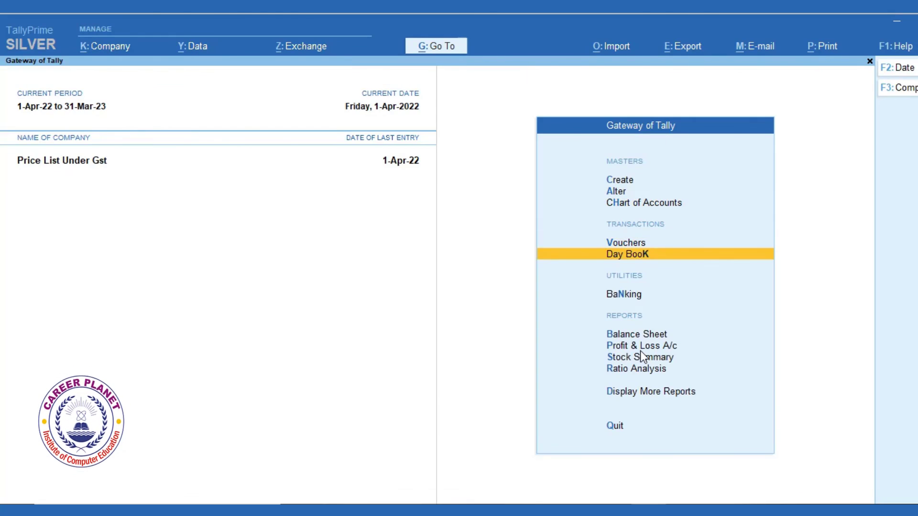
Start a Style Zone sales voucher at Wholesaller level for 10 Lee Jeans, dated 1-May-22
key(Up)
key(Return)
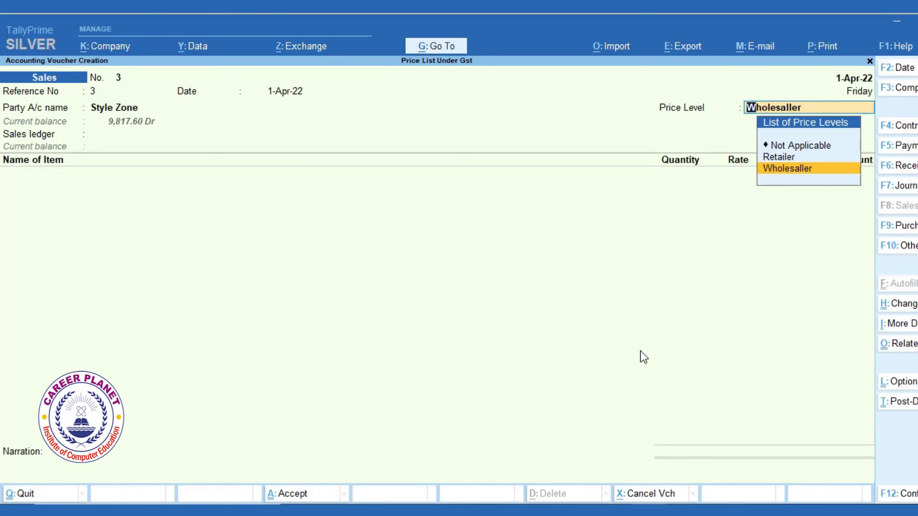
key(Return)
key(Return)
key(Return)
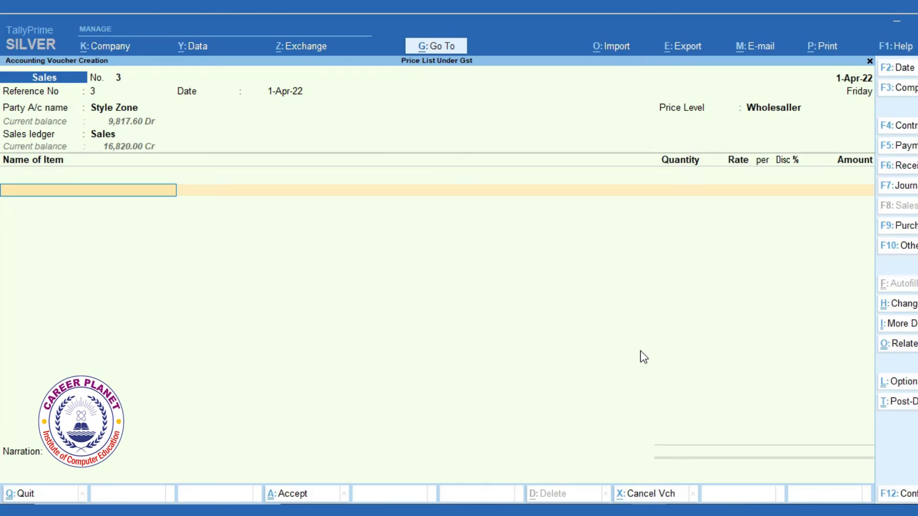
text(L)
key(Return)
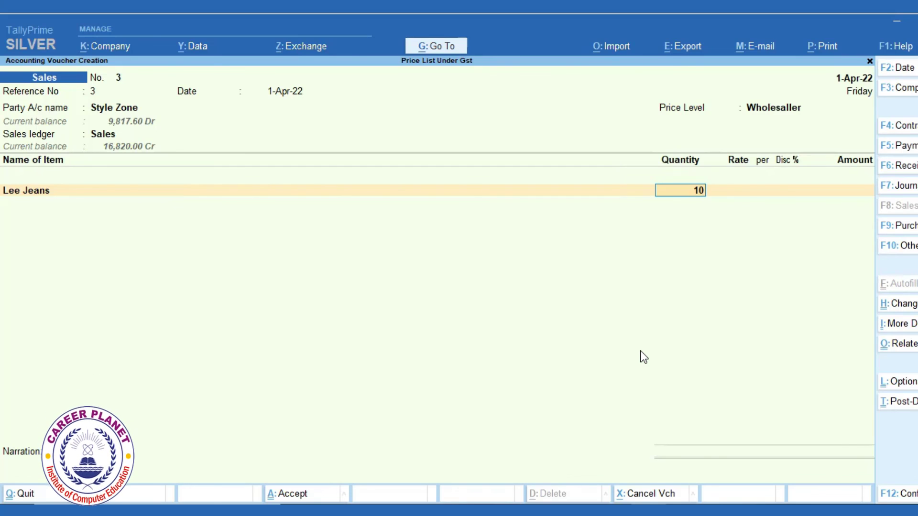
key(Return)
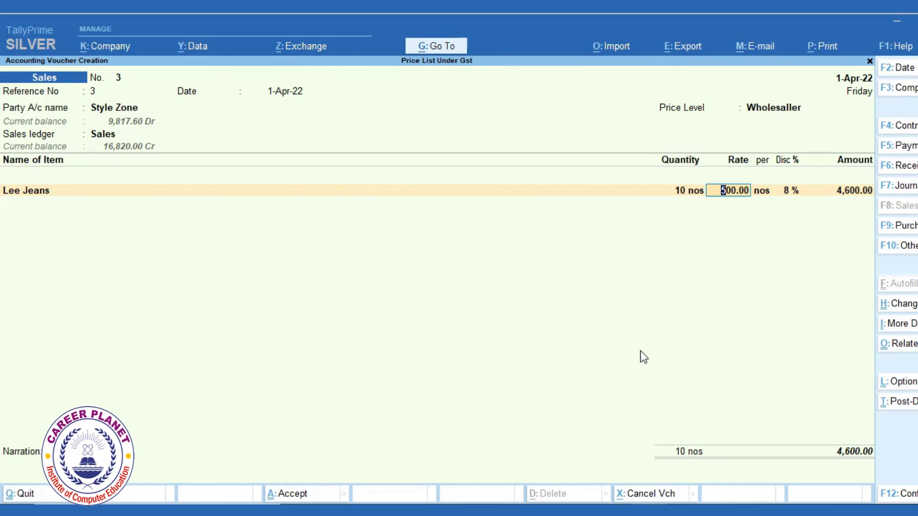
key(F2)
text(1-5)
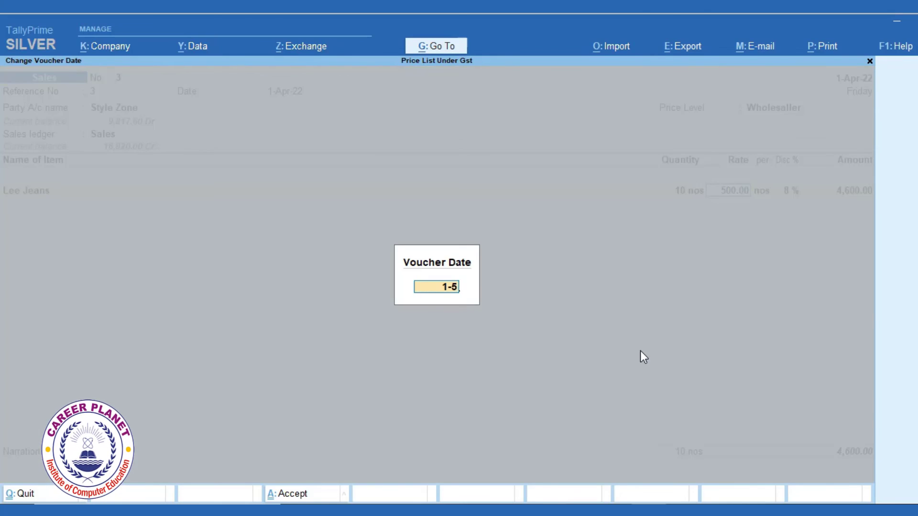
key(Return)
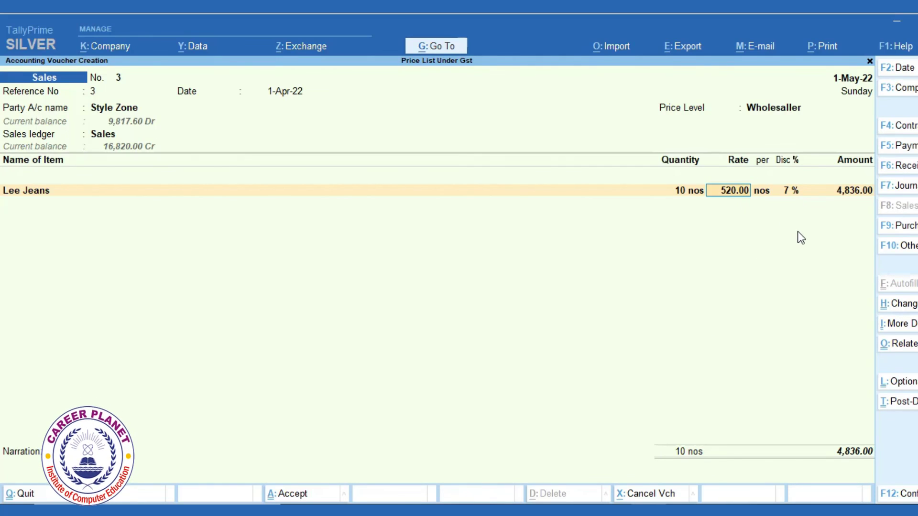
Accept Lee Jeans at 520.00 less 7%, add CGST and SGST, and save at 5,706.48
key(Return)
key(Return)
key(Return)
key(Return)
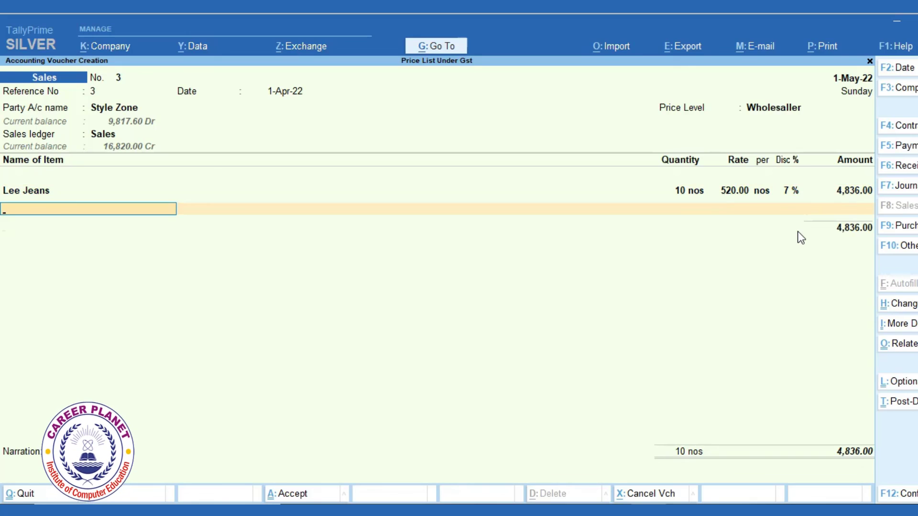
key(Return)
key(Return)
key(Return)
text(S)
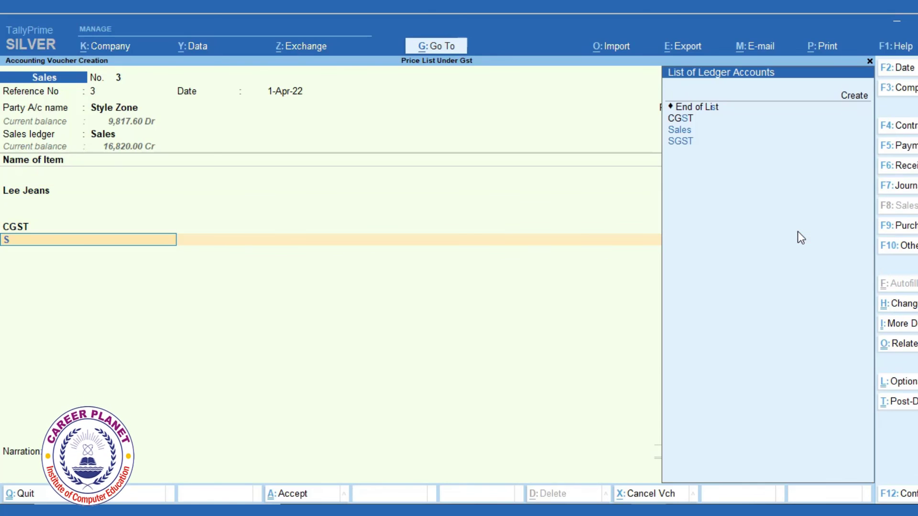
key(Down)
key(Return)
key(Return)
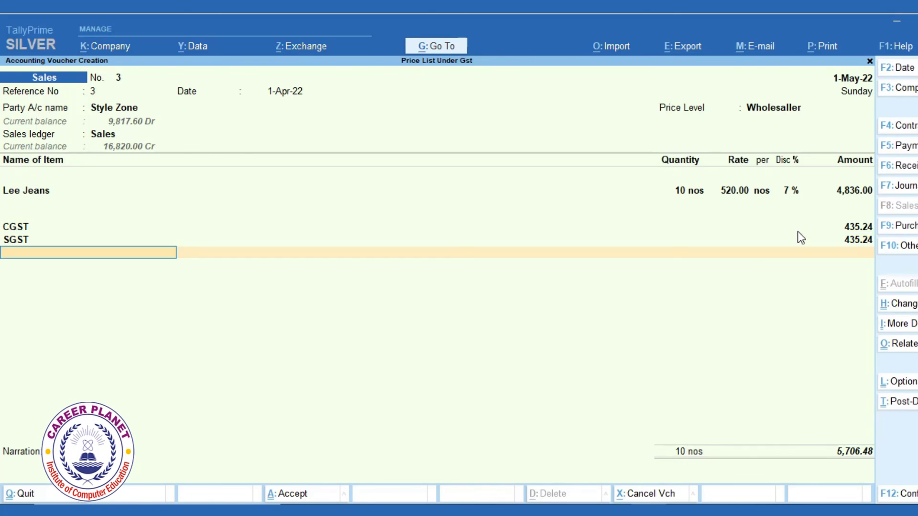
key(Return)
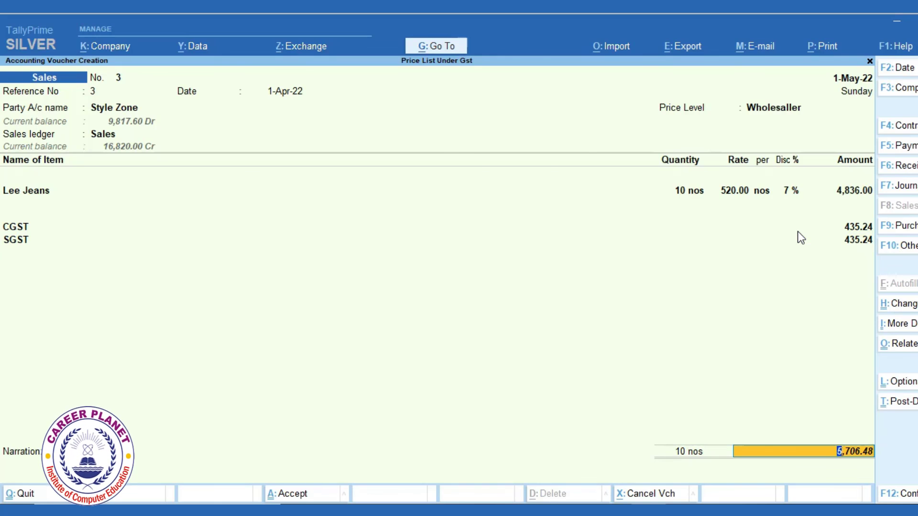
key(Return)
key(Return)
key(Return)
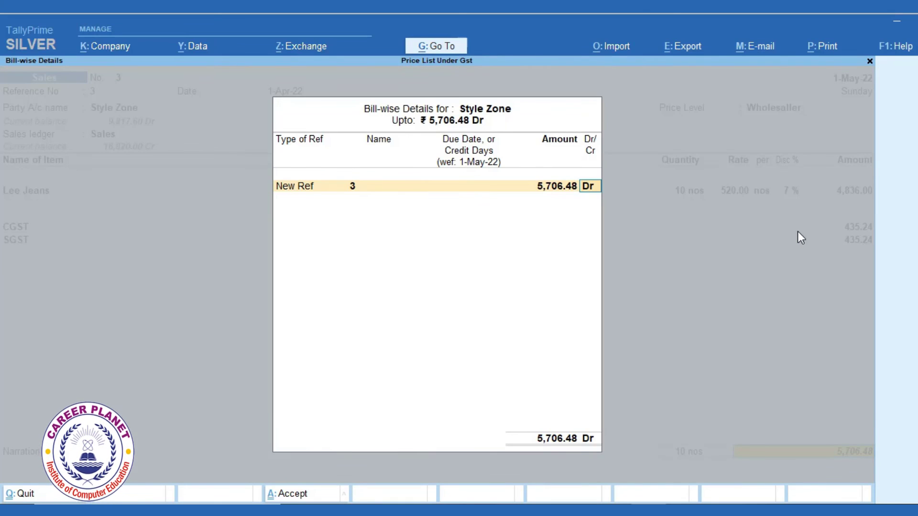
key(Return)
key(Return)
key(Return)
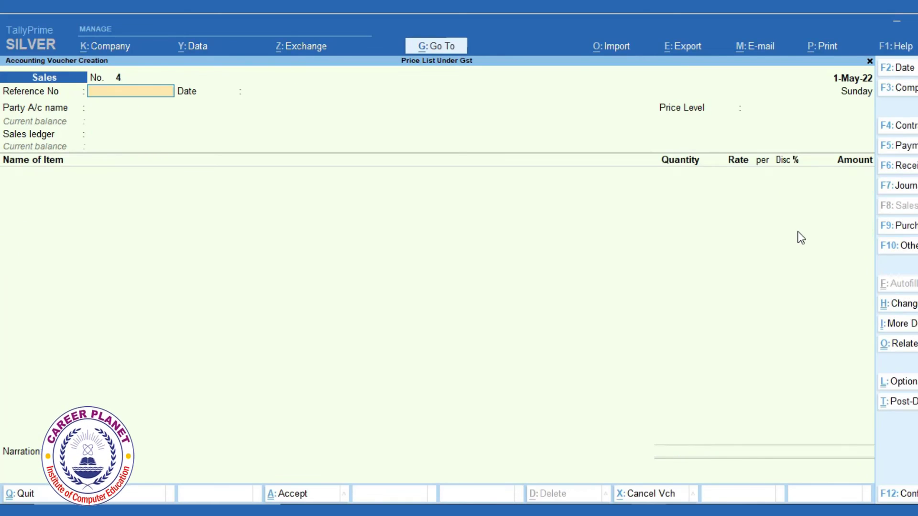
Leave the blank next sales voucher and go back to the Gateway of Tally
key(Escape)
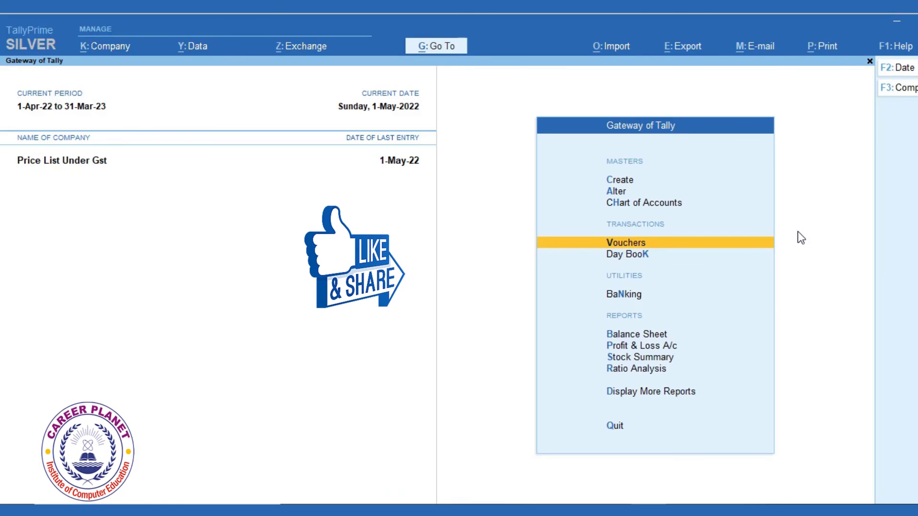